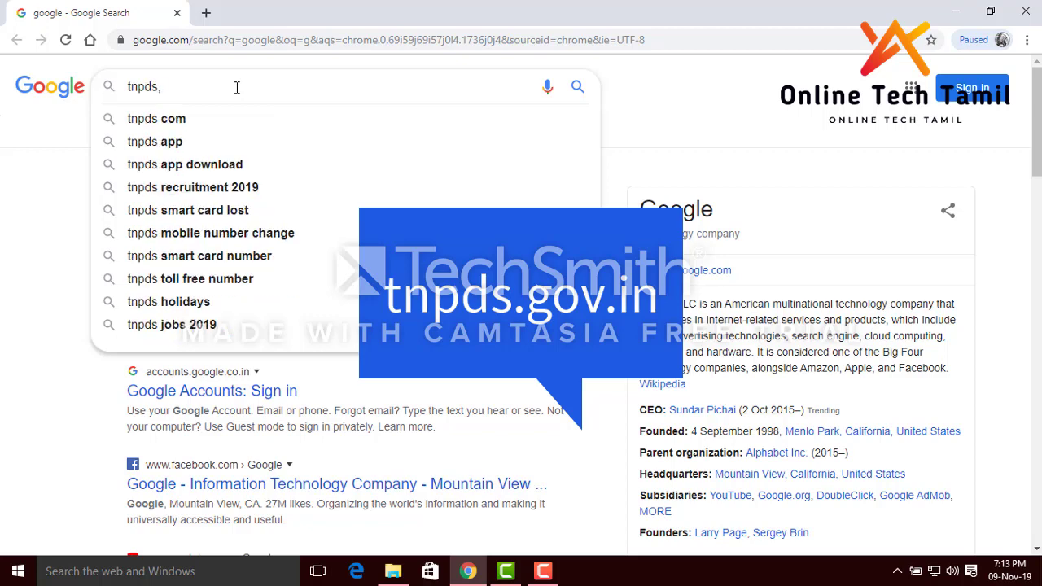
Extend the Google search text with 'ds.gov' toward tnpds.gov
{"action": "type", "text": "gov"}
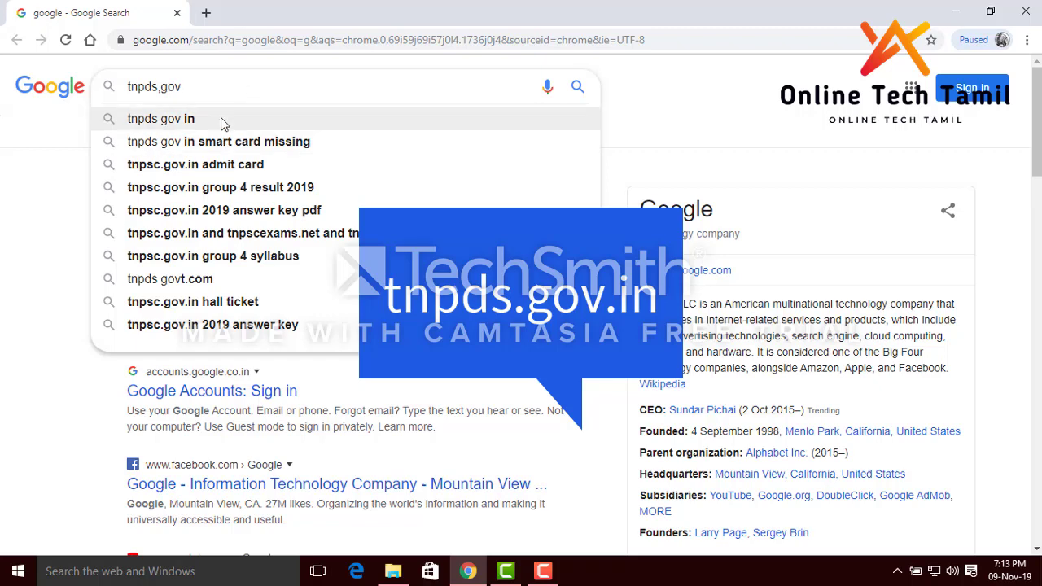
{"action": "left_click", "coordinate": [223, 120]}
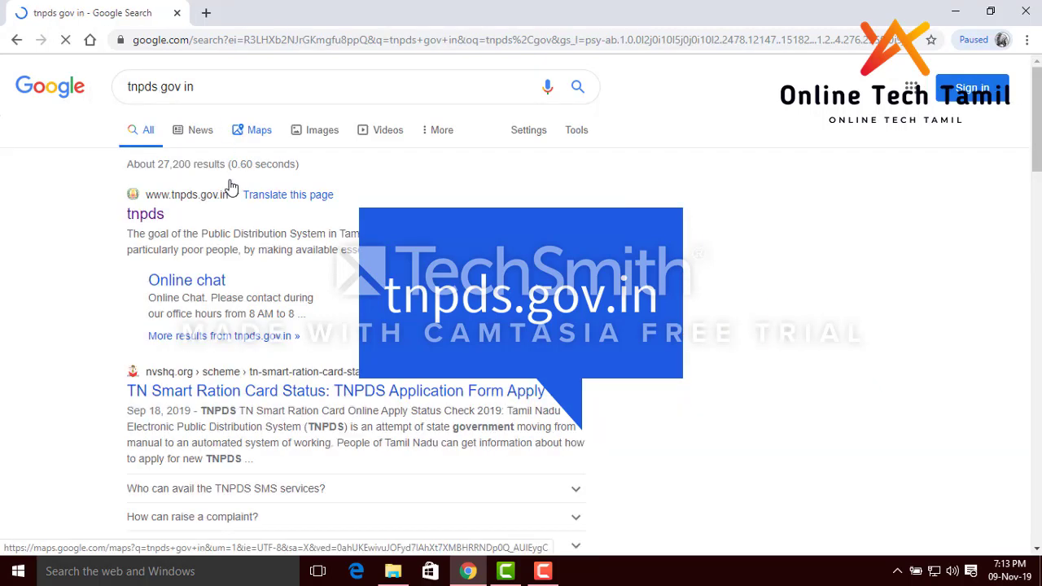
{"action": "left_click", "coordinate": [148, 216]}
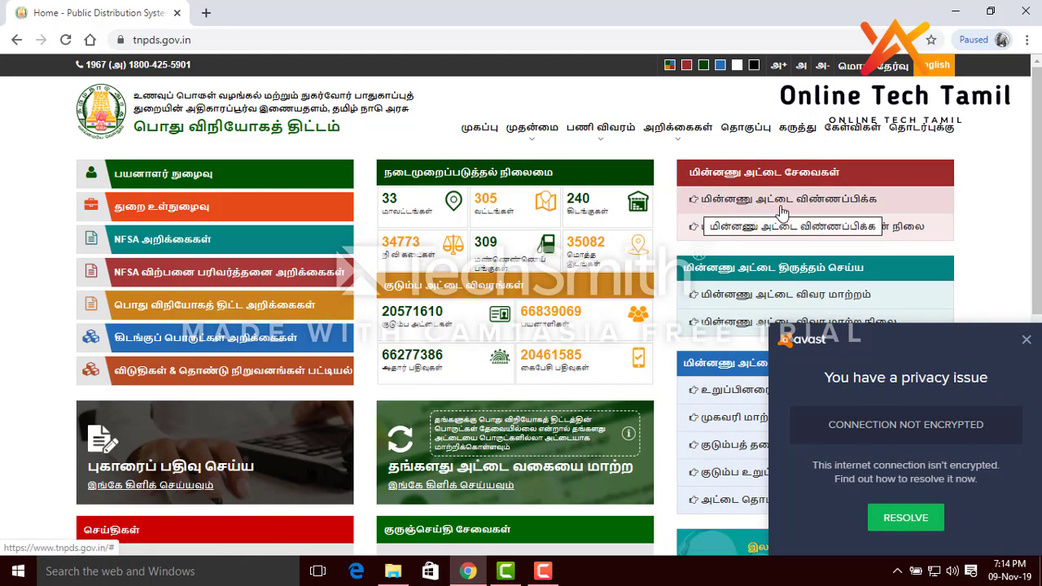
Close the Avast privacy popup and follow the smart card application link
{"action": "left_click", "coordinate": [1026, 338]}
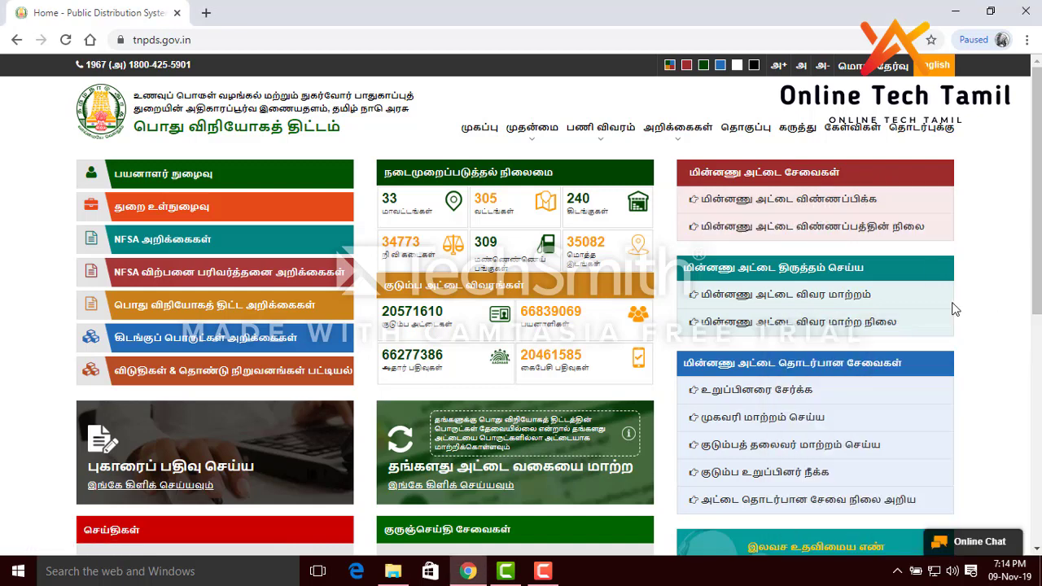
{"action": "left_click", "coordinate": [757, 201]}
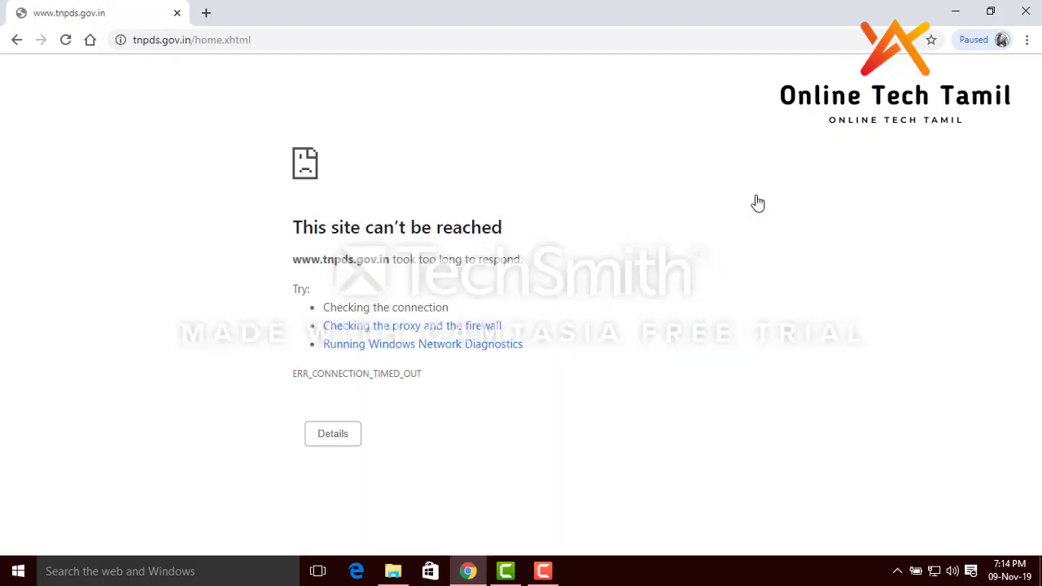
Reload the timed-out tnpds.gov.in page, confirming the form resubmission
{"action": "left_click", "coordinate": [66, 41]}
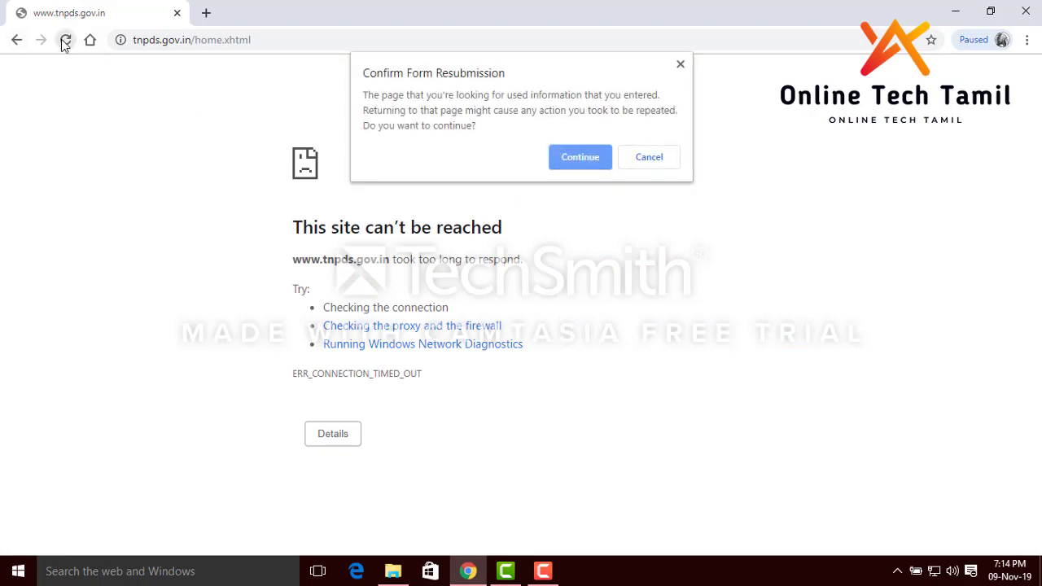
{"action": "left_click", "coordinate": [584, 161]}
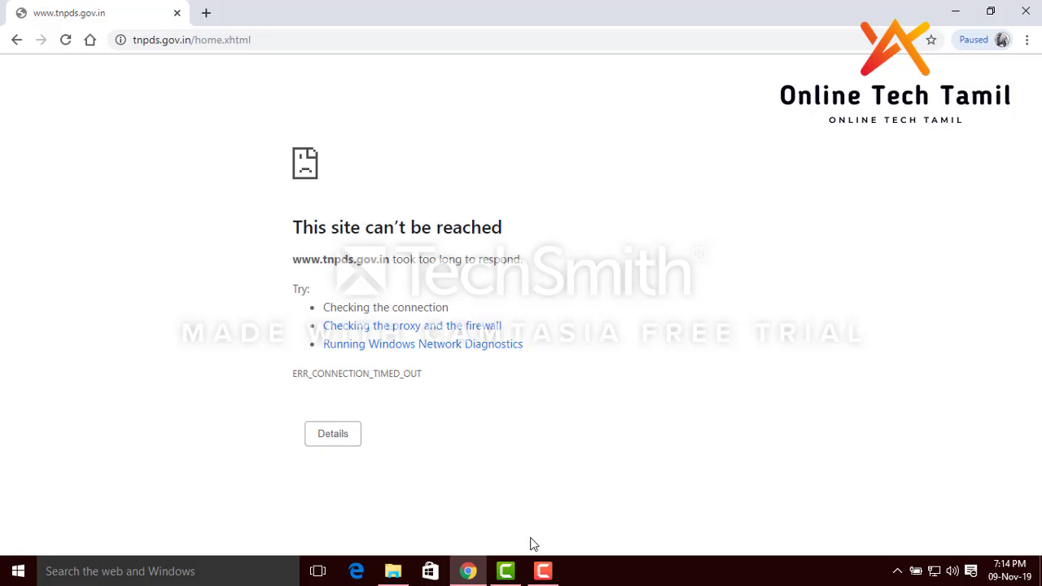
{"action": "mouse_move", "coordinate": [508, 576]}
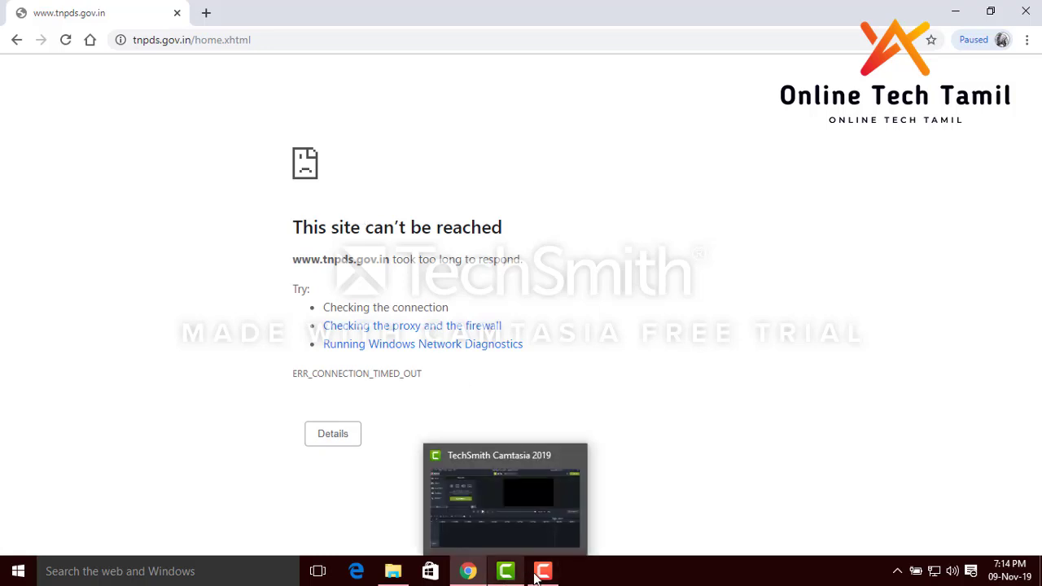
{"action": "mouse_move", "coordinate": [542, 572]}
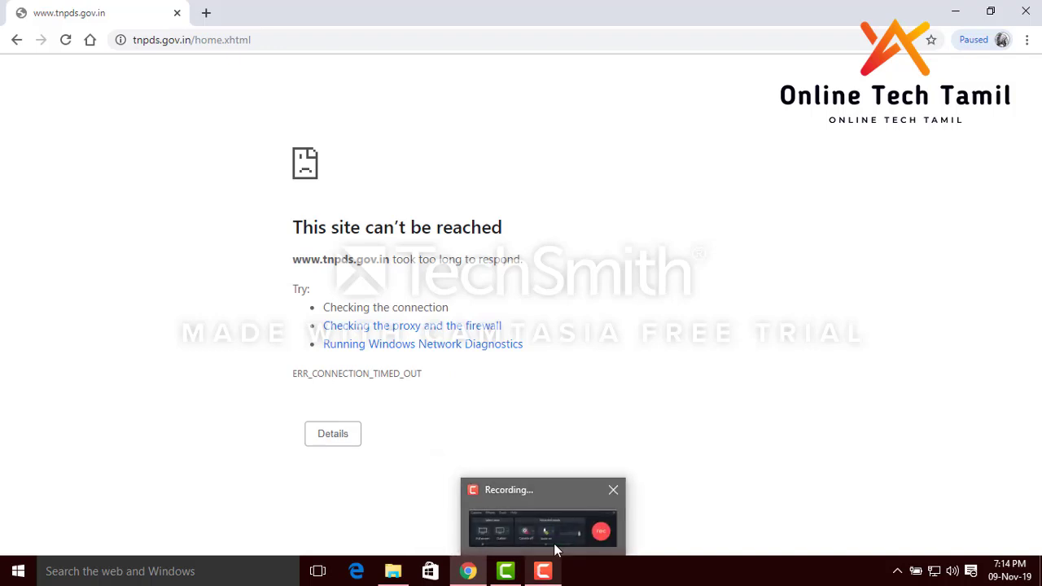
{"action": "left_click", "coordinate": [553, 543]}
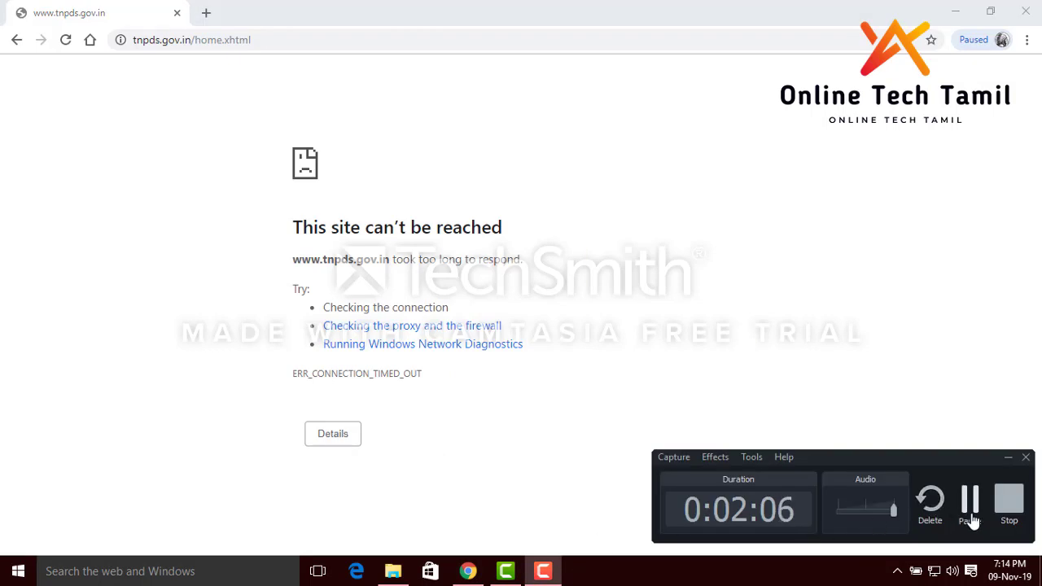
{"action": "left_click", "coordinate": [969, 505]}
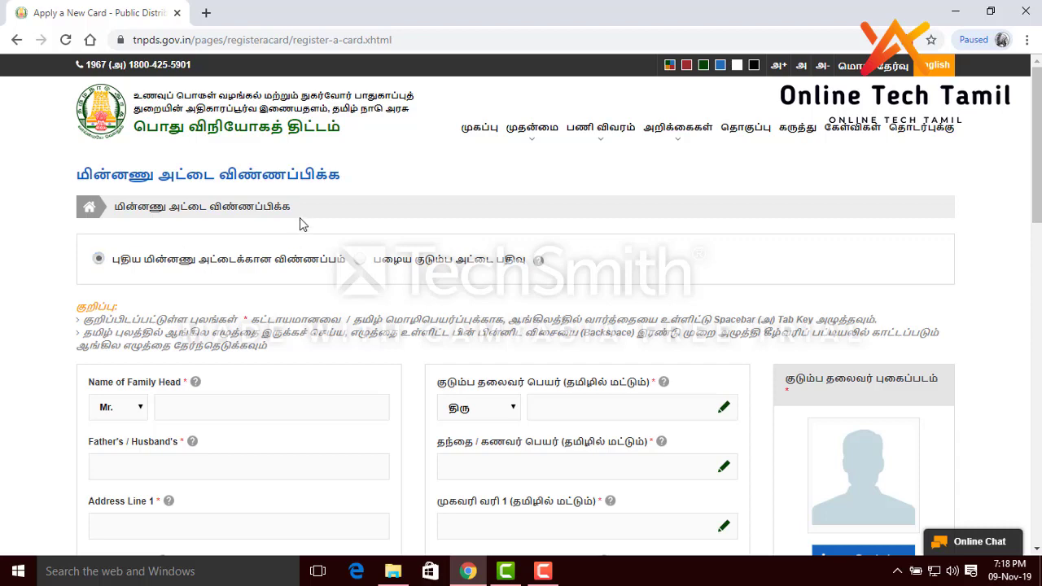
Keep the title Mr. and type the family head's name in English
{"action": "scroll", "coordinate": [298, 224], "scroll_direction": "down", "scroll_amount": 2}
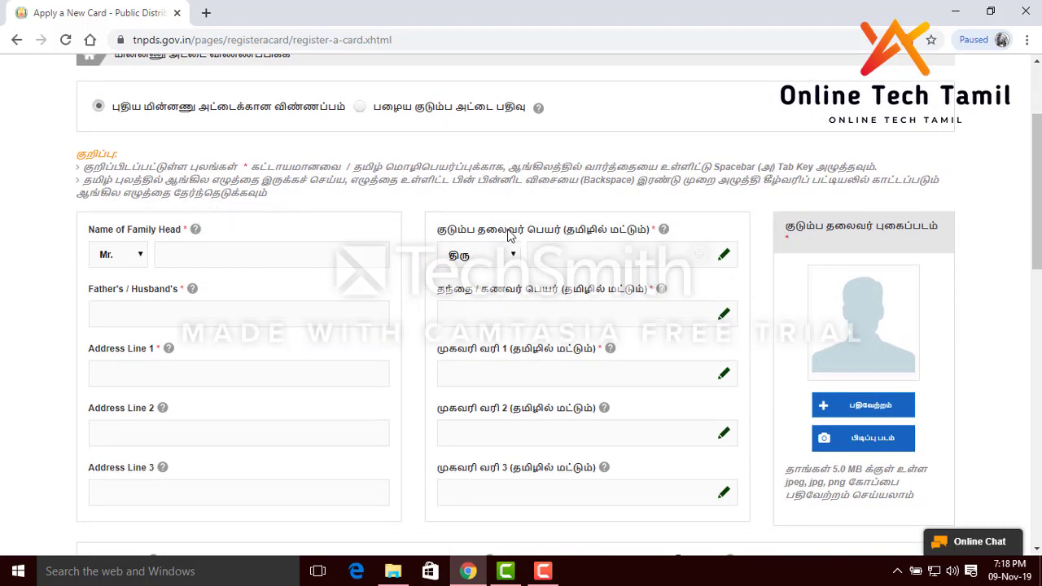
{"action": "left_click", "coordinate": [131, 271]}
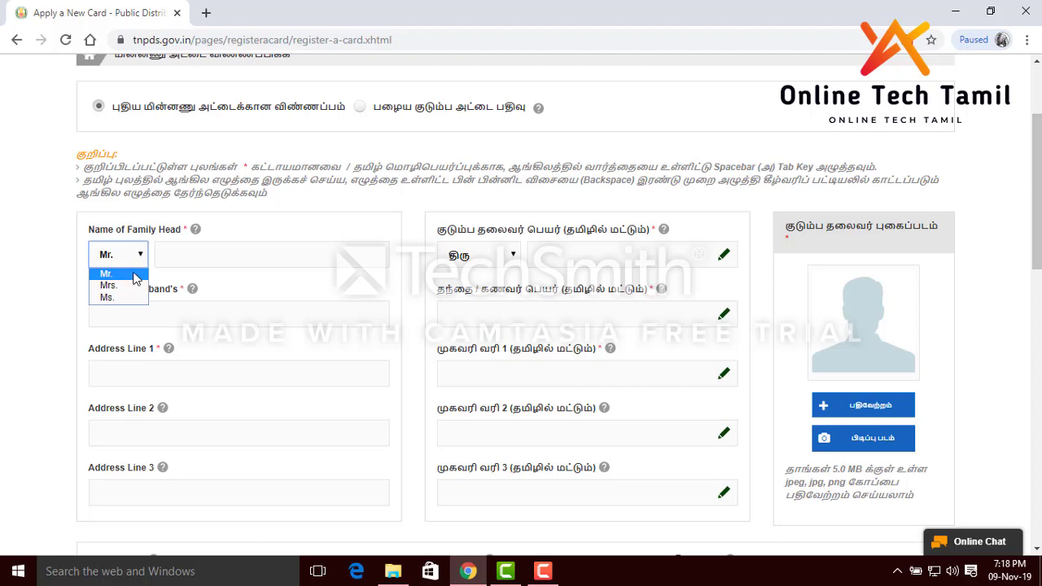
{"action": "left_click", "coordinate": [132, 276]}
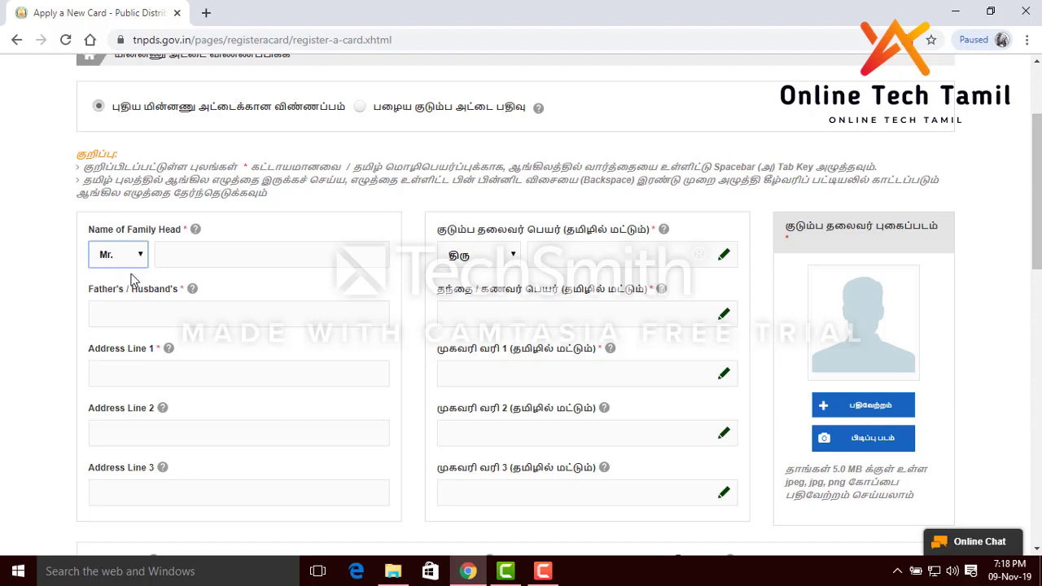
{"action": "left_click", "coordinate": [246, 259]}
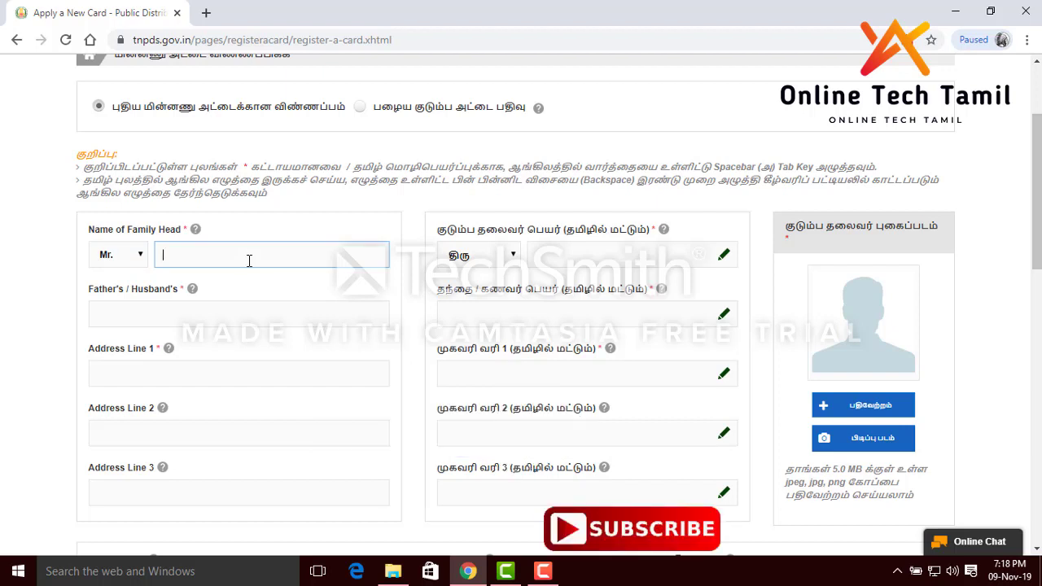
{"action": "type", "text": "ragul"}
{"action": "left_click", "coordinate": [186, 319]}
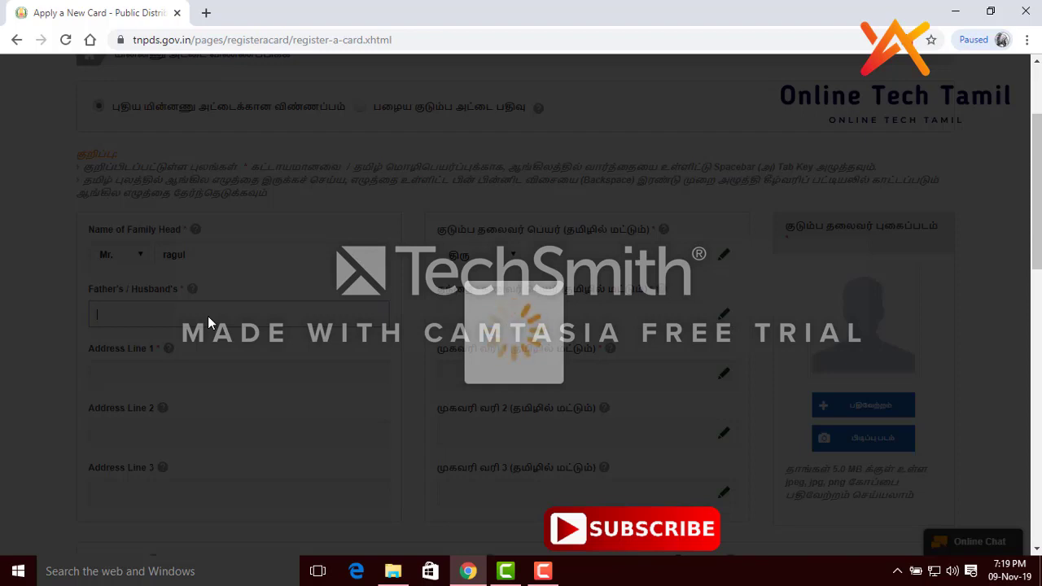
{"action": "mouse_move", "coordinate": [558, 578]}
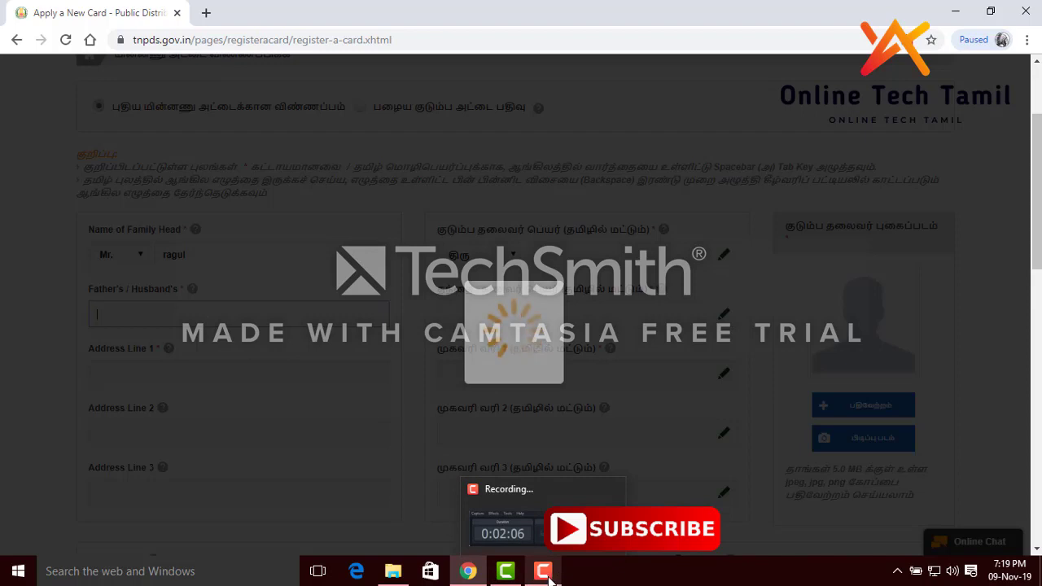
{"action": "left_click", "coordinate": [548, 574]}
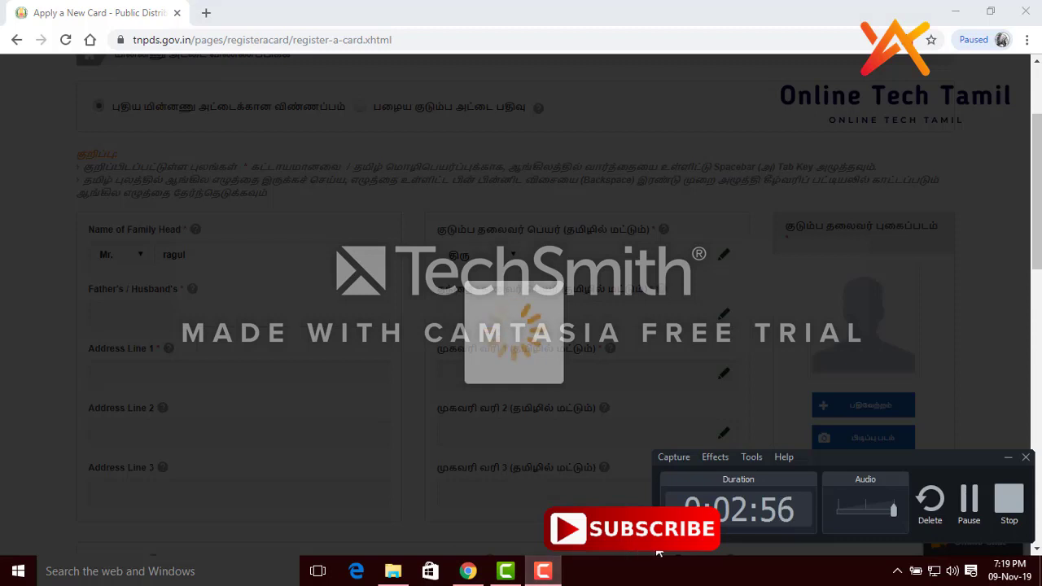
{"action": "left_click", "coordinate": [974, 512]}
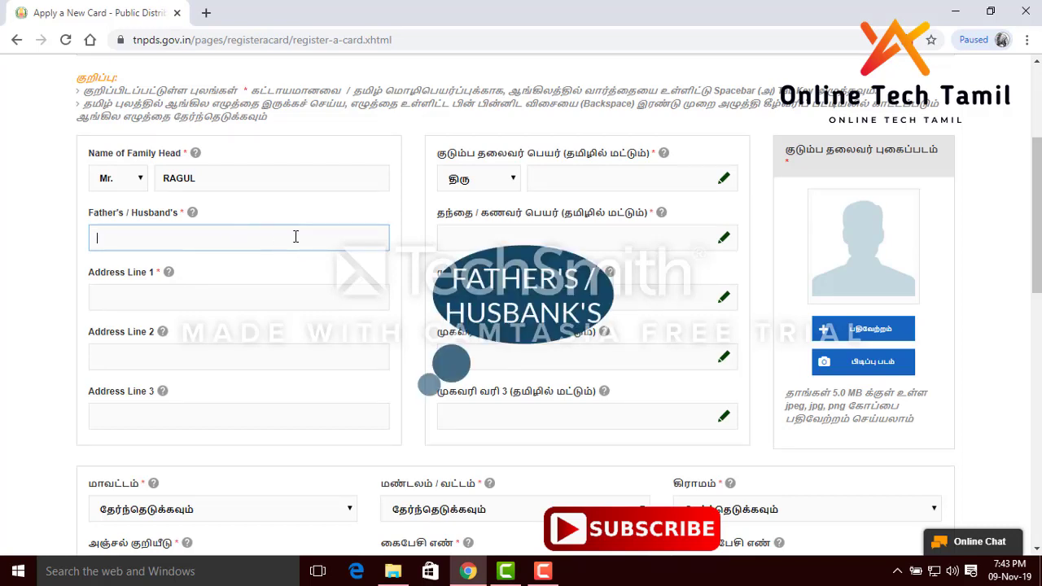
Enter the father's name and the house number in Address Line 1
{"action": "type", "text": "SUB"}
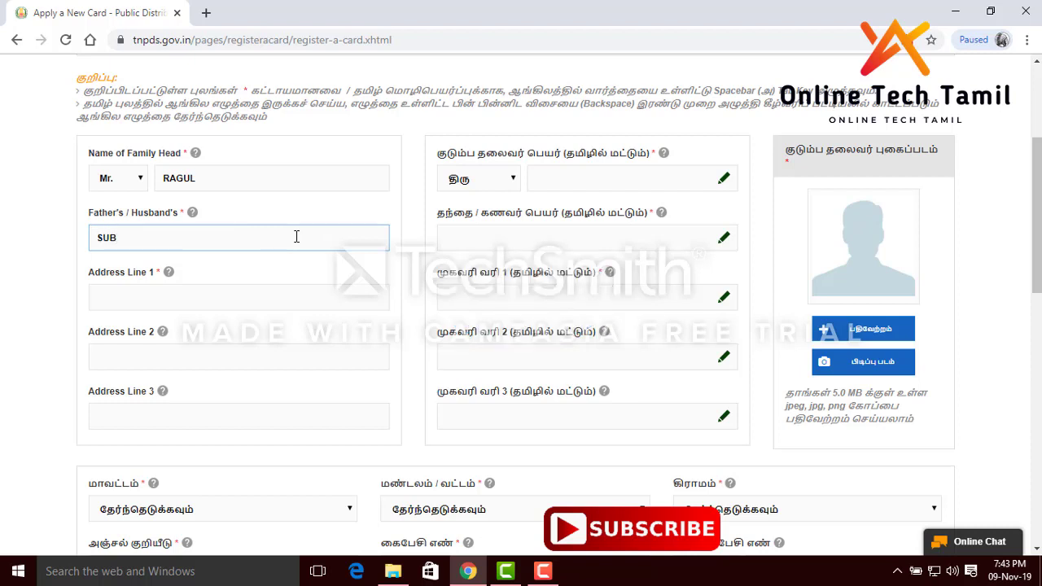
{"action": "type", "text": "RAMAIYAM"}
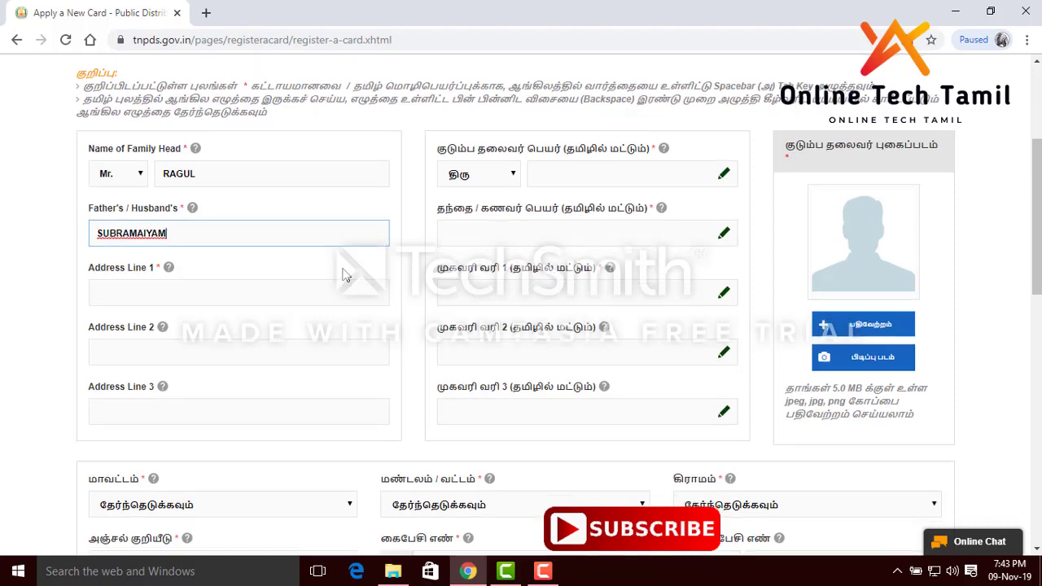
{"action": "scroll", "coordinate": [195, 135], "scroll_direction": "down", "scroll_amount": 2}
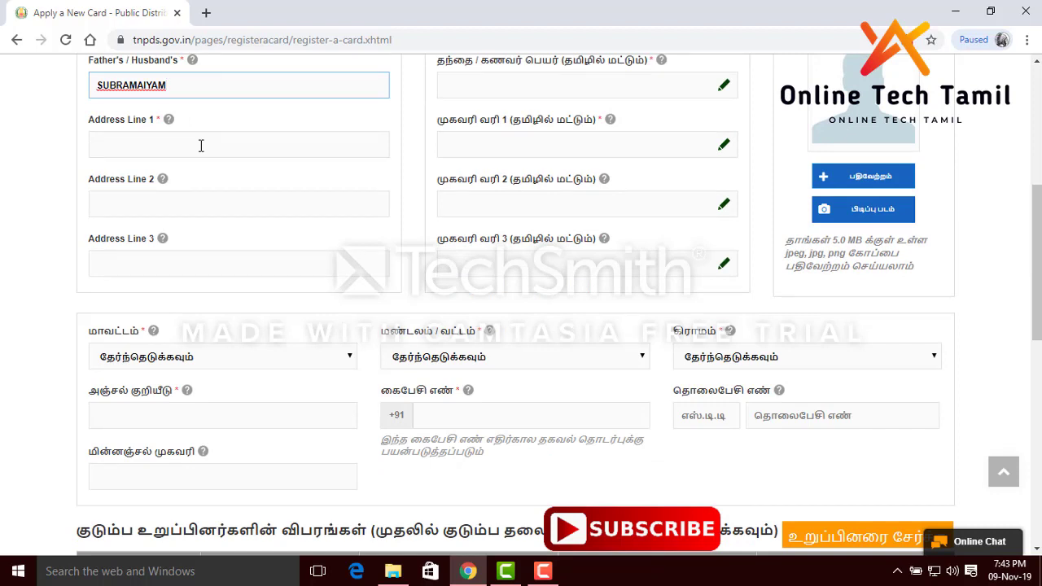
{"action": "left_click", "coordinate": [201, 146]}
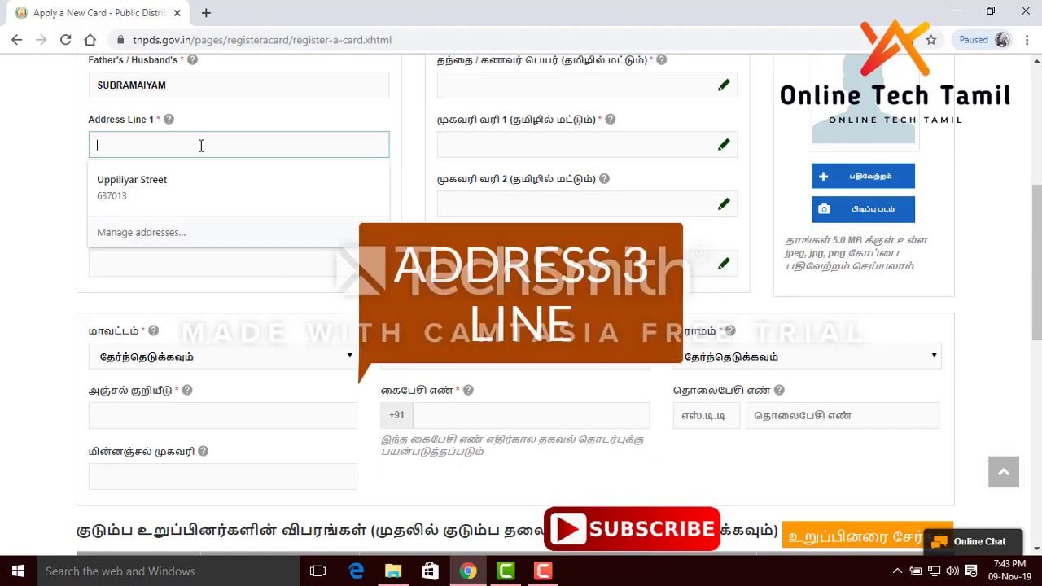
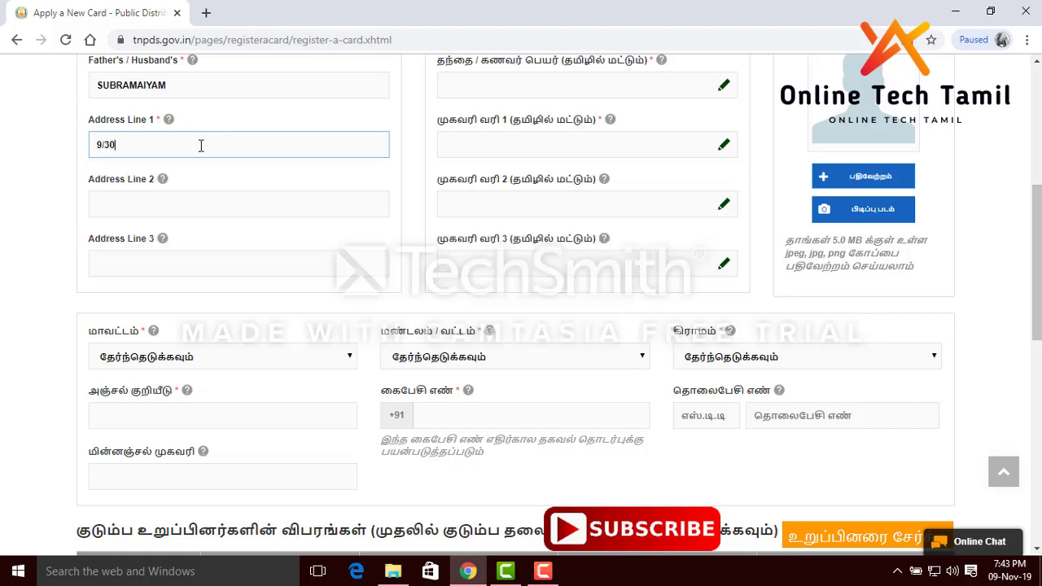
{"action": "left_click", "coordinate": [250, 202]}
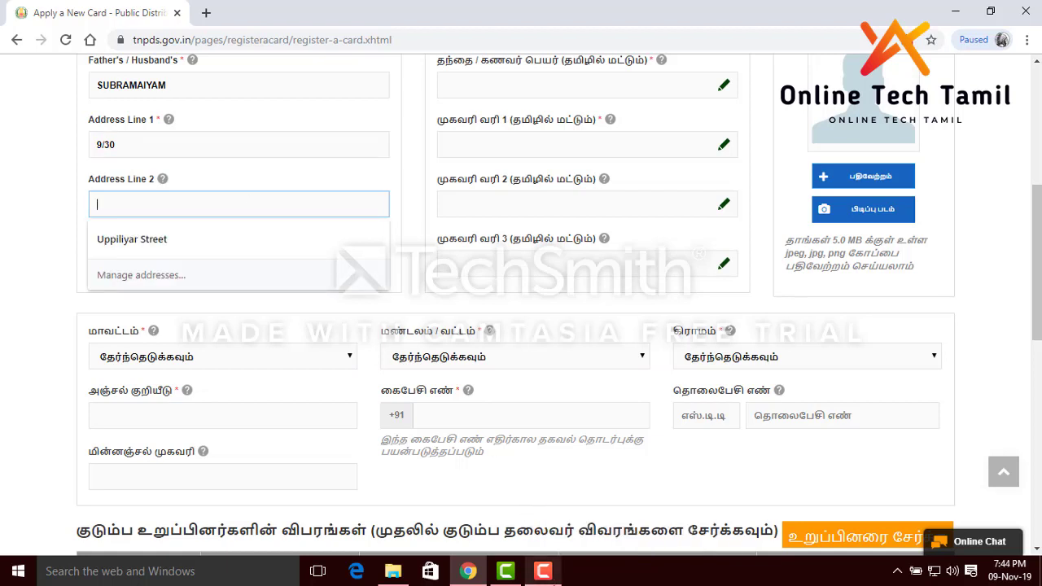
{"action": "left_click", "coordinate": [542, 571]}
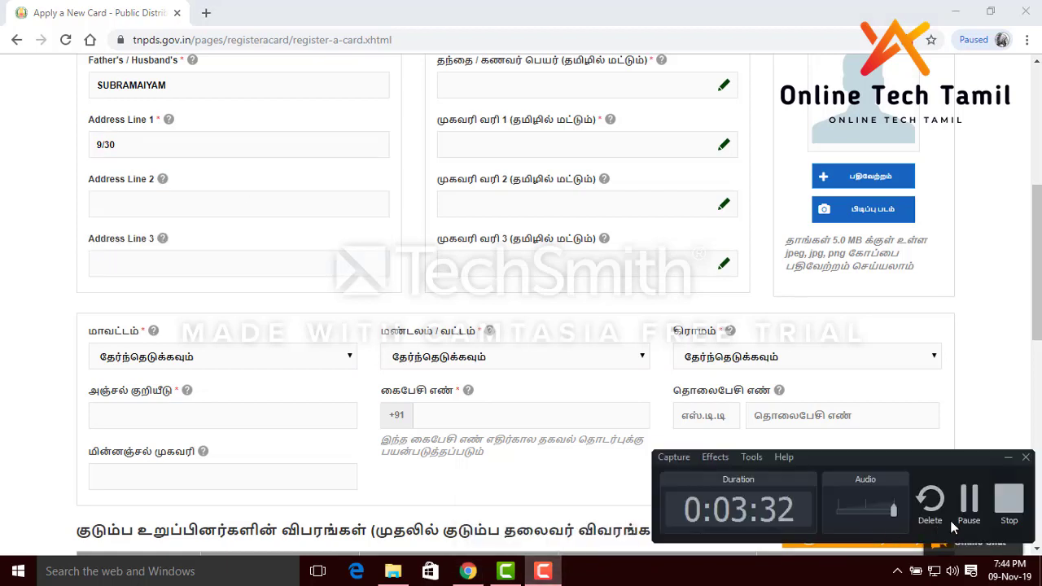
{"action": "left_click", "coordinate": [969, 500]}
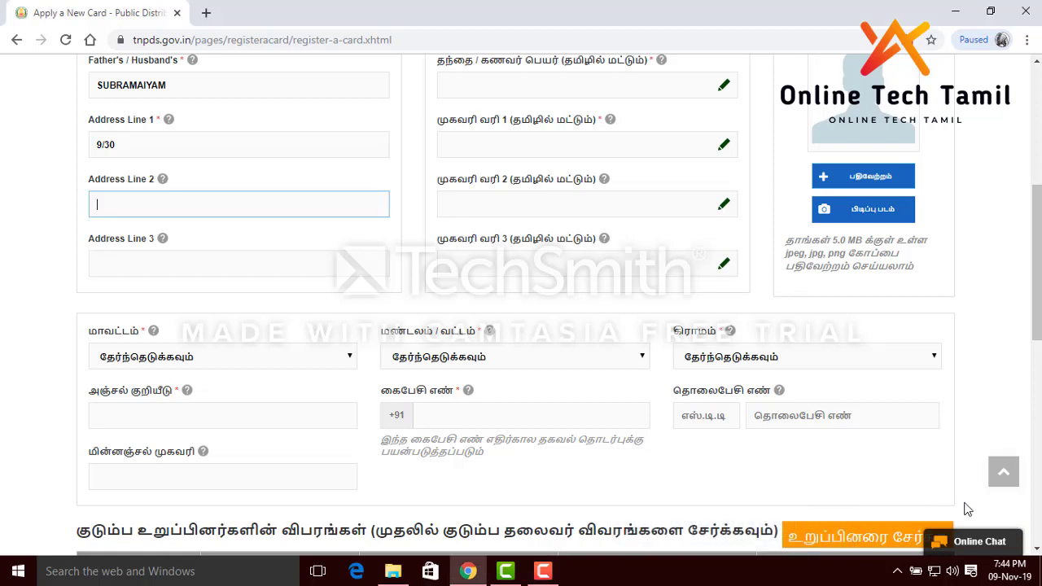
Fill Address Line 2 with the street name and Address Line 3 with the town
{"action": "left_click", "coordinate": [294, 205]}
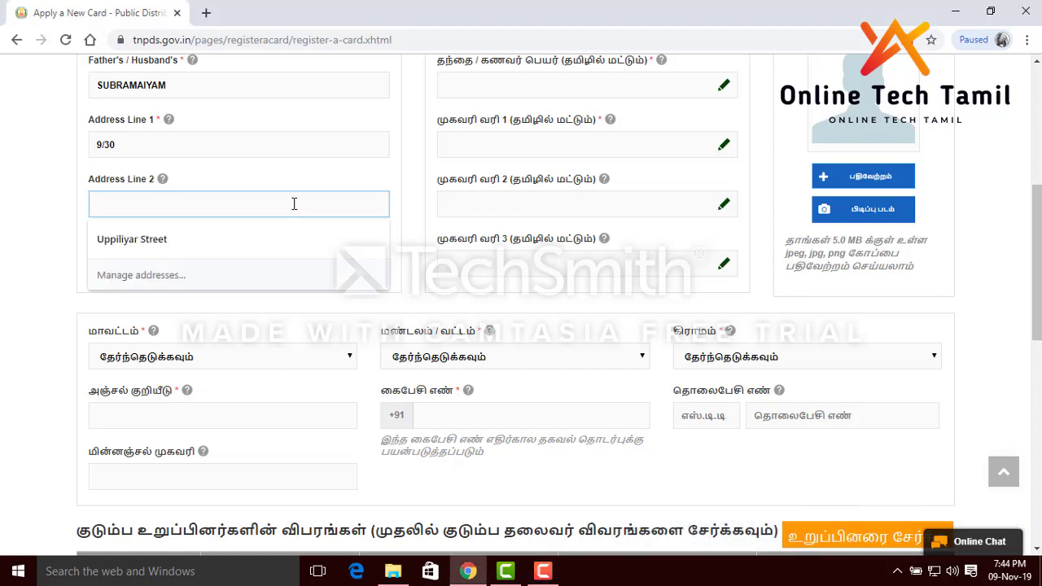
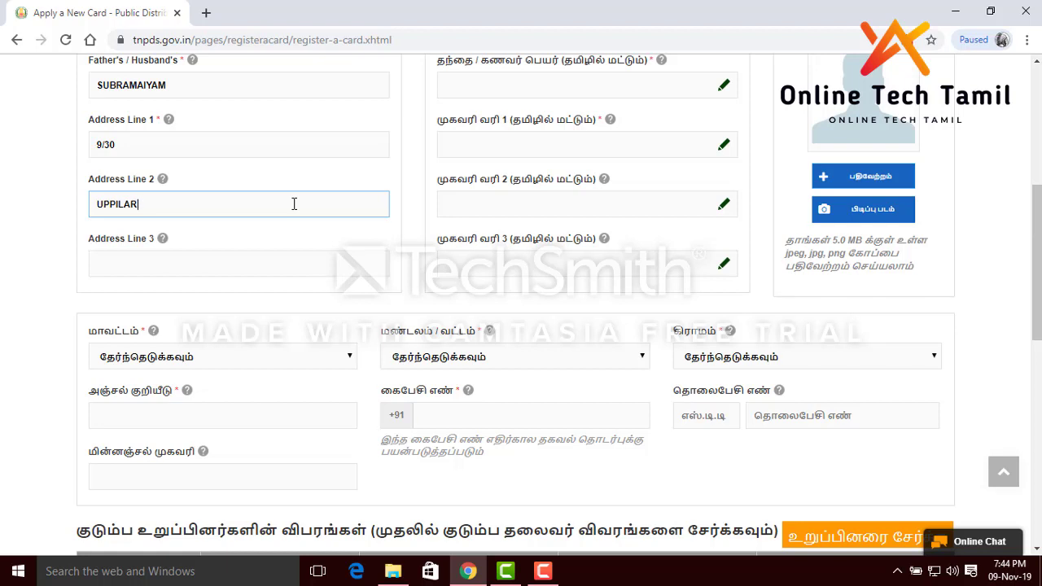
{"action": "left_click", "coordinate": [290, 273]}
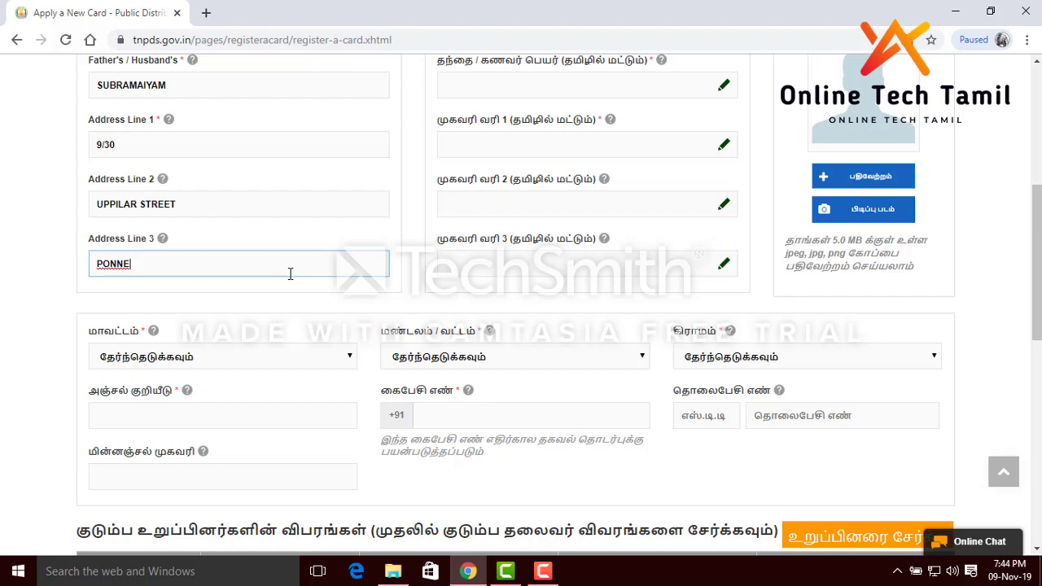
{"action": "scroll", "coordinate": [203, 135], "scroll_direction": "up", "scroll_amount": 2}
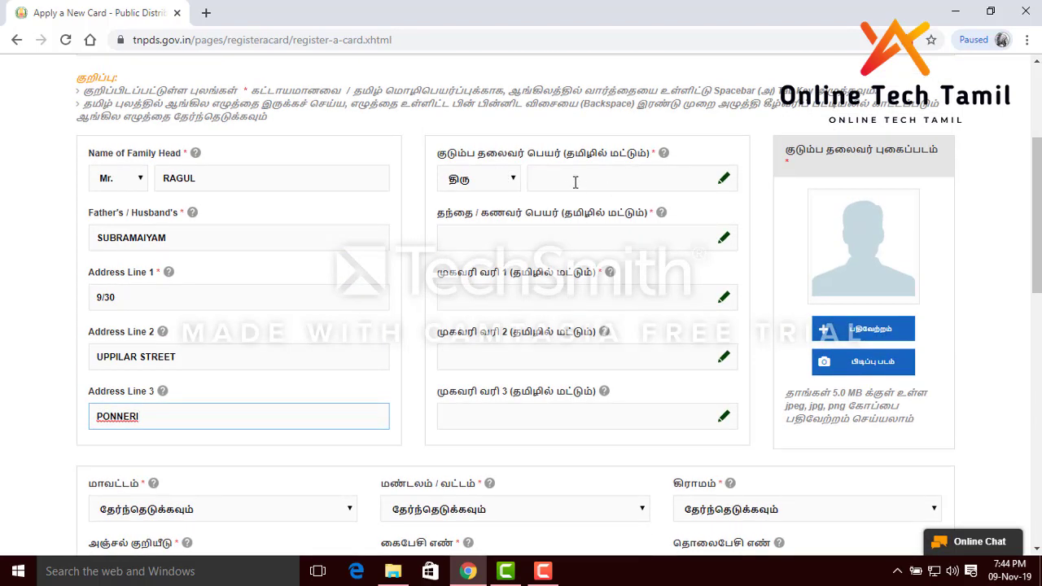
{"action": "left_click", "coordinate": [575, 182]}
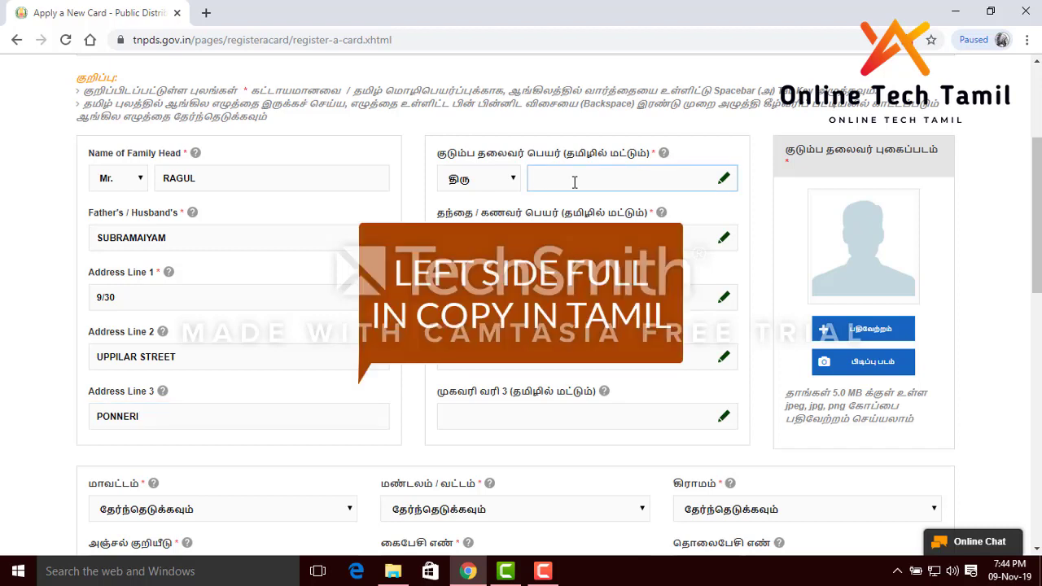
{"action": "left_click", "coordinate": [518, 184]}
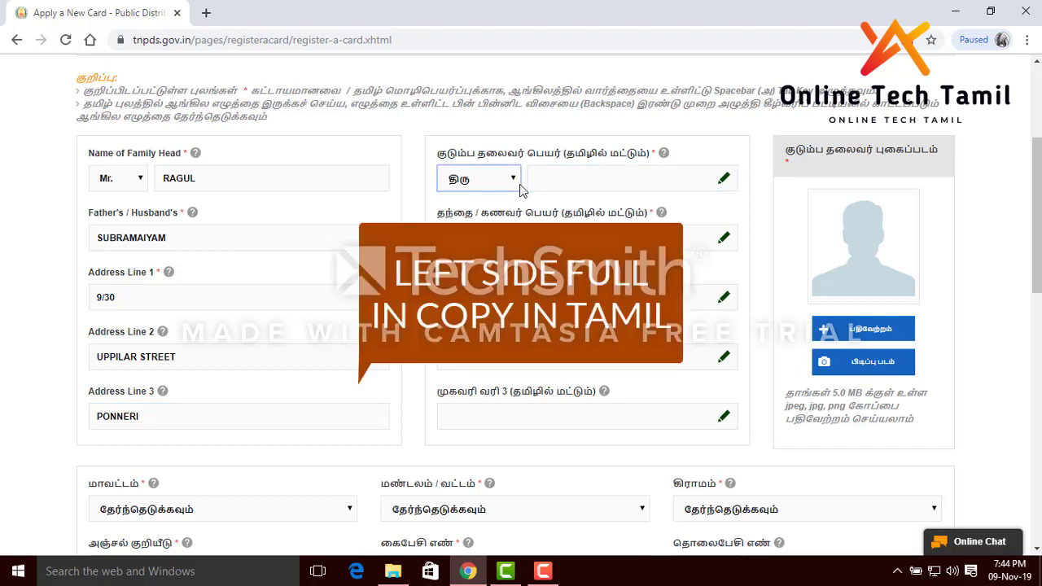
{"action": "left_click", "coordinate": [728, 191]}
{"action": "left_click", "coordinate": [725, 181]}
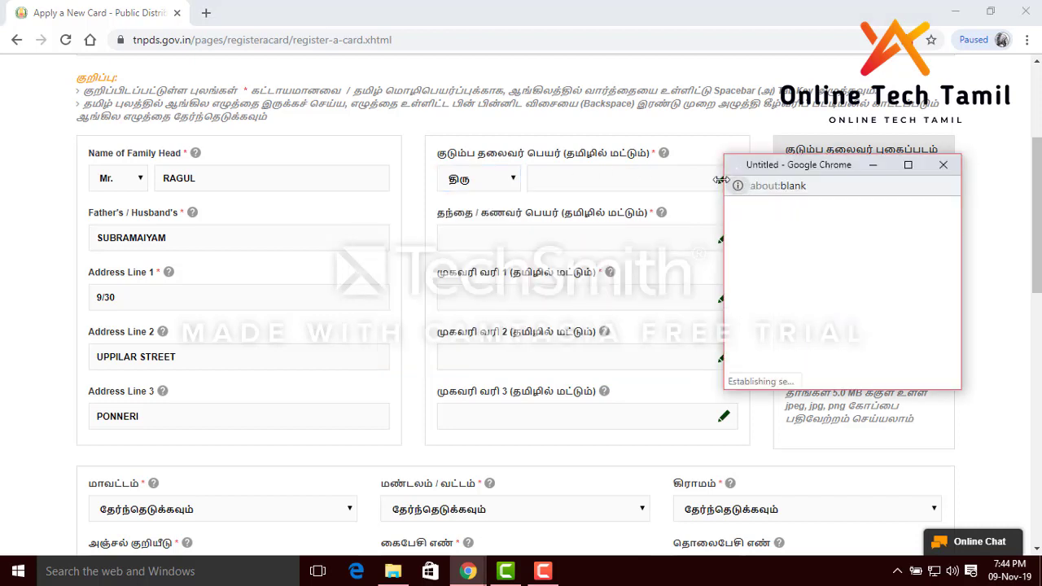
{"action": "mouse_move", "coordinate": [779, 243]}
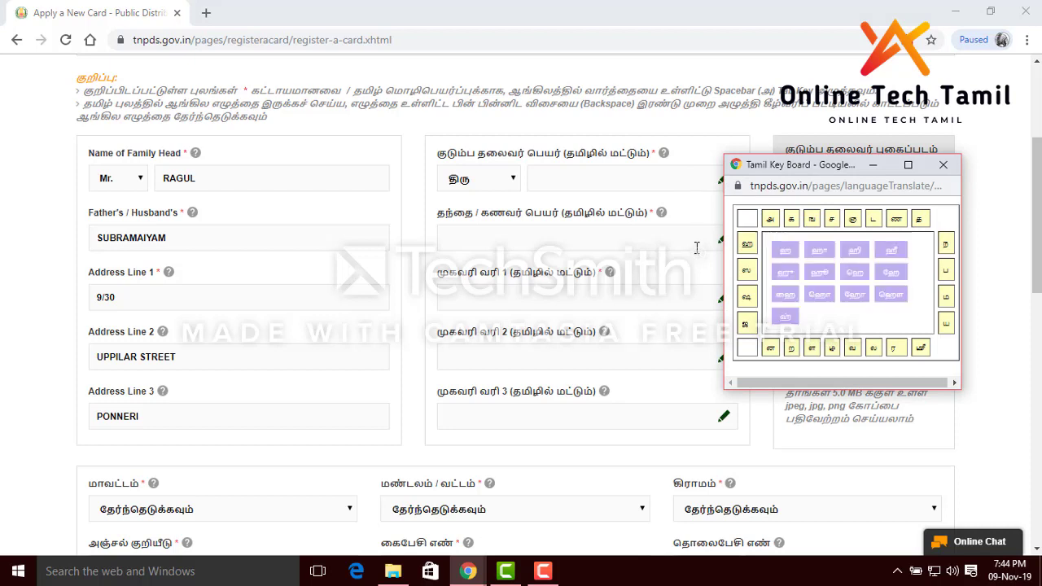
{"action": "left_click", "coordinate": [597, 178]}
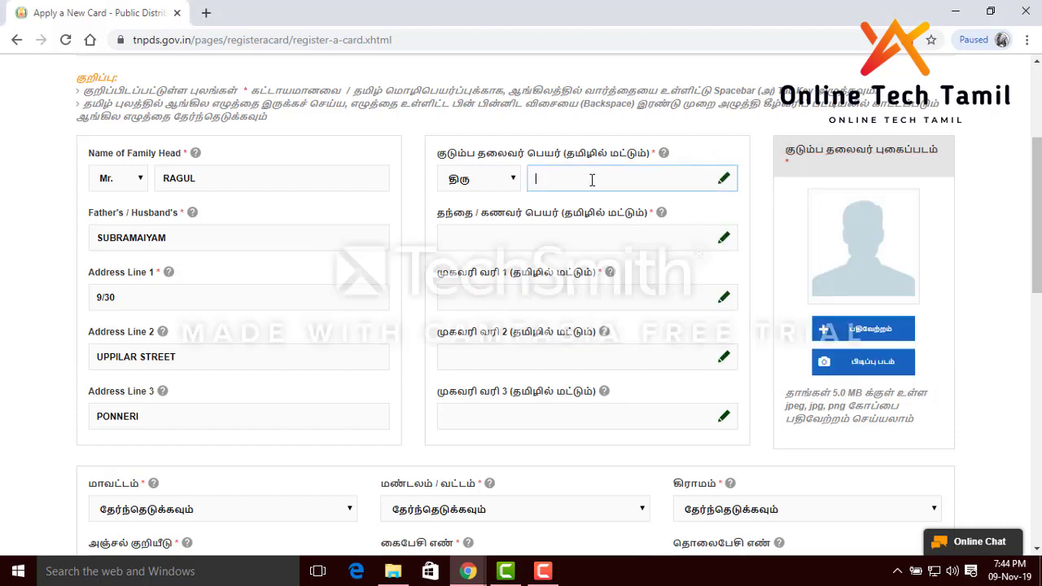
{"action": "type", "text": "F"}
{"action": "key", "text": "BackSpace"}
{"action": "left_click", "coordinate": [725, 178]}
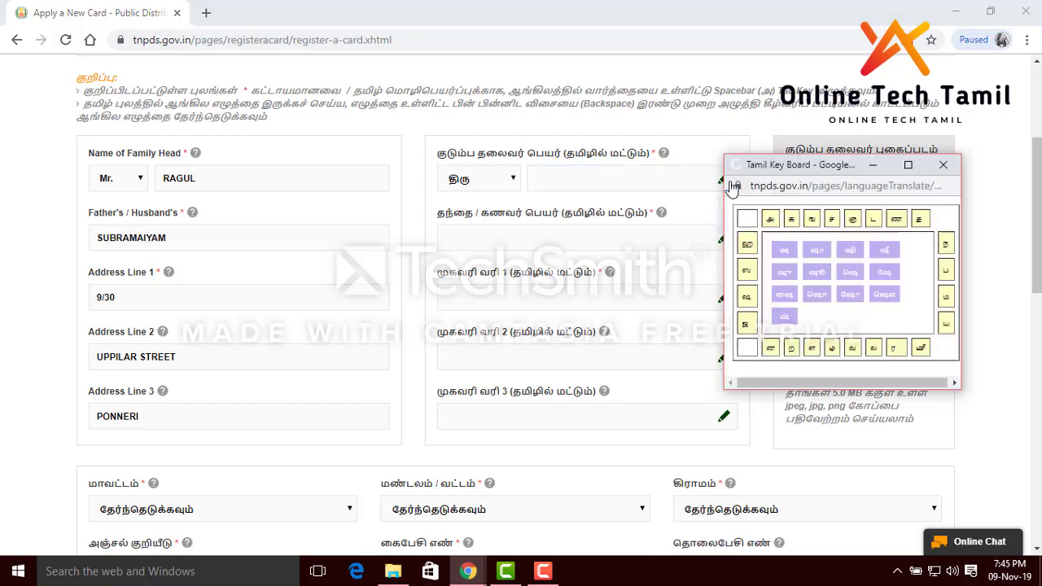
{"action": "mouse_move", "coordinate": [773, 220]}
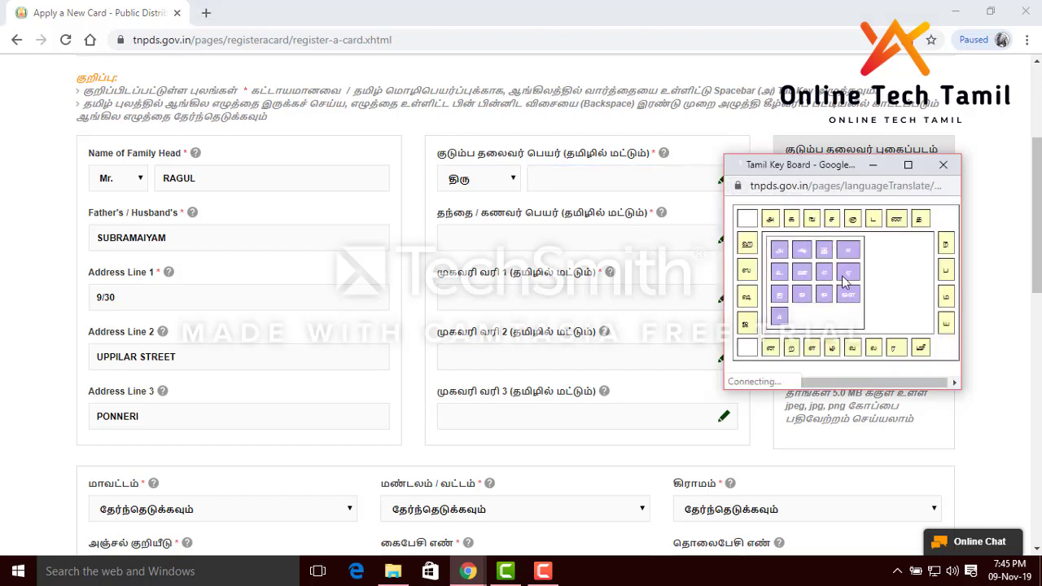
{"action": "mouse_move", "coordinate": [900, 352]}
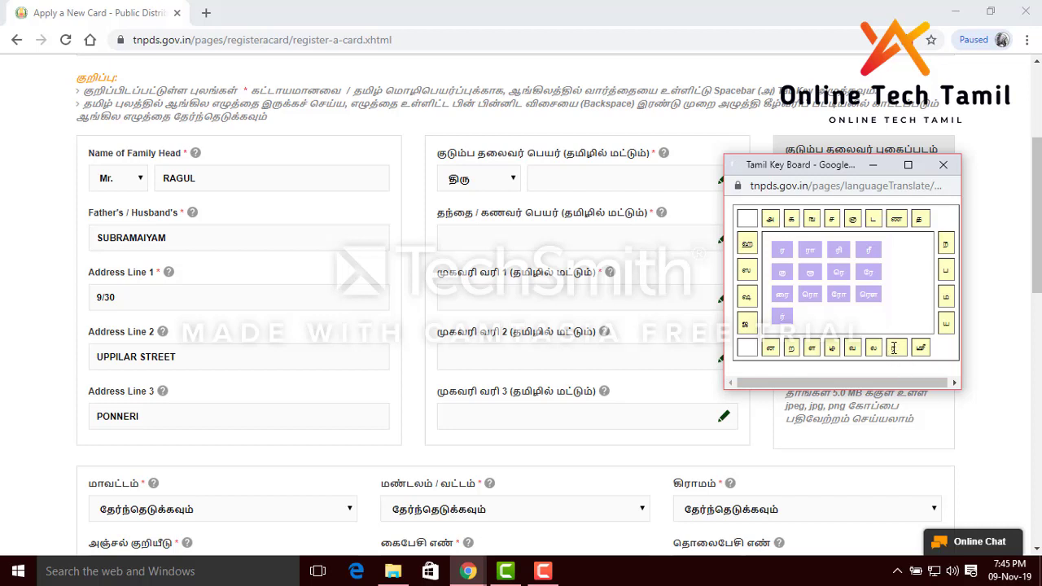
{"action": "left_click", "coordinate": [894, 350]}
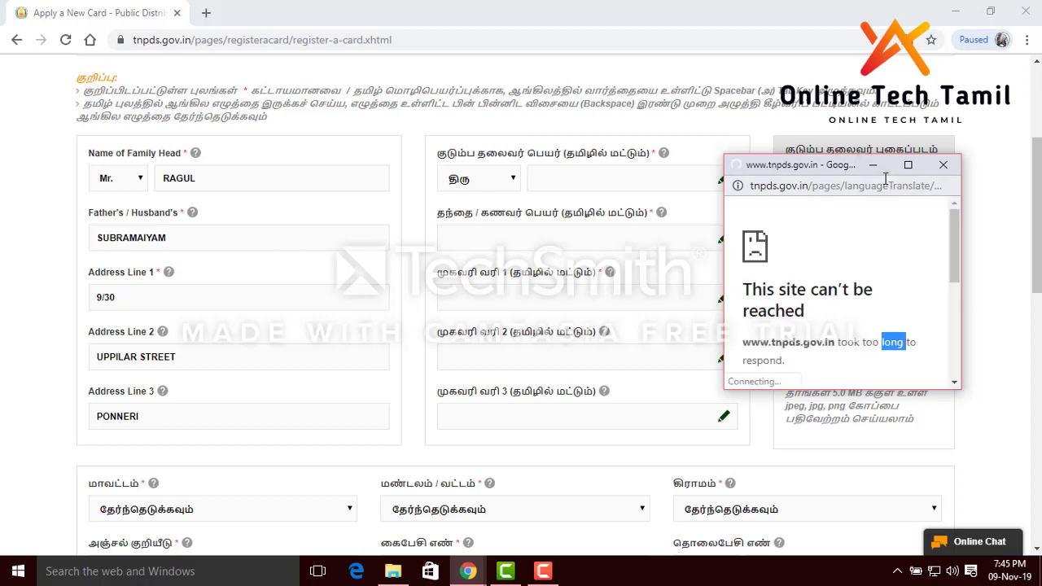
{"action": "left_click", "coordinate": [943, 165]}
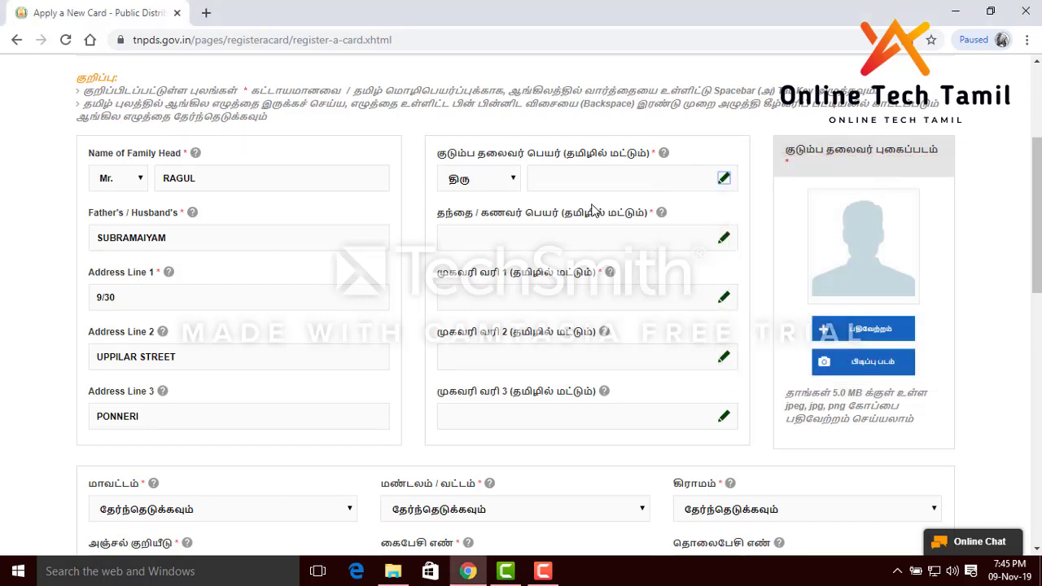
Fill the Tamil family head name and Tamil father's name fields
{"action": "left_click", "coordinate": [593, 181]}
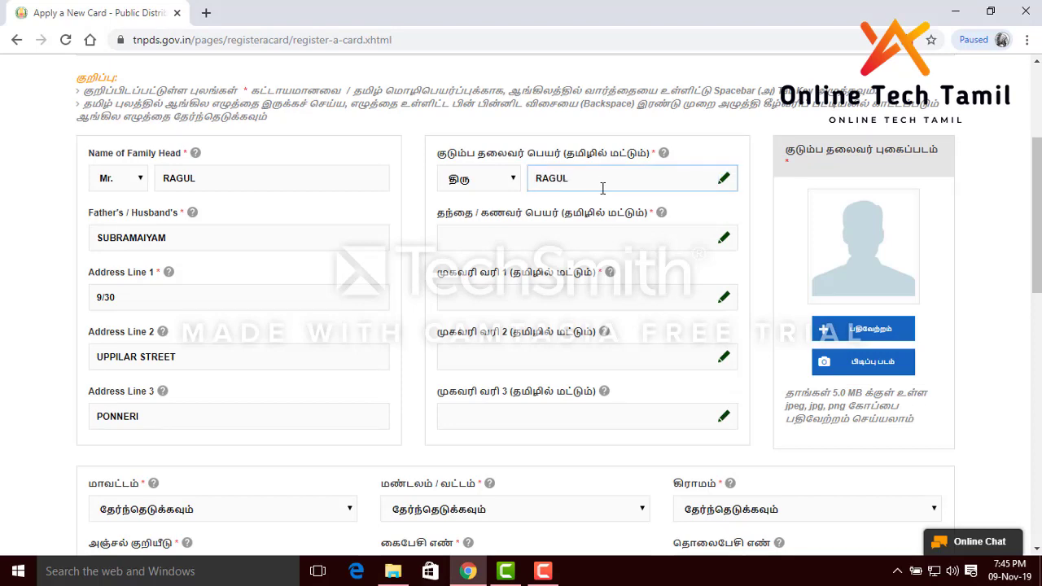
{"action": "left_click", "coordinate": [601, 243]}
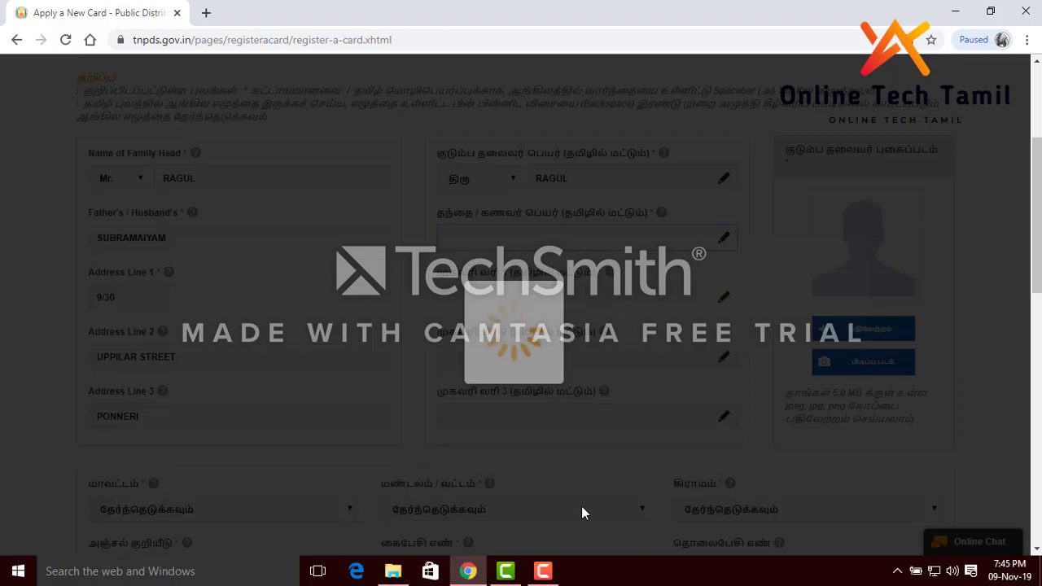
{"action": "mouse_move", "coordinate": [543, 570]}
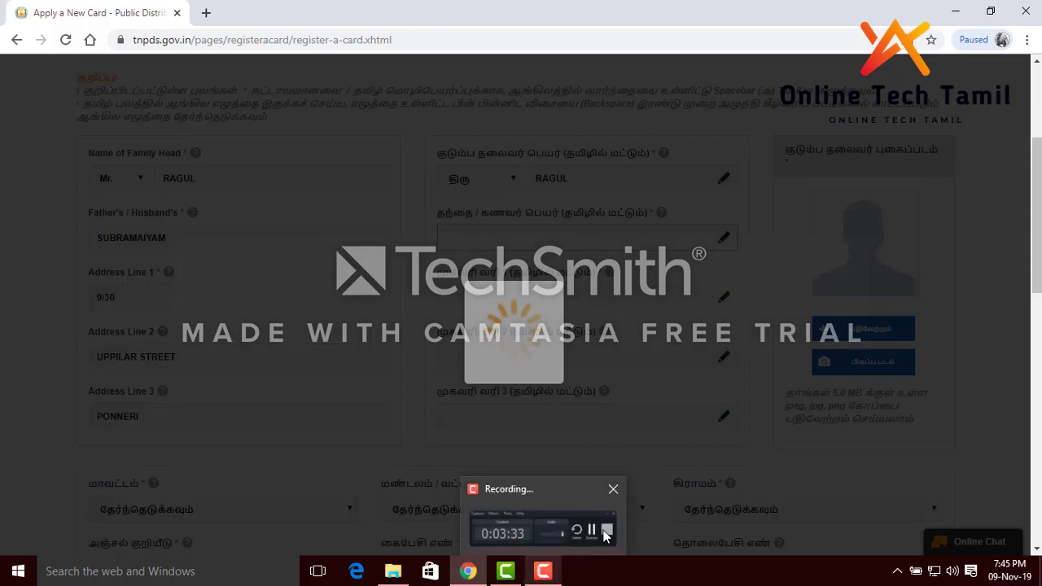
{"action": "left_click", "coordinate": [561, 502]}
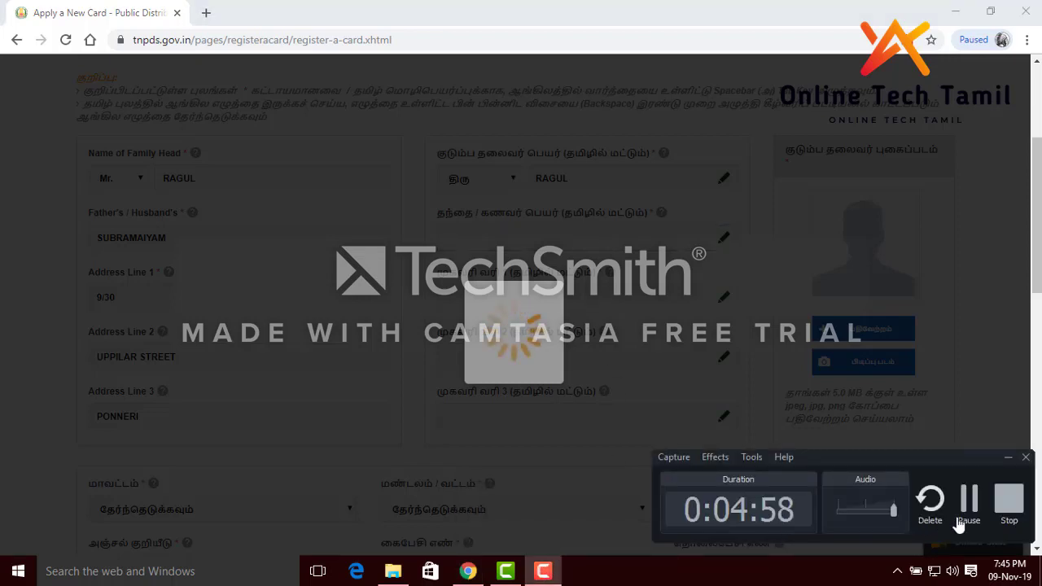
{"action": "left_click", "coordinate": [968, 513]}
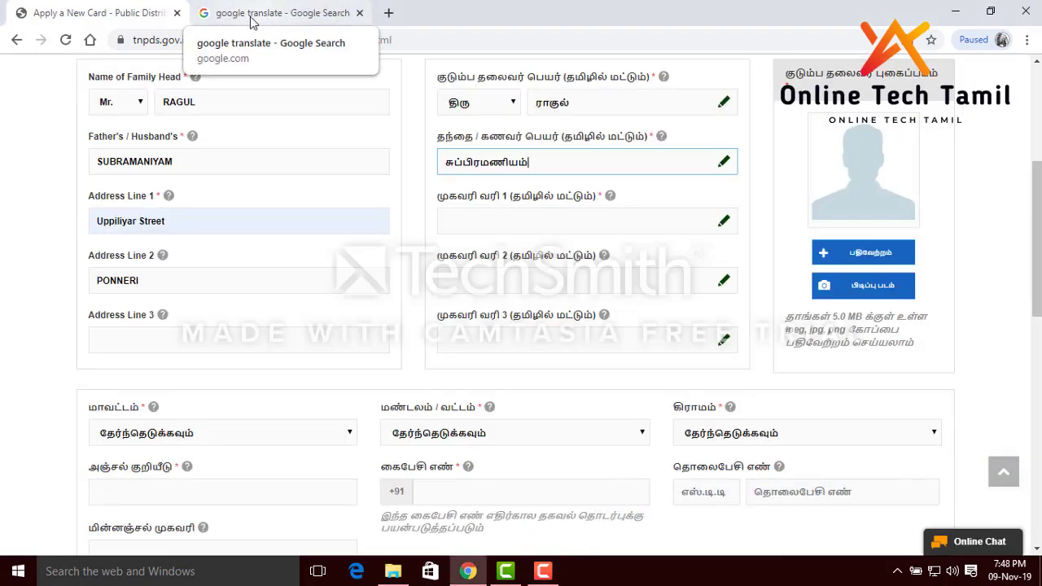
Translate the Address Line 1 street into Tamil with Google Translate and paste it into Tamil Address Line 1
{"action": "left_click", "coordinate": [193, 225]}
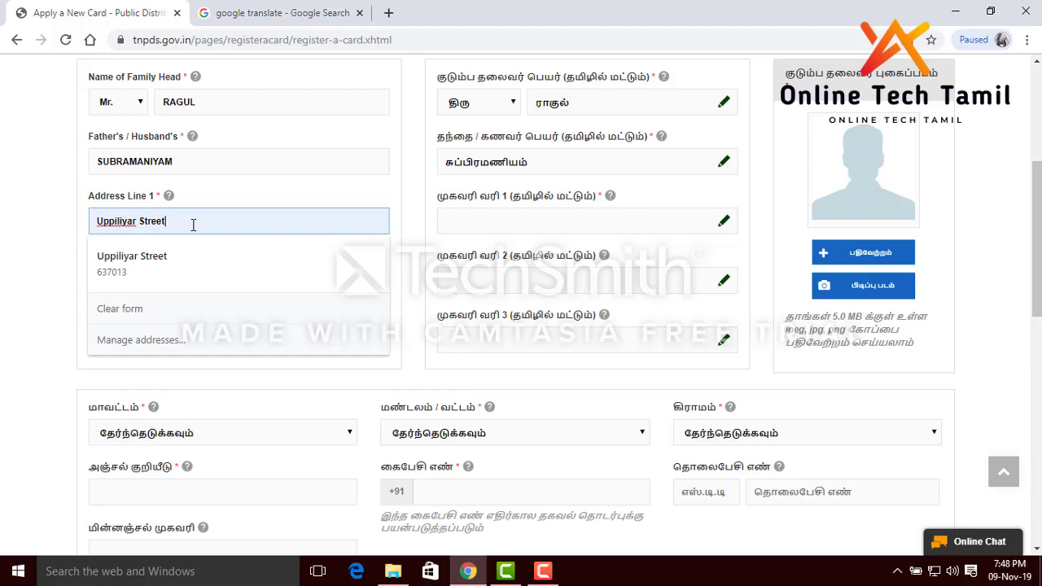
{"action": "triple_click", "coordinate": [193, 228]}
{"action": "key", "text": "ctrl+c"}
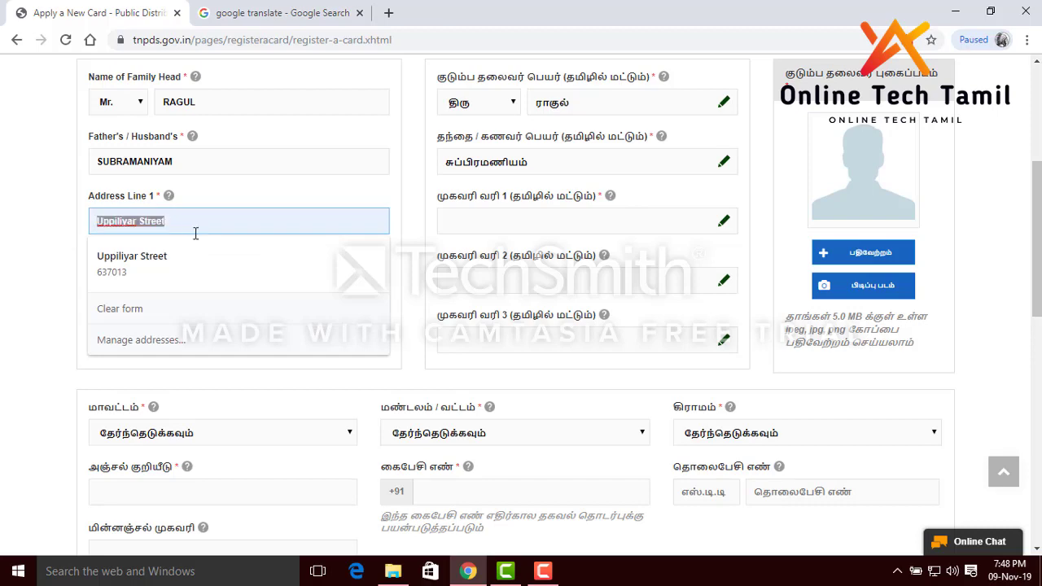
{"action": "left_click", "coordinate": [277, 13]}
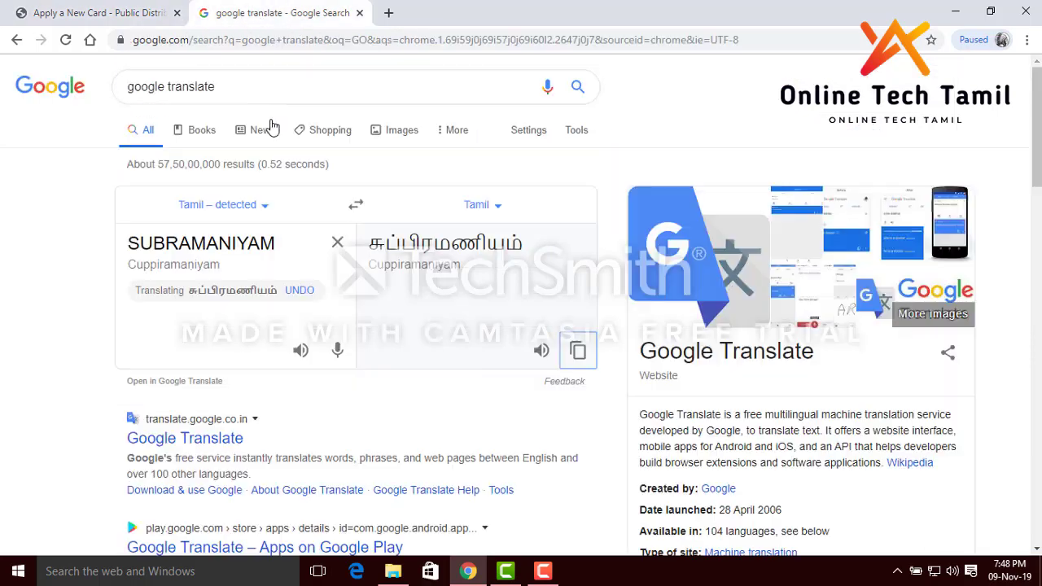
{"action": "left_click", "coordinate": [337, 243]}
{"action": "key", "text": "ctrl+v"}
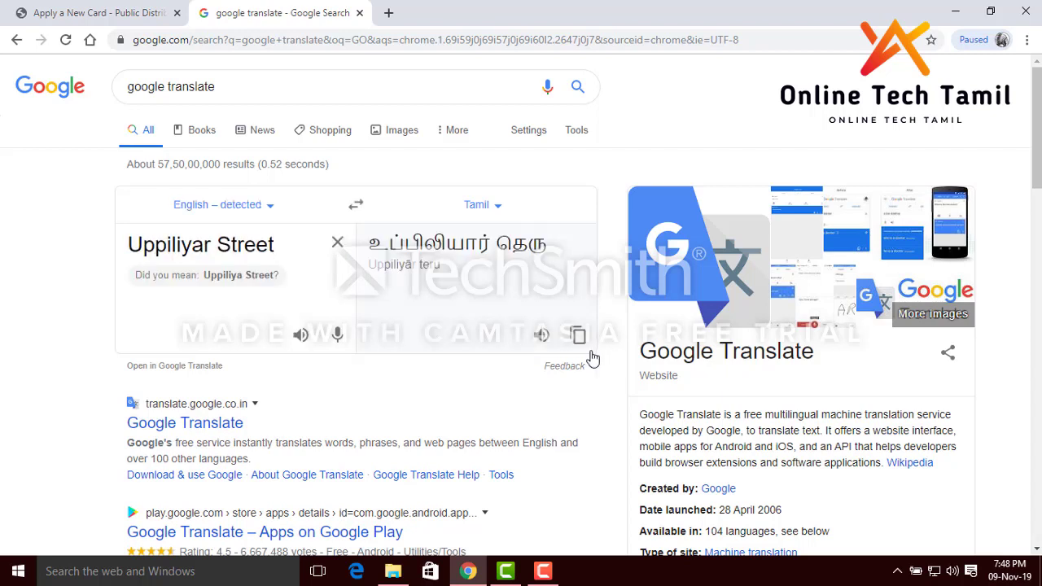
{"action": "left_click", "coordinate": [580, 335]}
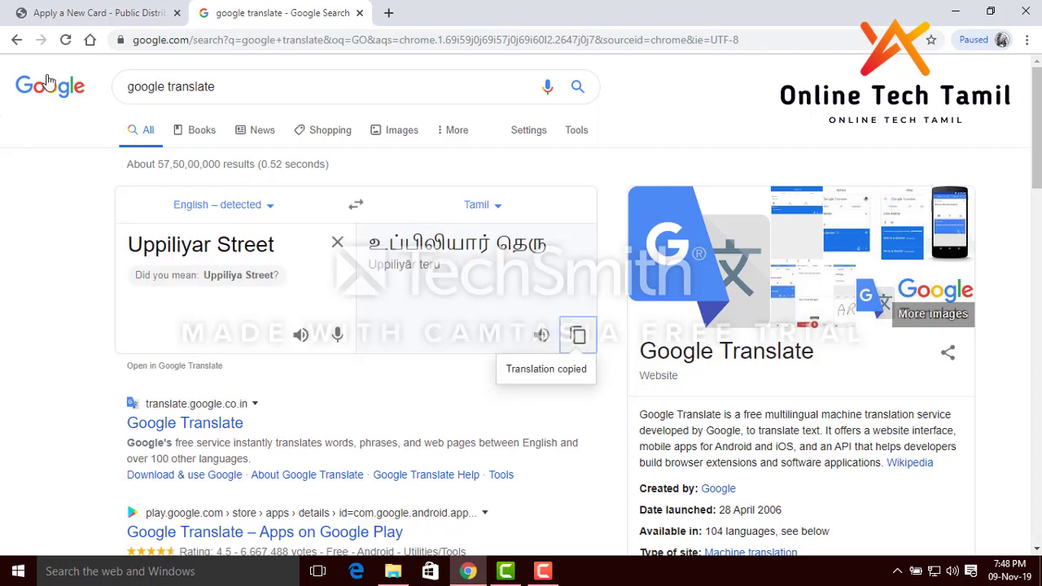
{"action": "left_click", "coordinate": [32, 12]}
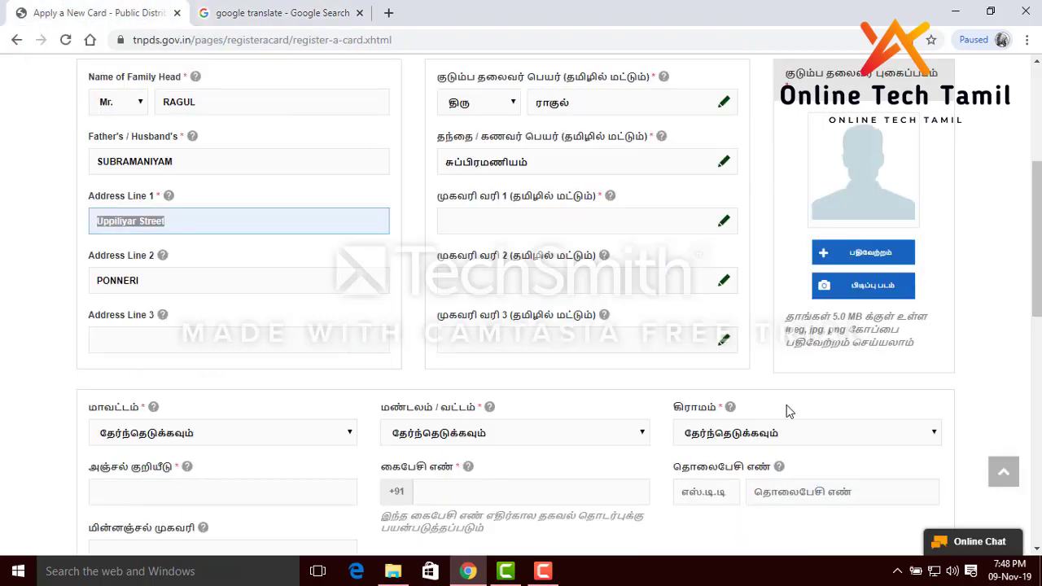
{"action": "left_click", "coordinate": [561, 222]}
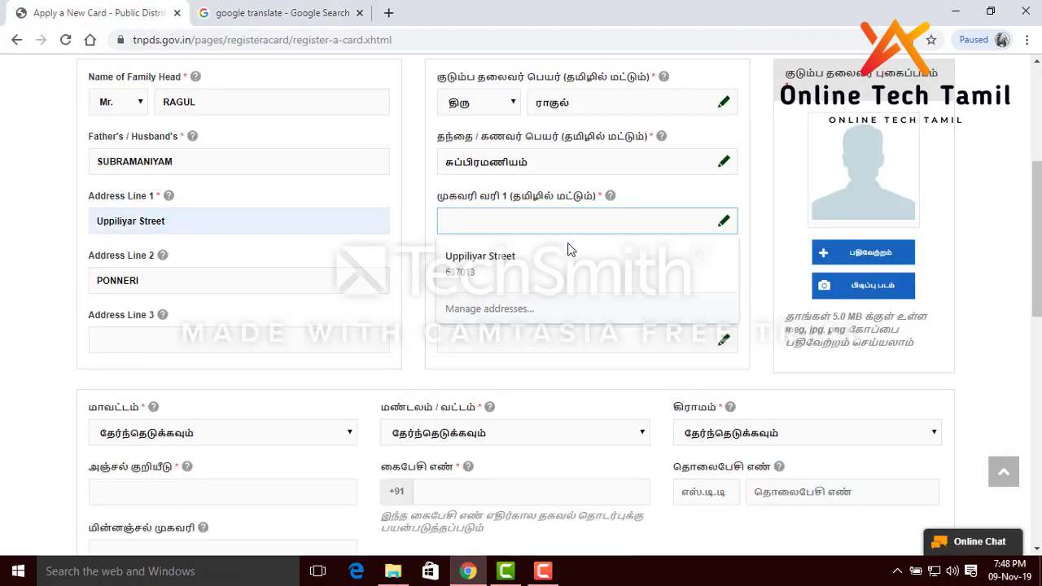
{"action": "key", "text": "ctrl+v"}
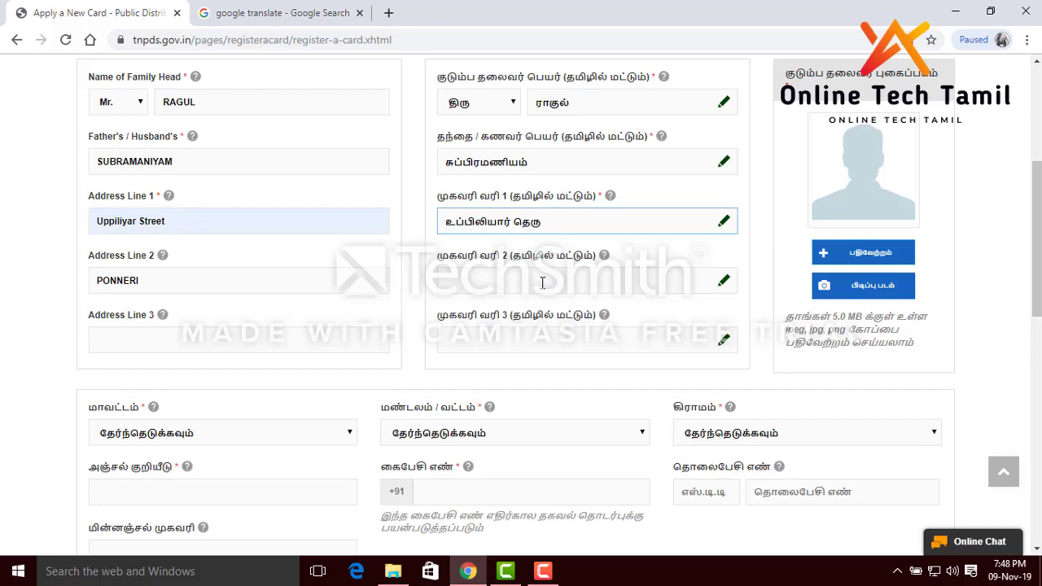
Translate the Address Line 2 town into Tamil and paste it into Tamil Address Line 2
{"action": "left_click", "coordinate": [157, 284]}
{"action": "double_click", "coordinate": [157, 284]}
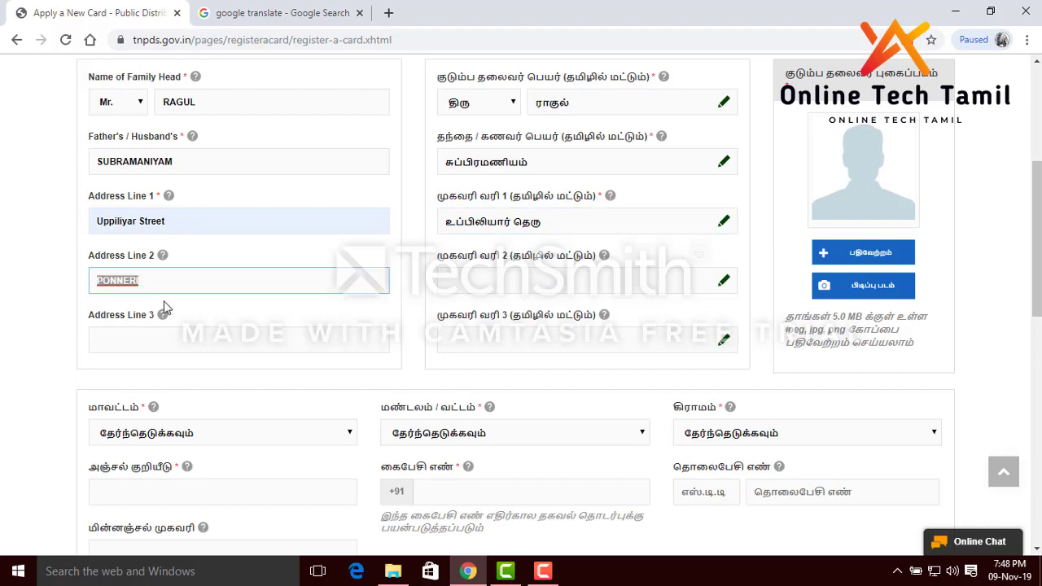
{"action": "left_click", "coordinate": [204, 9]}
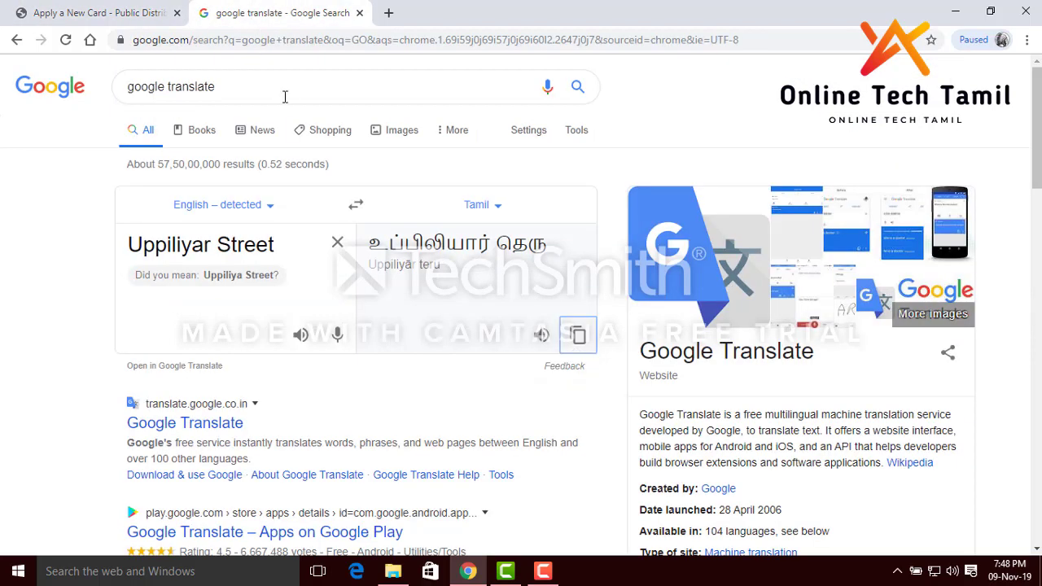
{"action": "left_click", "coordinate": [337, 242]}
{"action": "key", "text": "ctrl+v"}
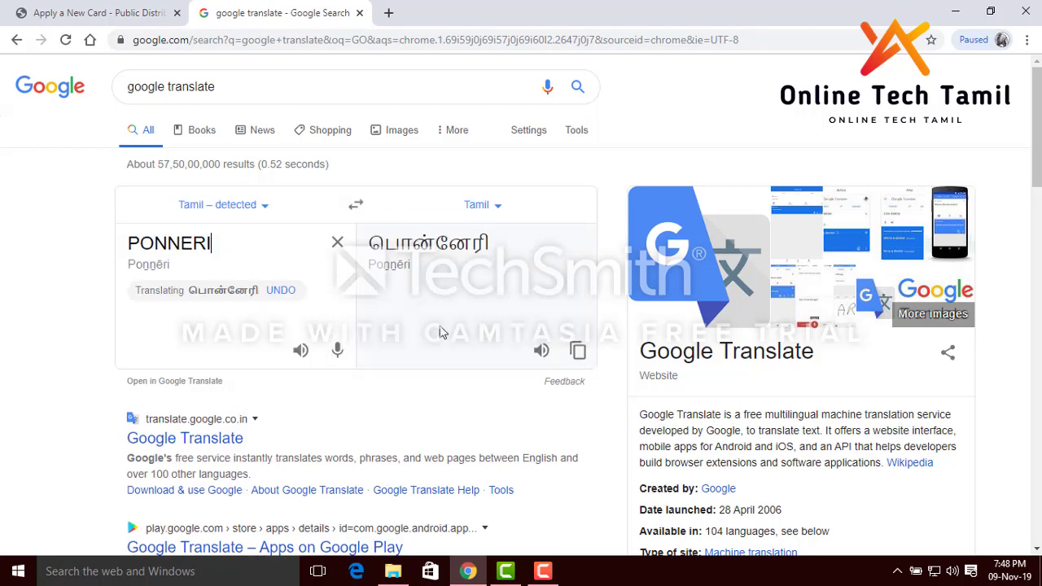
{"action": "left_click", "coordinate": [576, 352]}
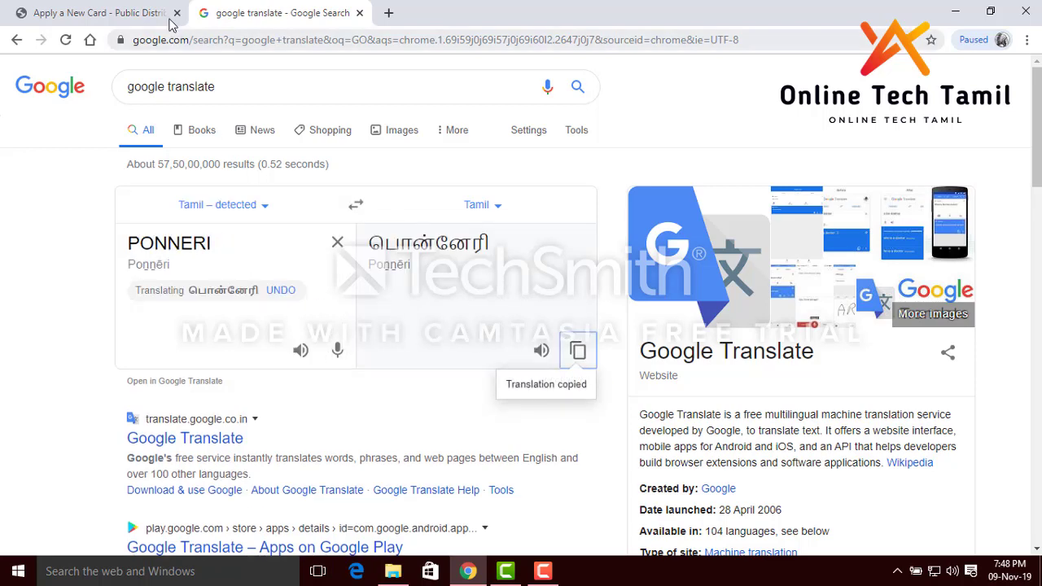
{"action": "left_click", "coordinate": [122, 7]}
{"action": "left_click", "coordinate": [528, 277]}
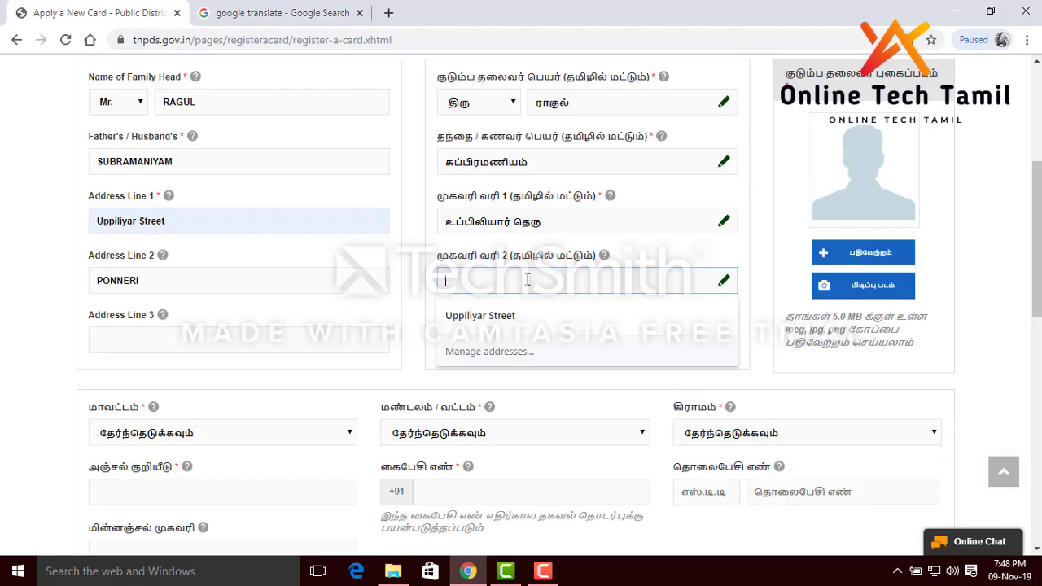
{"action": "key", "text": "ctrl+v"}
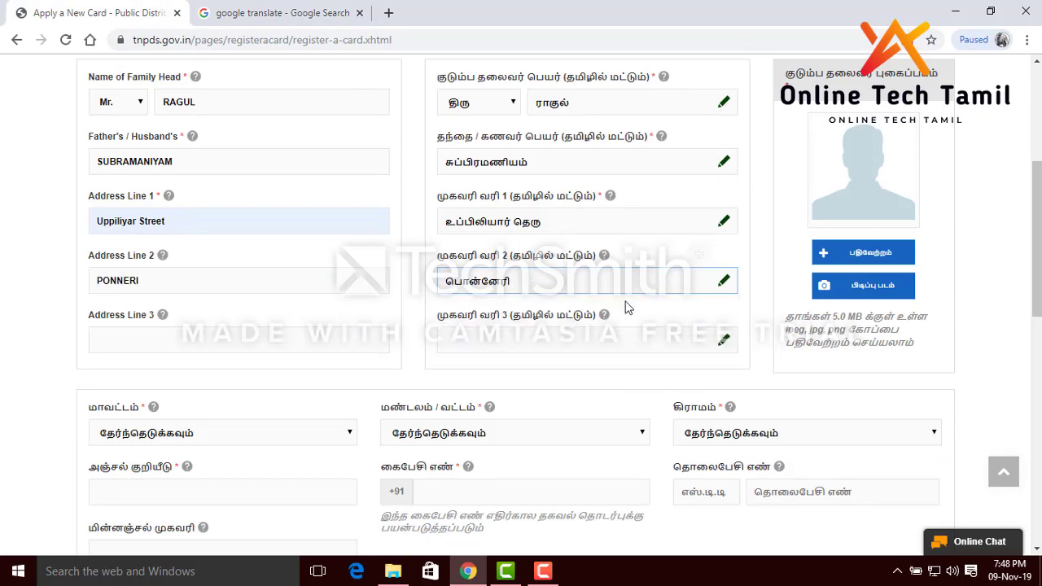
Scroll to the address section and select Namakkal as the district
{"action": "scroll", "coordinate": [524, 321], "scroll_direction": "down", "scroll_amount": 1}
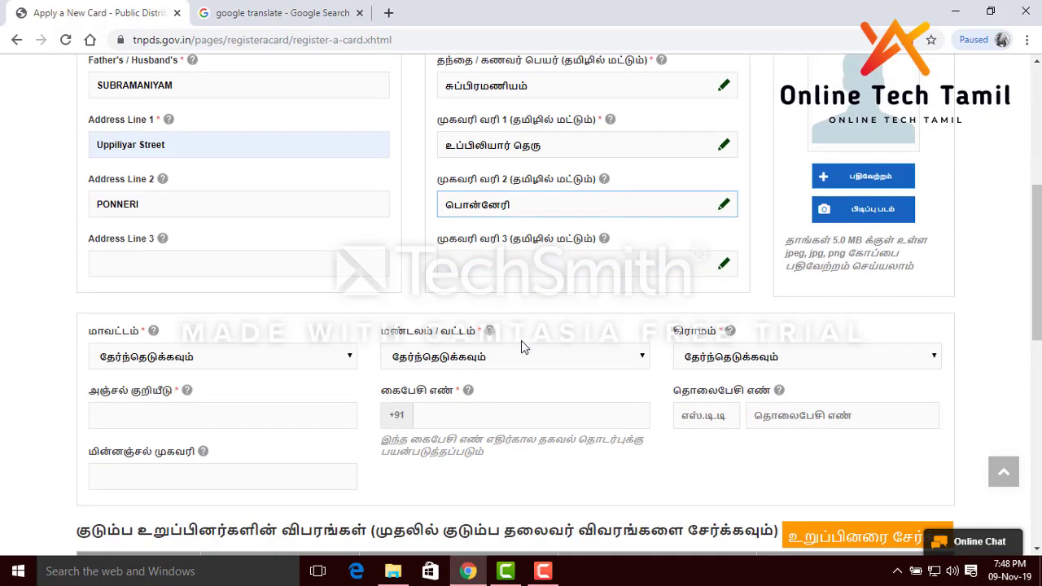
{"action": "scroll", "coordinate": [521, 353], "scroll_direction": "down", "scroll_amount": 1}
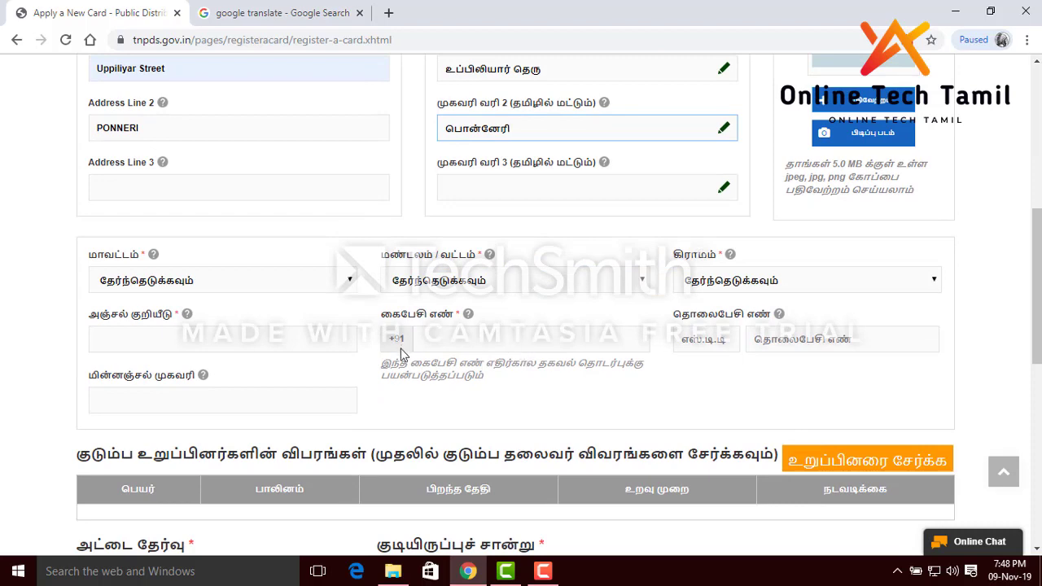
{"action": "scroll", "coordinate": [307, 249], "scroll_direction": "down", "scroll_amount": 2}
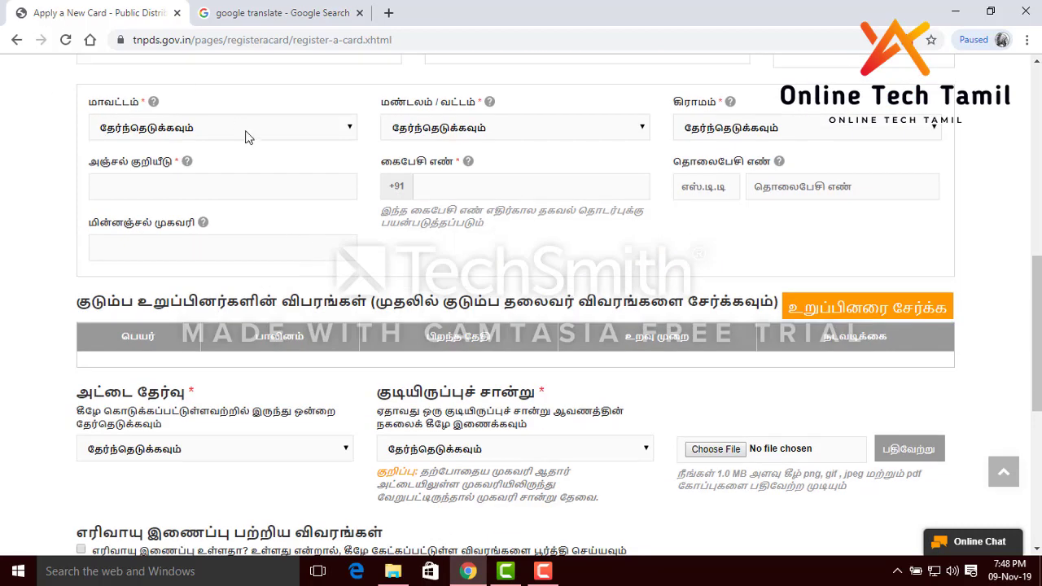
{"action": "left_click", "coordinate": [206, 132]}
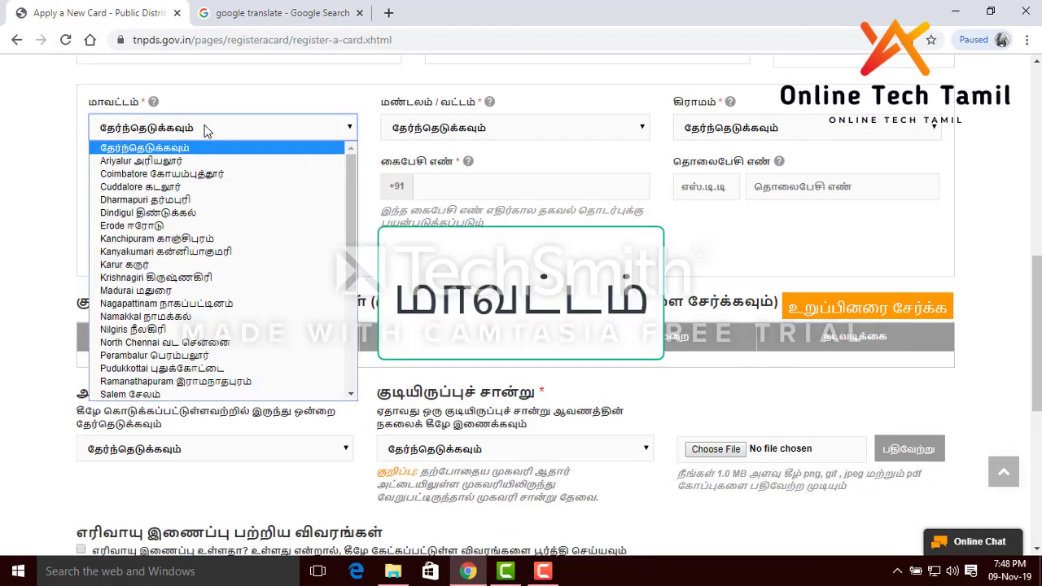
{"action": "scroll", "coordinate": [216, 213], "scroll_direction": "down", "scroll_amount": 4}
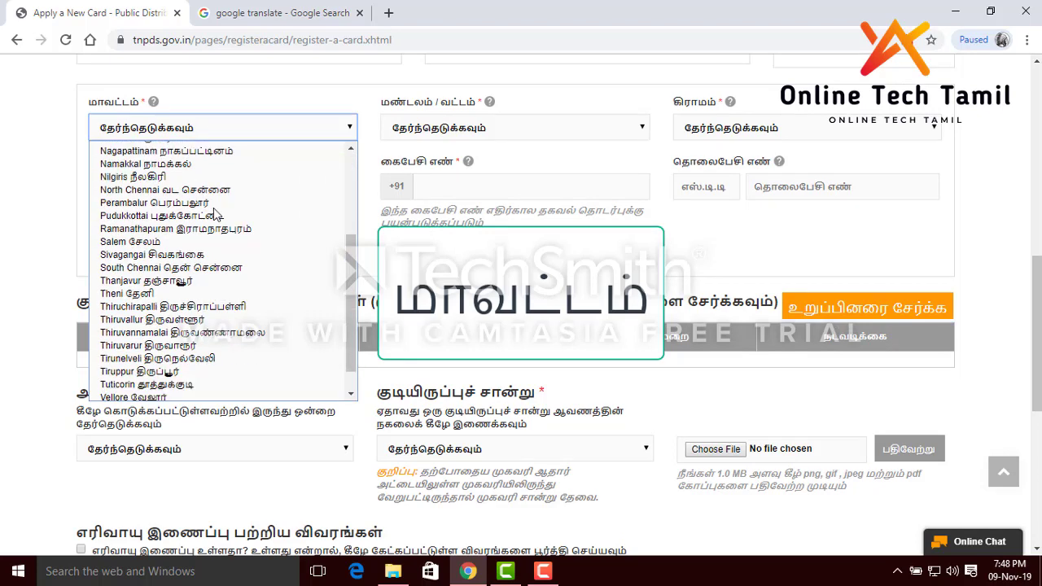
{"action": "left_click", "coordinate": [153, 163]}
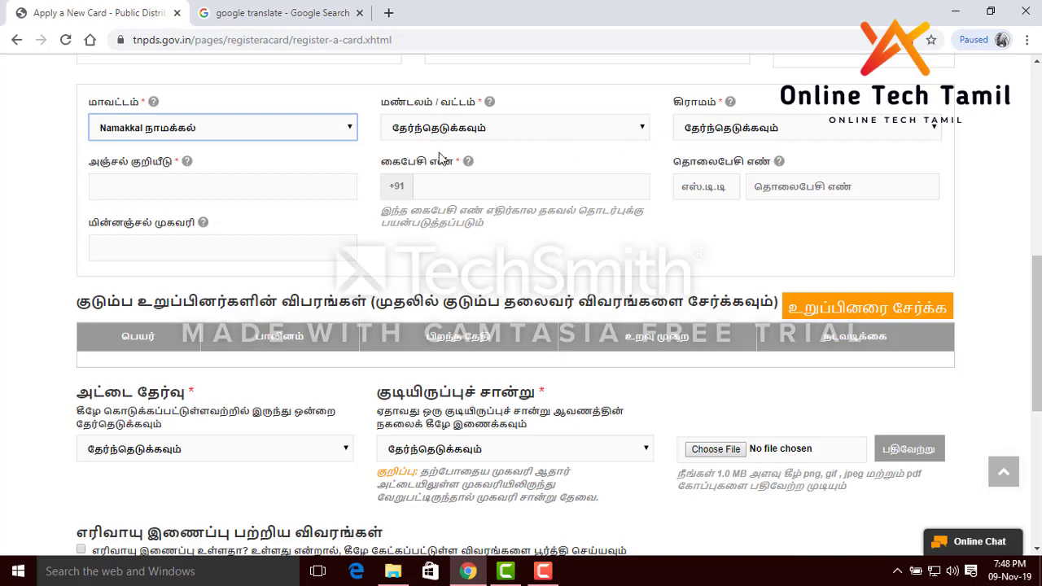
{"action": "left_click", "coordinate": [502, 128]}
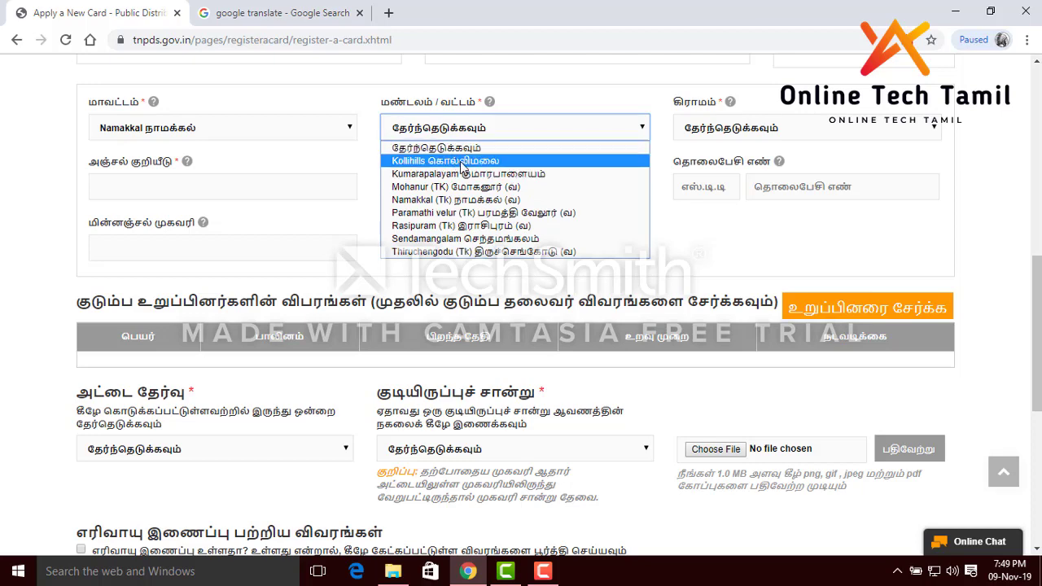
Select Thiruchengodu as the taluk and look through its village list without choosing one
{"action": "left_click", "coordinate": [504, 252]}
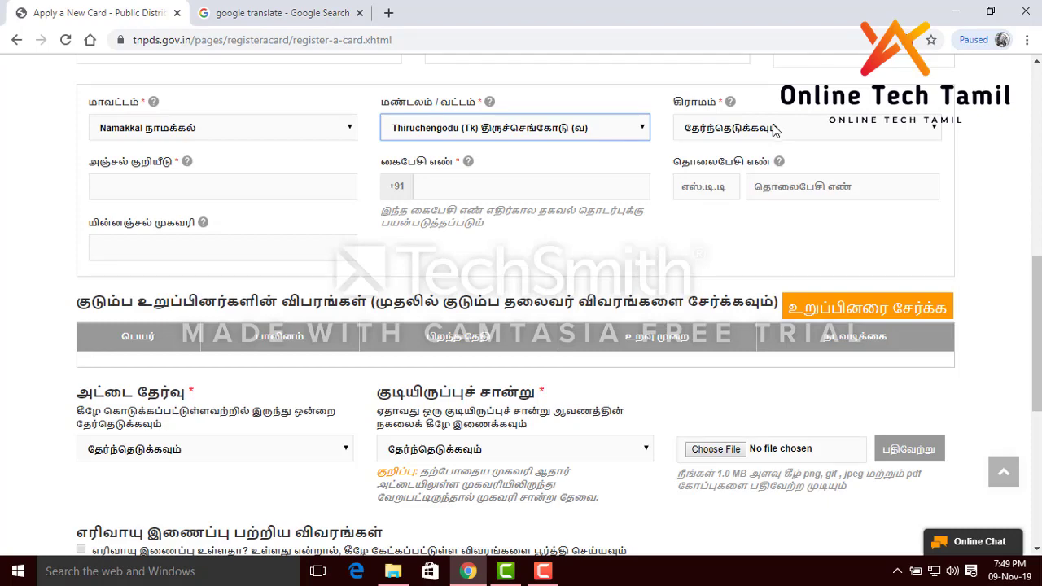
{"action": "left_click", "coordinate": [775, 130]}
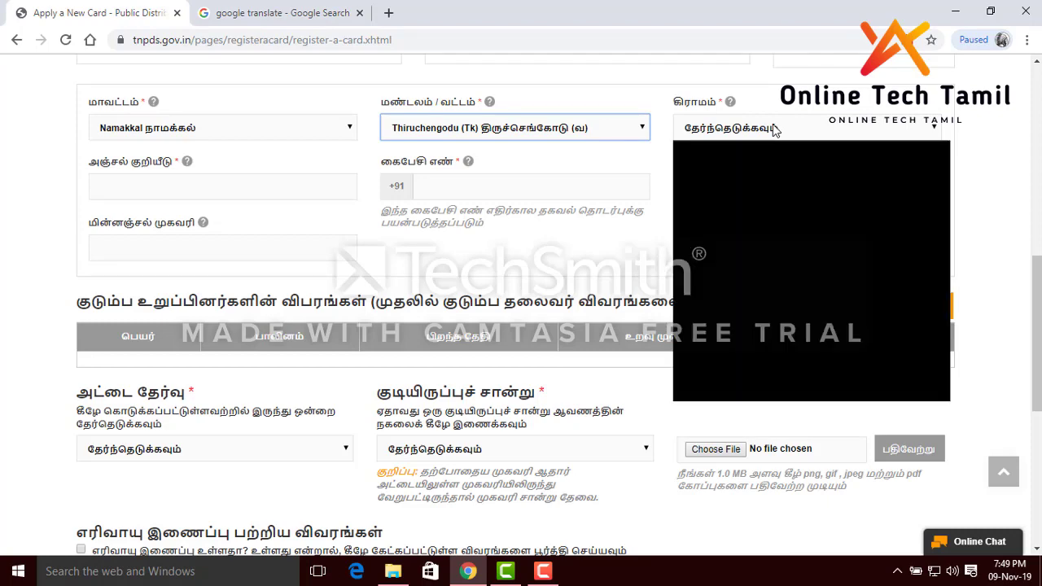
{"action": "scroll", "coordinate": [791, 186], "scroll_direction": "down", "scroll_amount": 10}
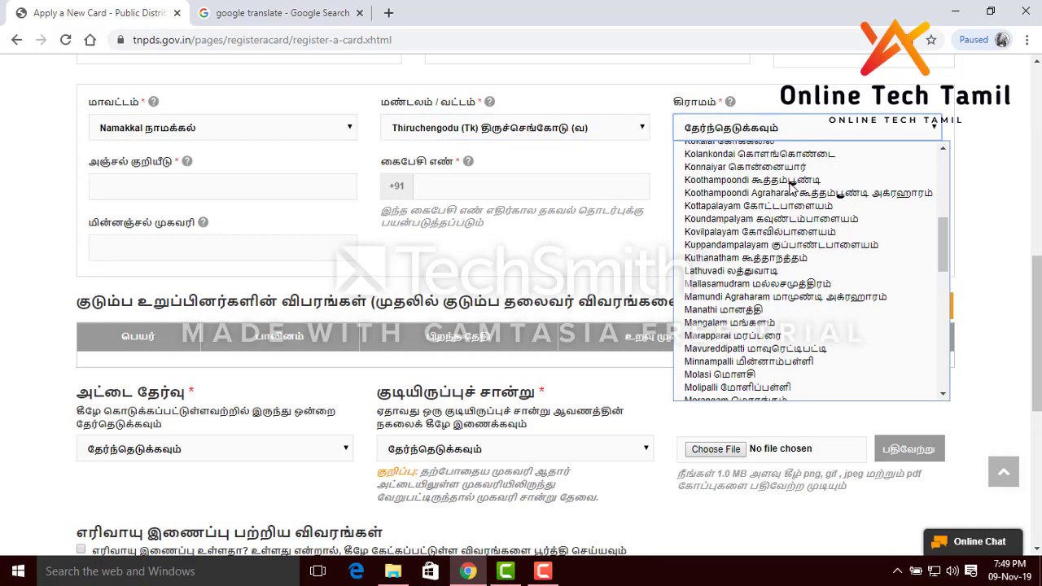
{"action": "scroll", "coordinate": [792, 186], "scroll_direction": "down", "scroll_amount": 4}
{"action": "scroll", "coordinate": [790, 187], "scroll_direction": "down", "scroll_amount": 4}
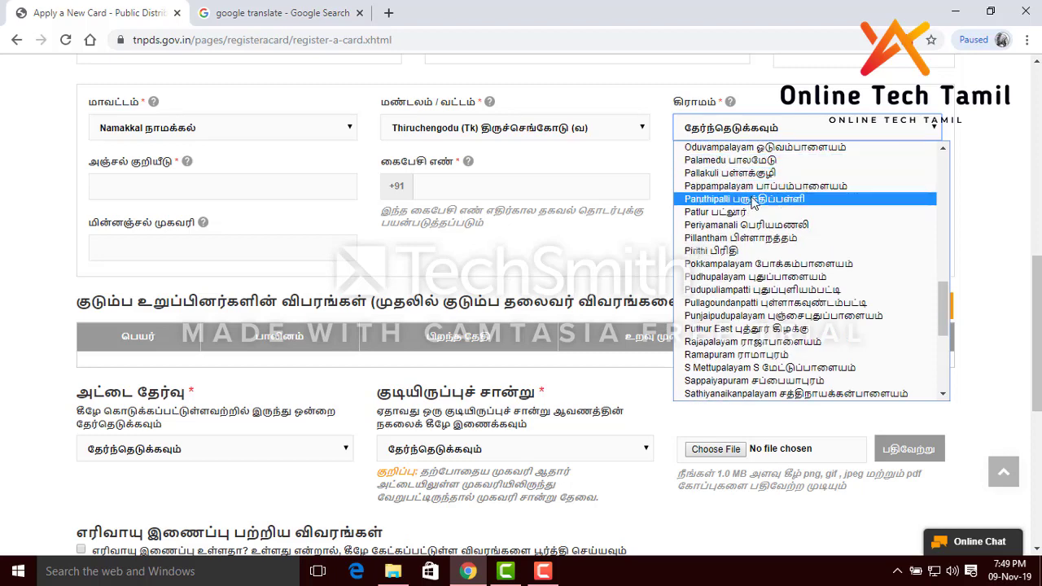
{"action": "scroll", "coordinate": [754, 196], "scroll_direction": "down", "scroll_amount": 4}
{"action": "scroll", "coordinate": [754, 195], "scroll_direction": "down", "scroll_amount": 2}
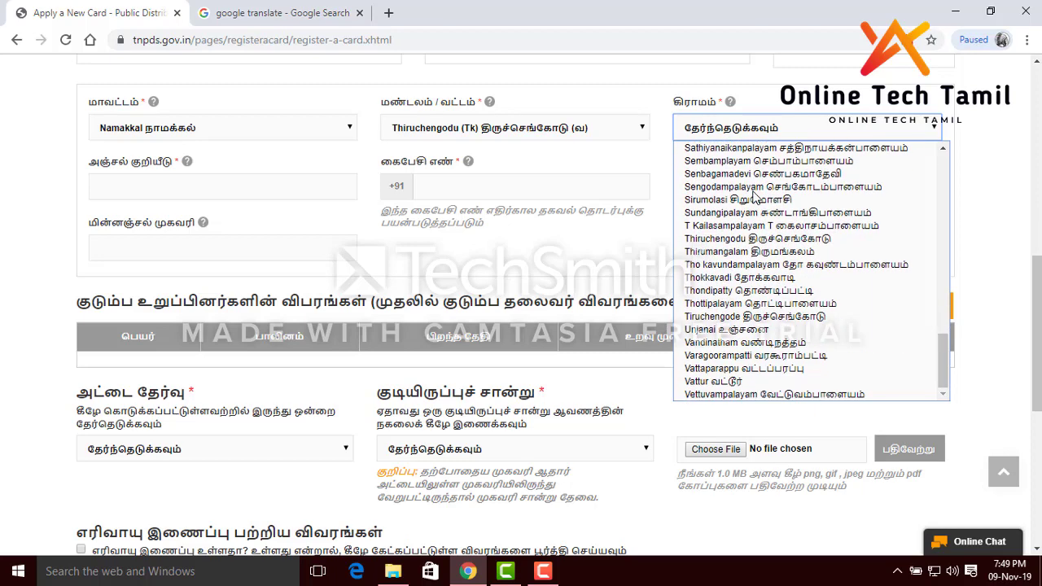
{"action": "scroll", "coordinate": [756, 197], "scroll_direction": "up", "scroll_amount": 4}
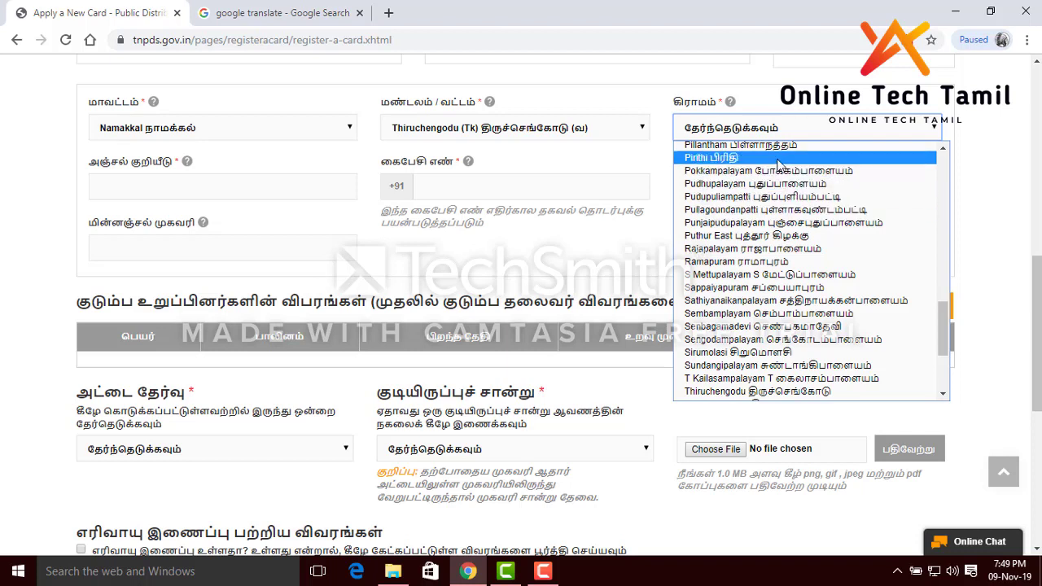
{"action": "scroll", "coordinate": [779, 165], "scroll_direction": "up", "scroll_amount": 4}
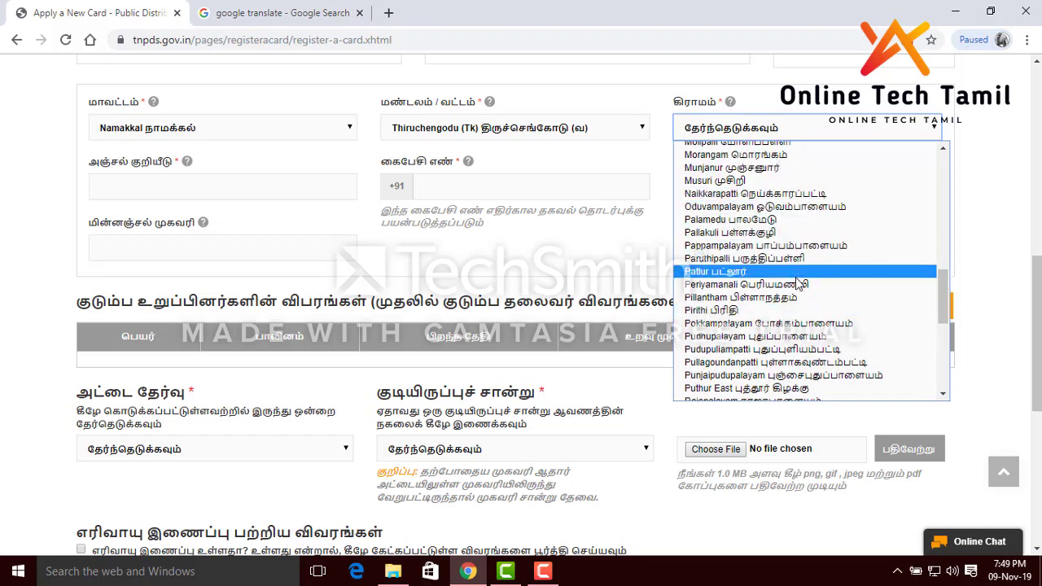
{"action": "scroll", "coordinate": [802, 285], "scroll_direction": "down", "scroll_amount": 8}
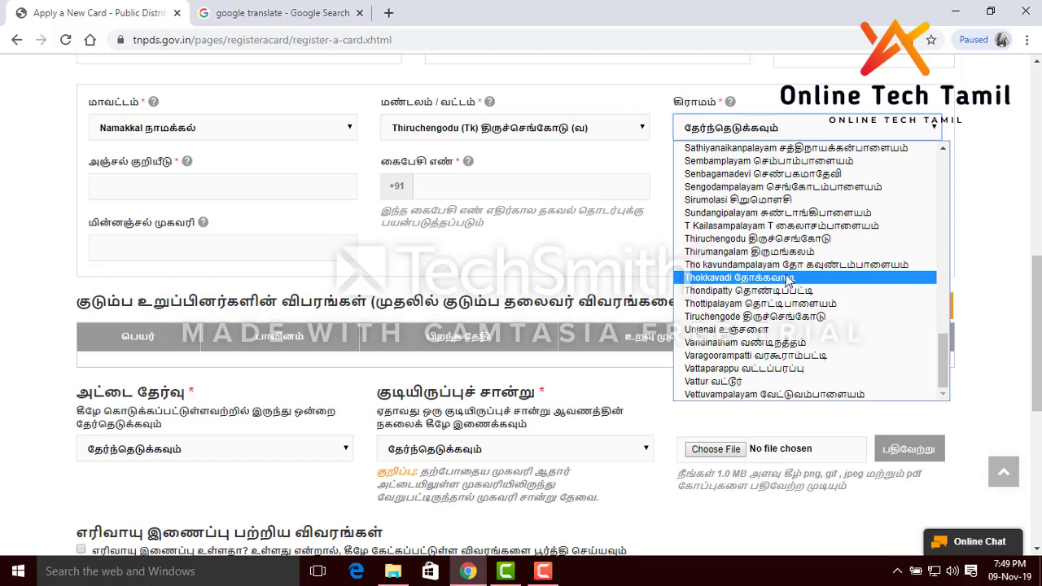
{"action": "scroll", "coordinate": [788, 281], "scroll_direction": "up", "scroll_amount": 4}
{"action": "scroll", "coordinate": [788, 281], "scroll_direction": "up", "scroll_amount": 4}
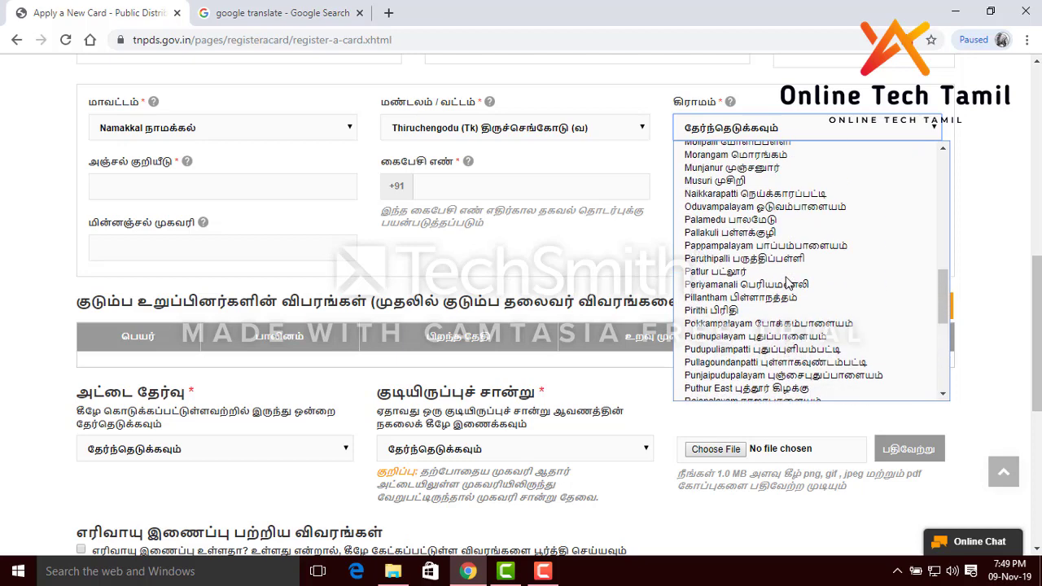
{"action": "scroll", "coordinate": [788, 281], "scroll_direction": "up", "scroll_amount": 4}
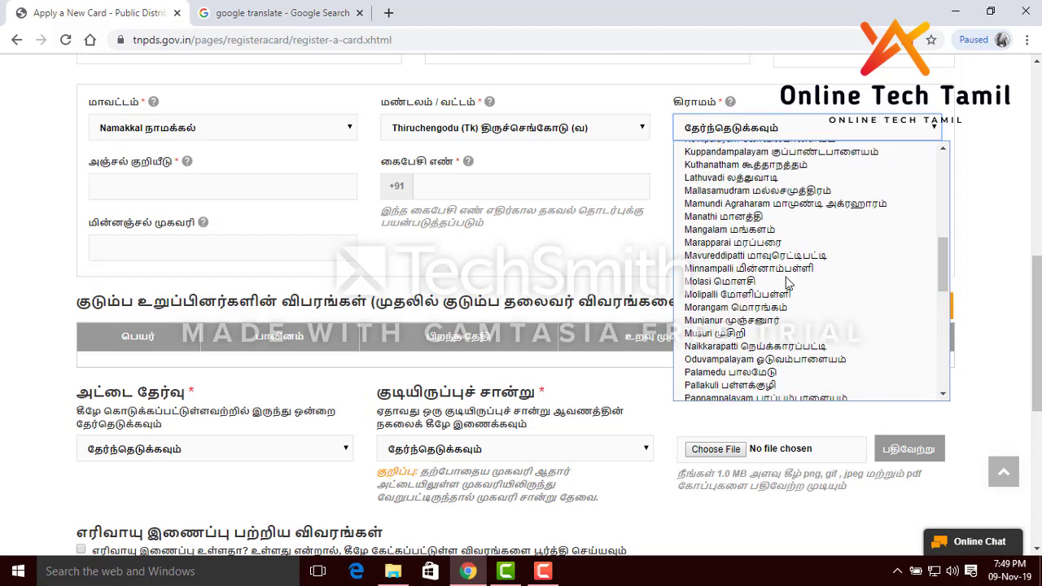
{"action": "scroll", "coordinate": [788, 281], "scroll_direction": "down", "scroll_amount": 4}
{"action": "scroll", "coordinate": [785, 281], "scroll_direction": "down", "scroll_amount": 4}
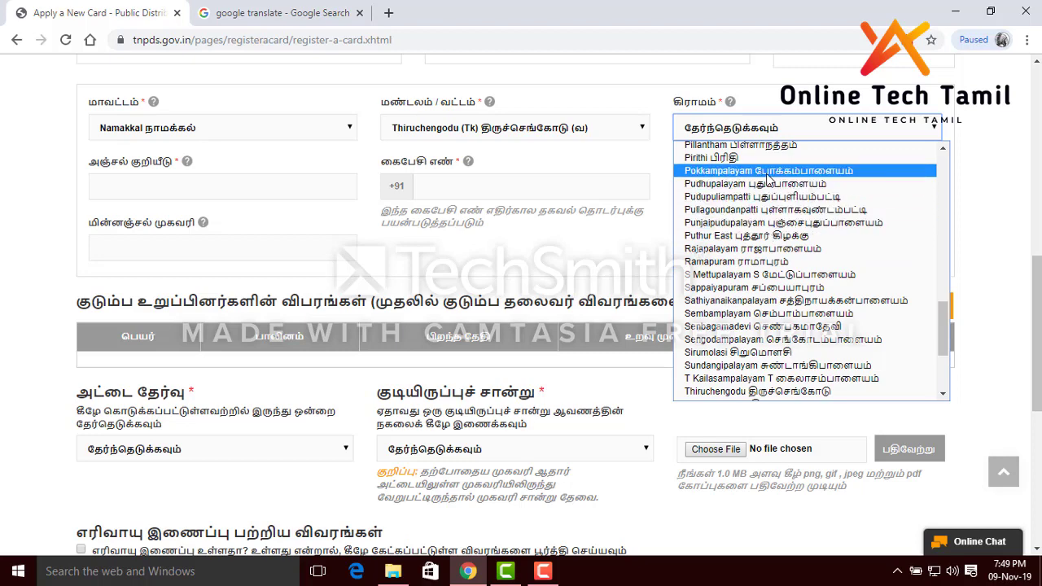
{"action": "scroll", "coordinate": [768, 179], "scroll_direction": "up", "scroll_amount": 9}
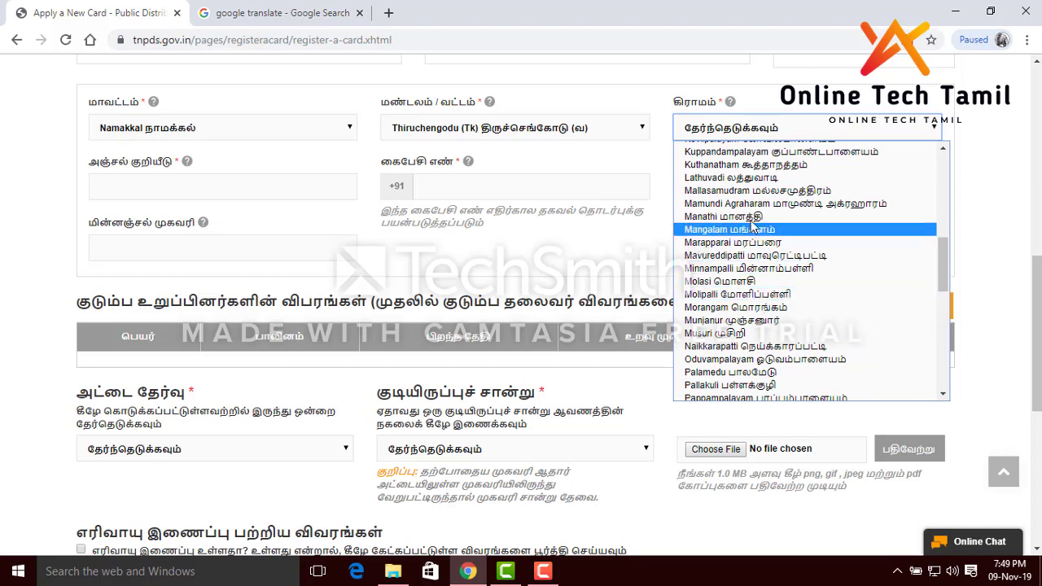
{"action": "scroll", "coordinate": [753, 228], "scroll_direction": "up", "scroll_amount": 3}
{"action": "scroll", "coordinate": [733, 223], "scroll_direction": "up", "scroll_amount": 4}
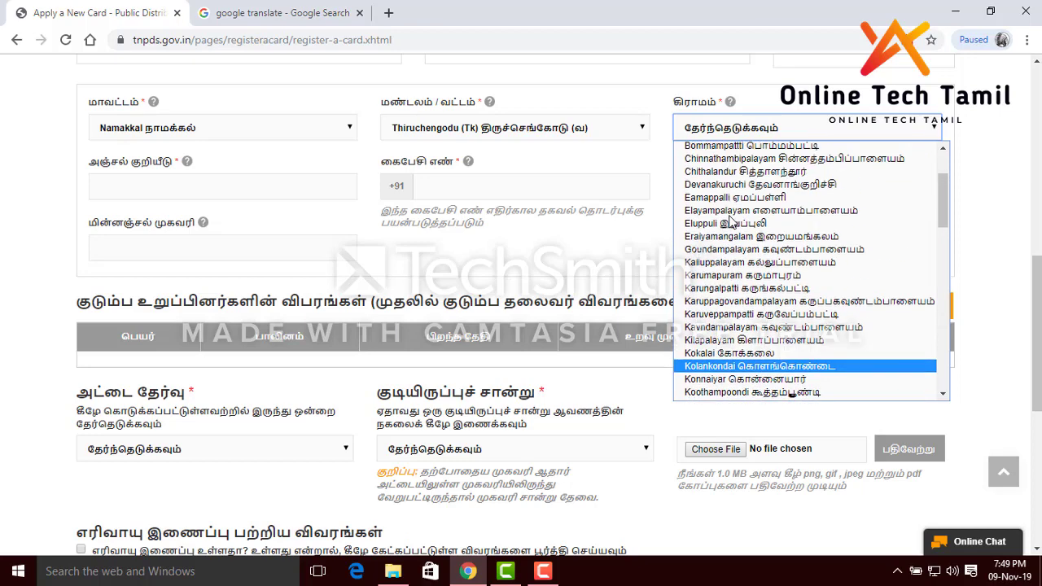
{"action": "scroll", "coordinate": [732, 223], "scroll_direction": "down", "scroll_amount": 4}
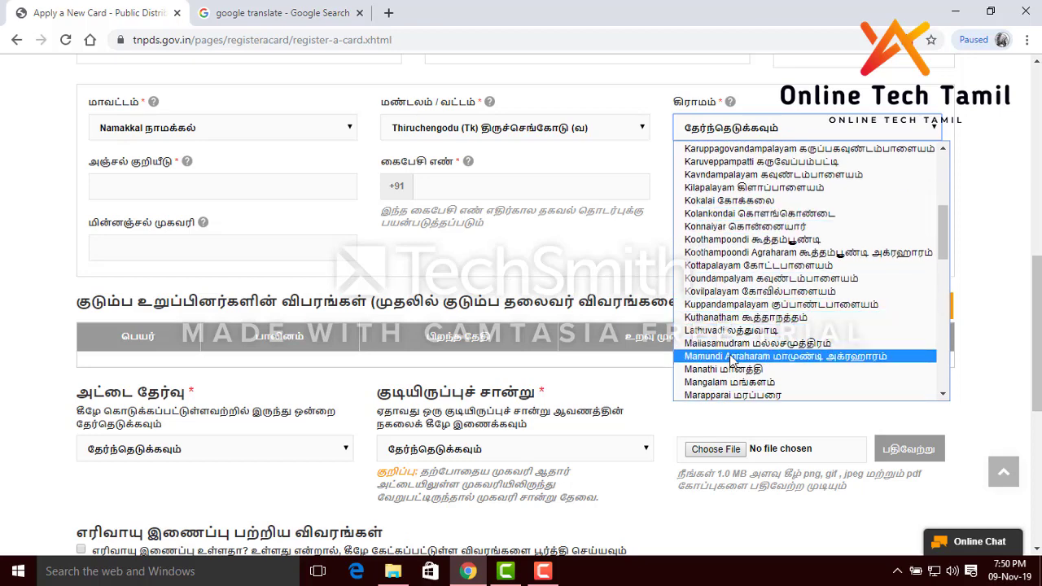
{"action": "scroll", "coordinate": [732, 350], "scroll_direction": "down", "scroll_amount": 4}
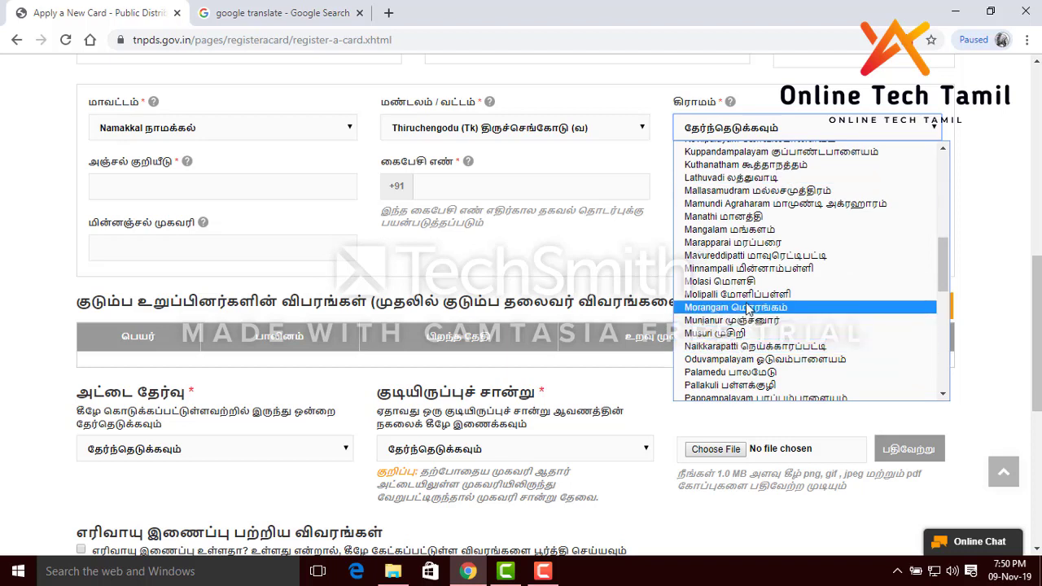
{"action": "left_click", "coordinate": [517, 130]}
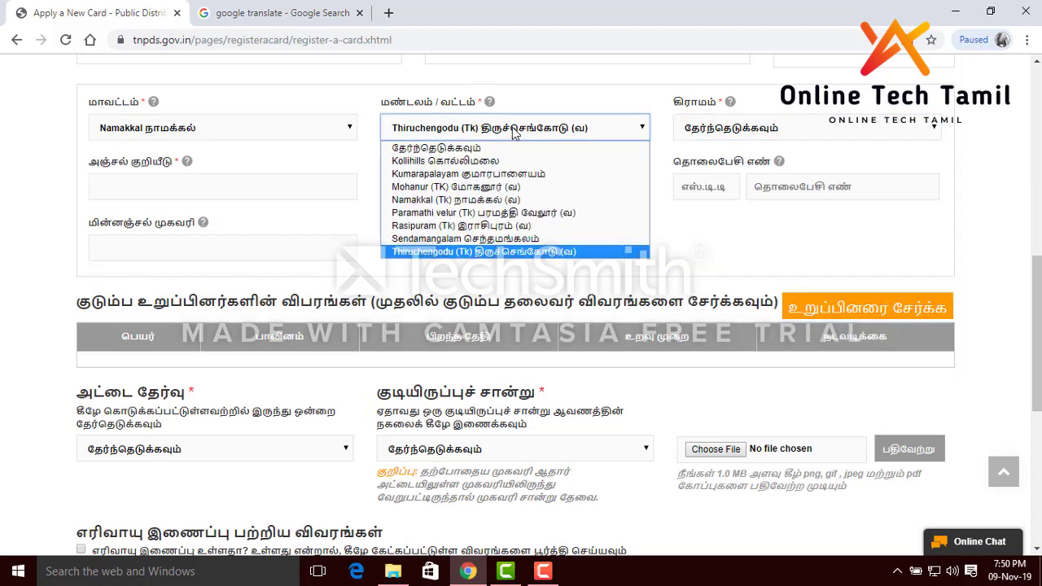
Change the taluk to Sendamangalam and choose Ponneri as the village
{"action": "left_click", "coordinate": [512, 237]}
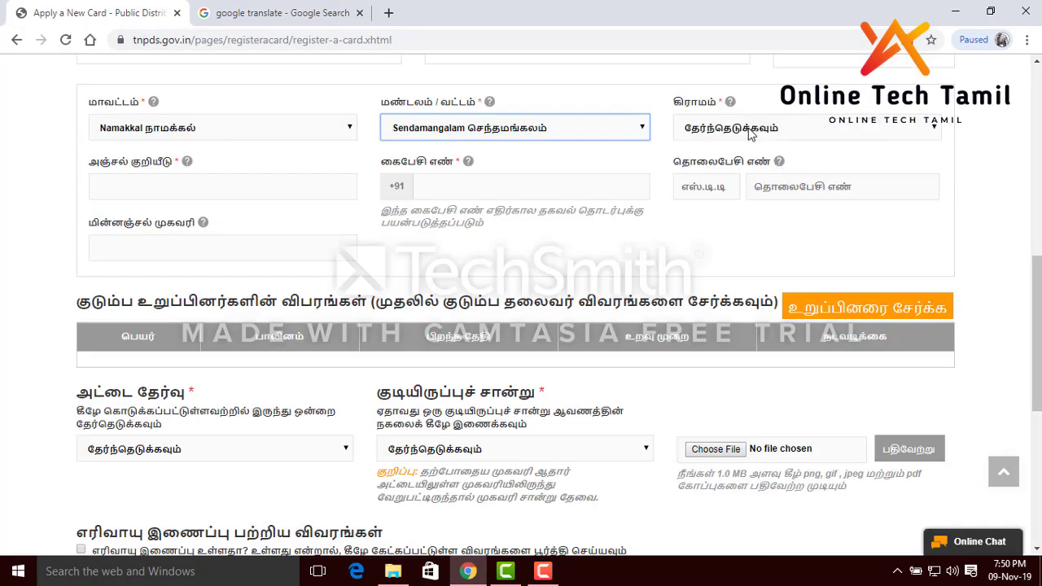
{"action": "left_click", "coordinate": [750, 134]}
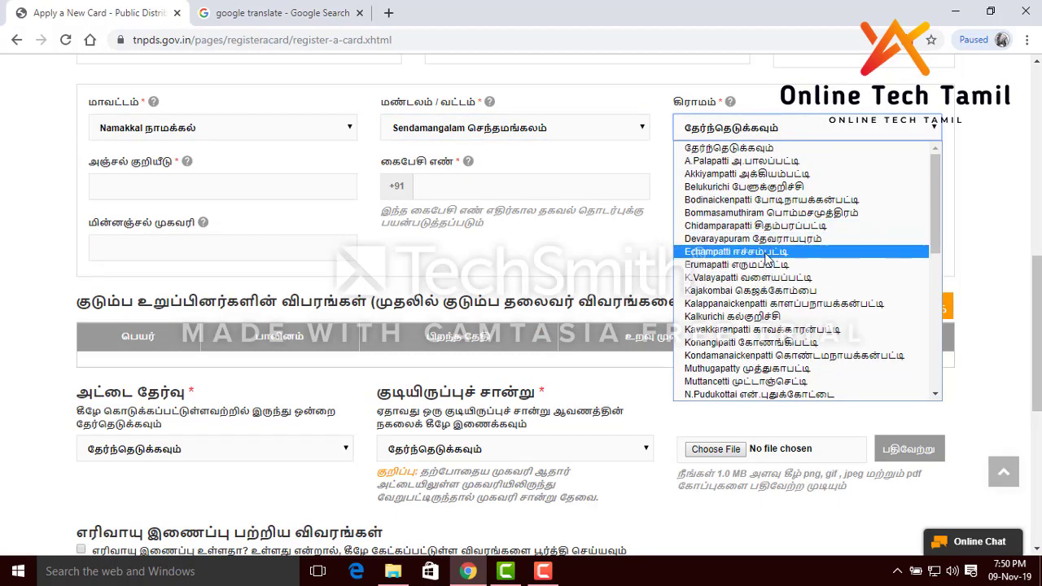
{"action": "scroll", "coordinate": [765, 259], "scroll_direction": "down", "scroll_amount": 5}
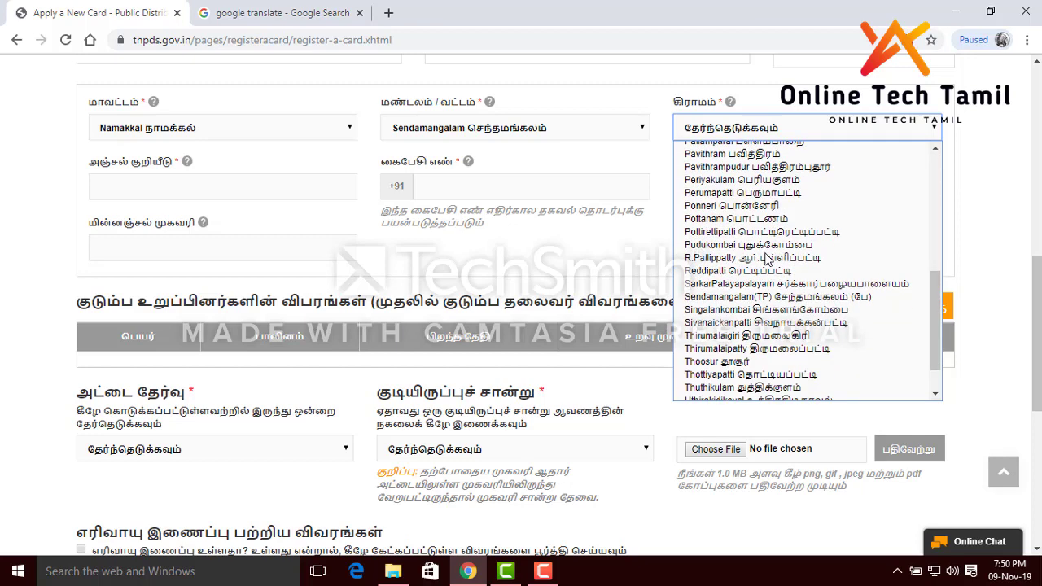
{"action": "left_click", "coordinate": [759, 206]}
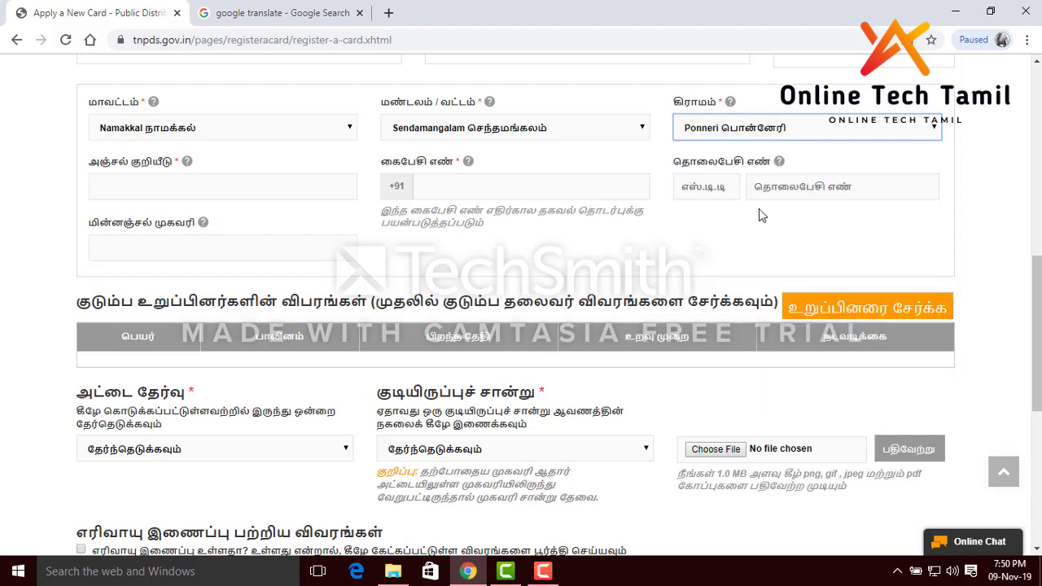
{"action": "left_click", "coordinate": [224, 186]}
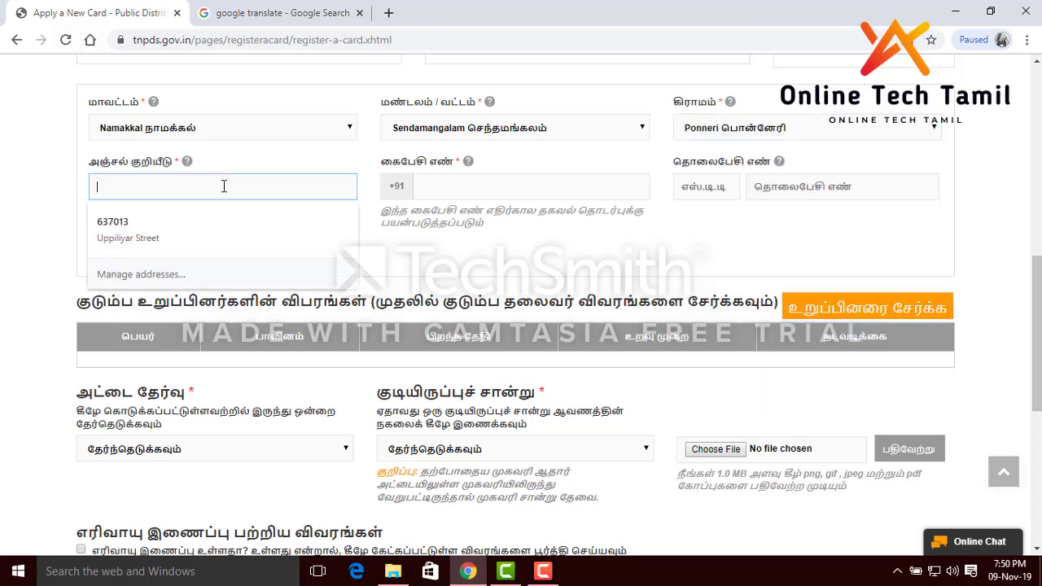
Fill the PIN code from the autofill suggestion and enter the mobile number, leaving landline and e-mail empty
{"action": "left_click", "coordinate": [203, 225]}
{"action": "left_click", "coordinate": [480, 188]}
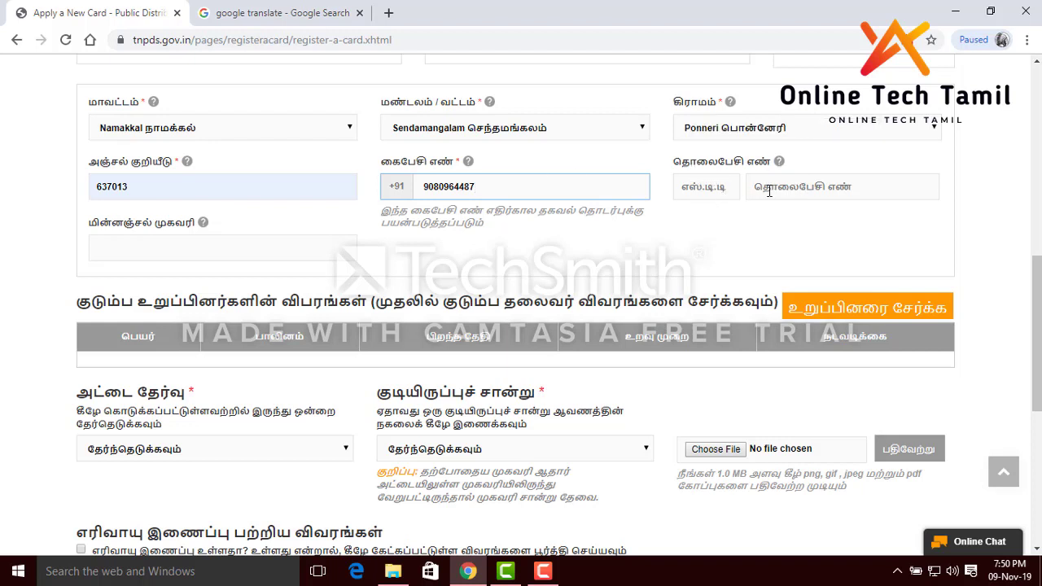
{"action": "left_click", "coordinate": [794, 192]}
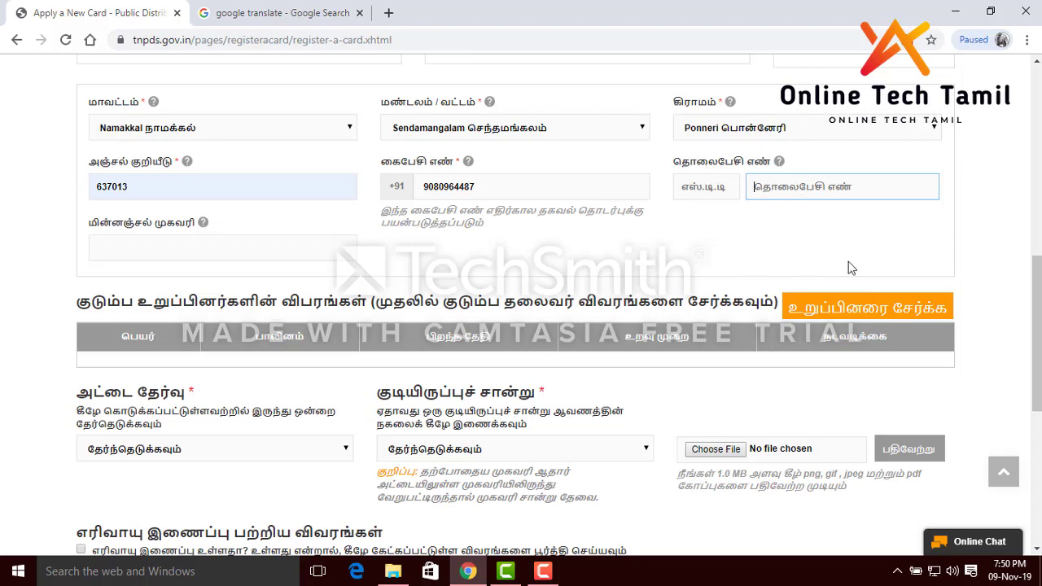
{"action": "scroll", "coordinate": [459, 224], "scroll_direction": "down", "scroll_amount": 1}
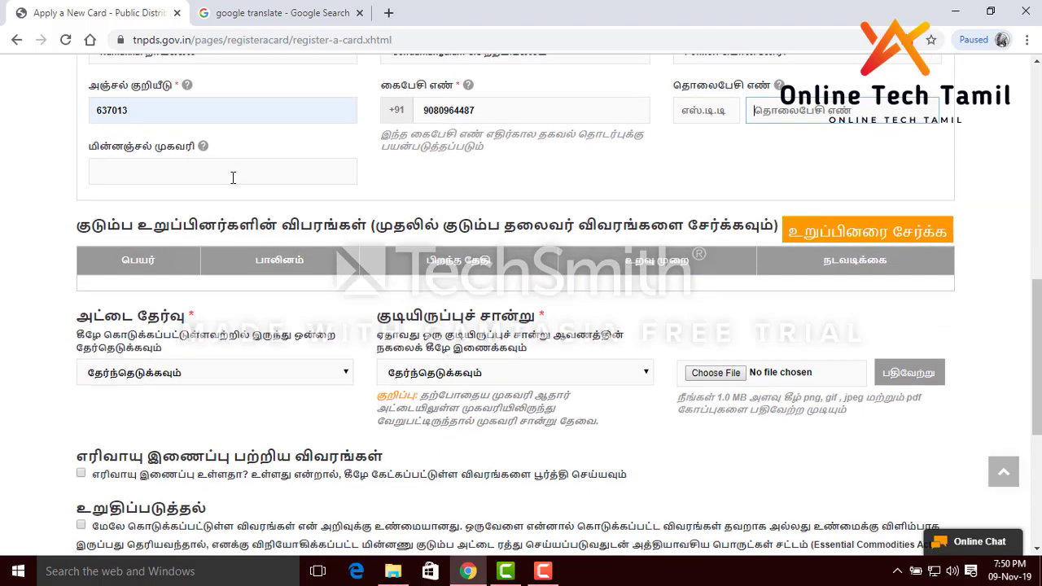
{"action": "left_click", "coordinate": [233, 177]}
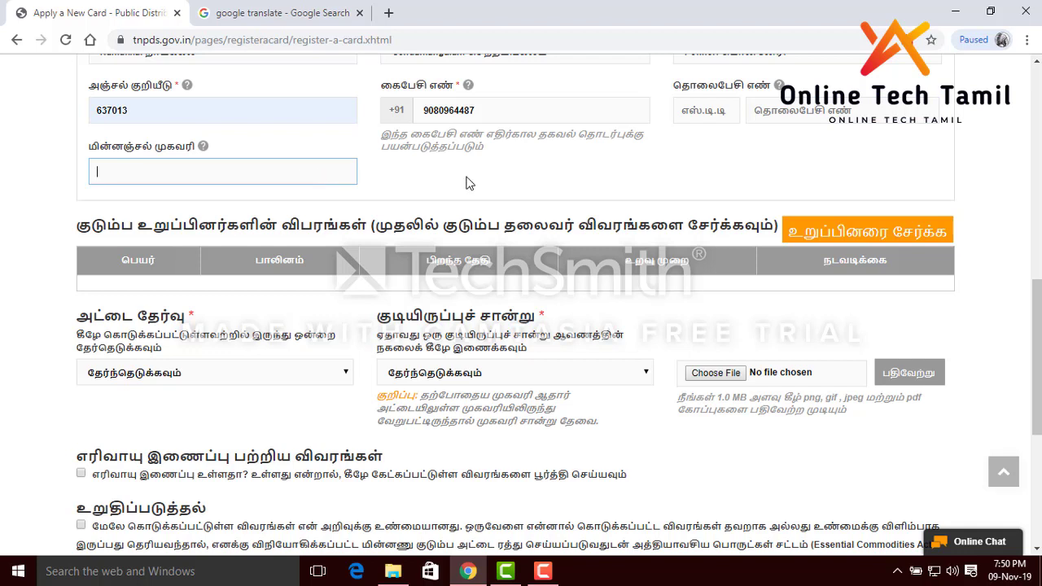
{"action": "scroll", "coordinate": [466, 176], "scroll_direction": "down", "scroll_amount": 1}
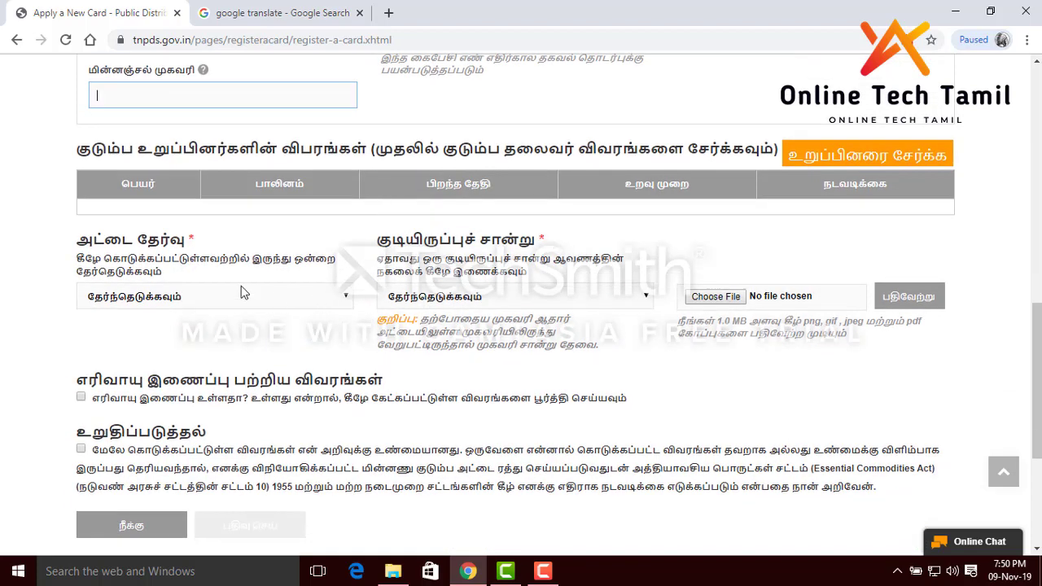
{"action": "scroll", "coordinate": [241, 291], "scroll_direction": "down", "scroll_amount": 1}
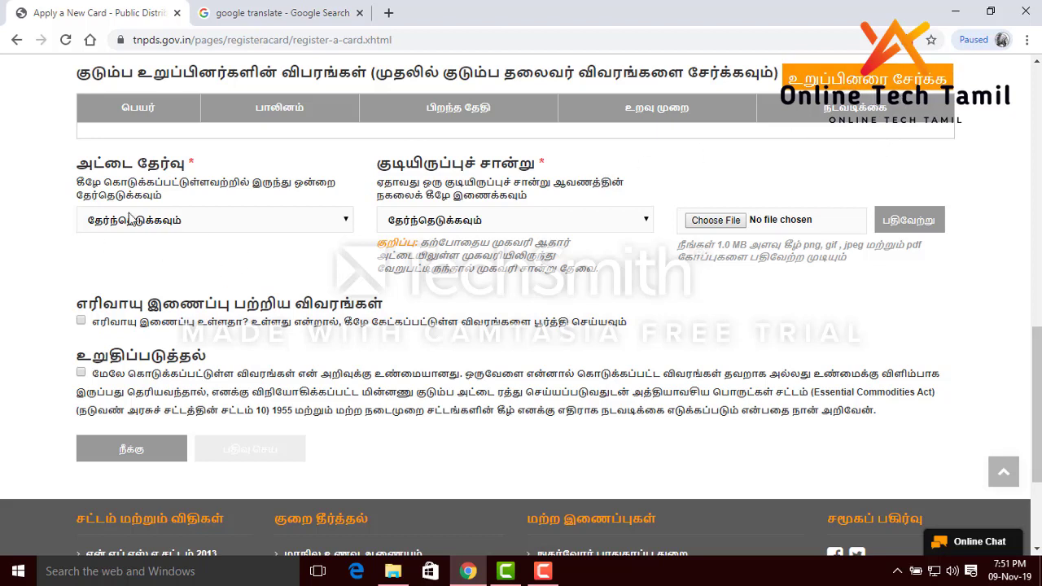
Choose Sugar Card as card type and ஆதார் அட்டை as residence proof, then bring up the file picker
{"action": "left_click", "coordinate": [170, 222]}
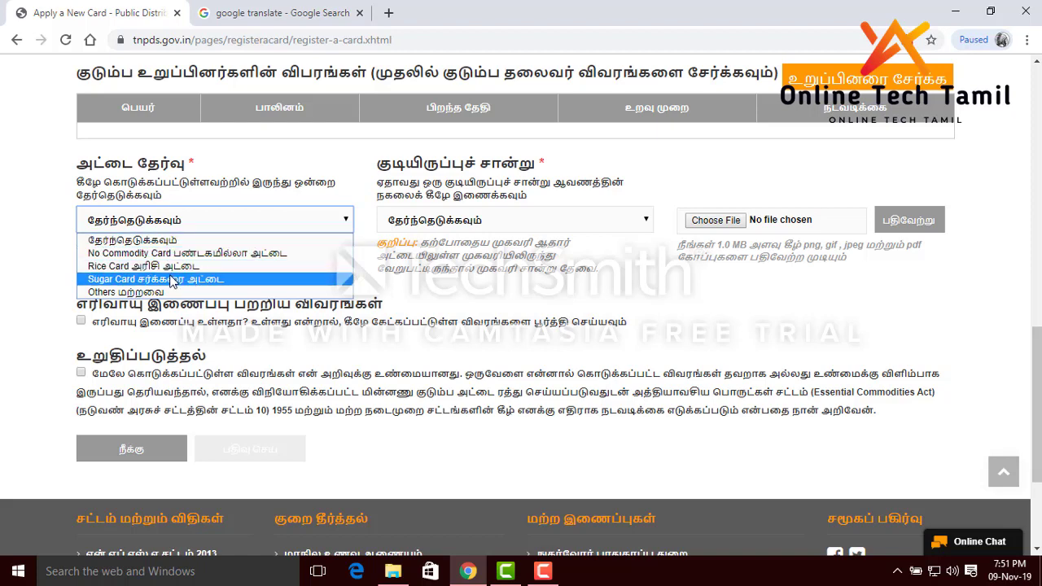
{"action": "left_click", "coordinate": [171, 279]}
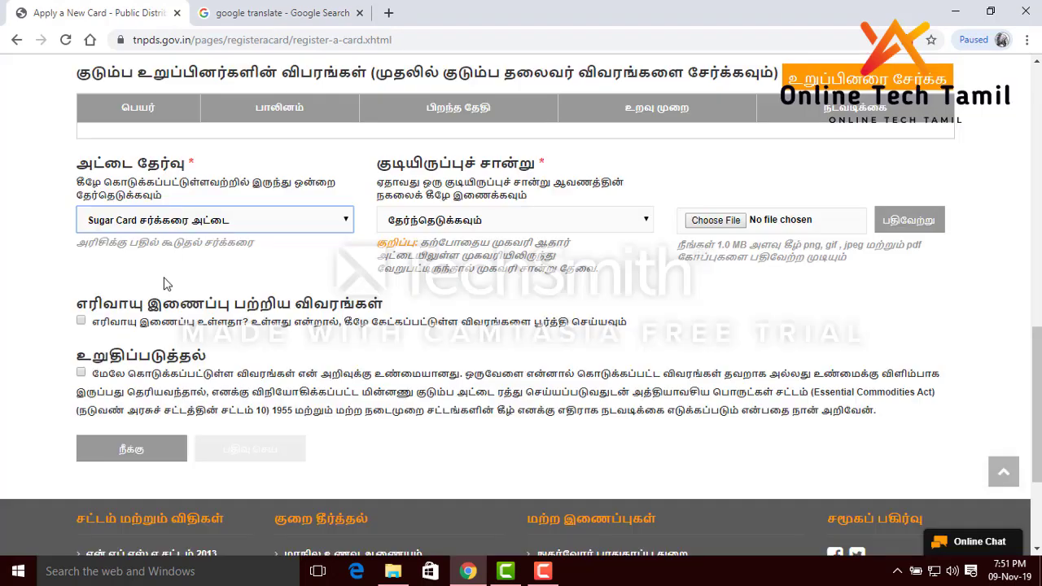
{"action": "left_click", "coordinate": [582, 219]}
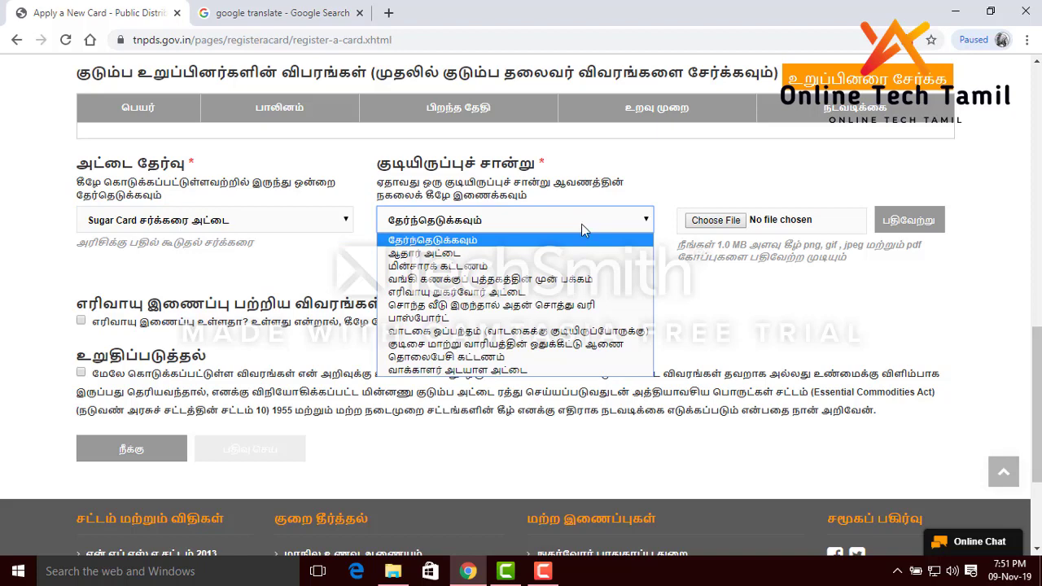
{"action": "left_click", "coordinate": [486, 259]}
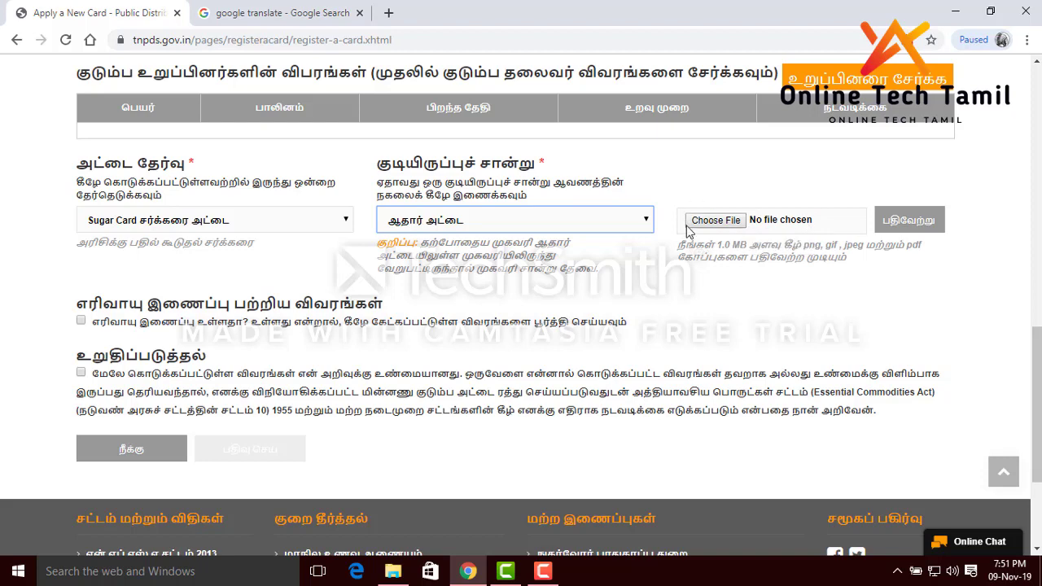
{"action": "left_click", "coordinate": [714, 229]}
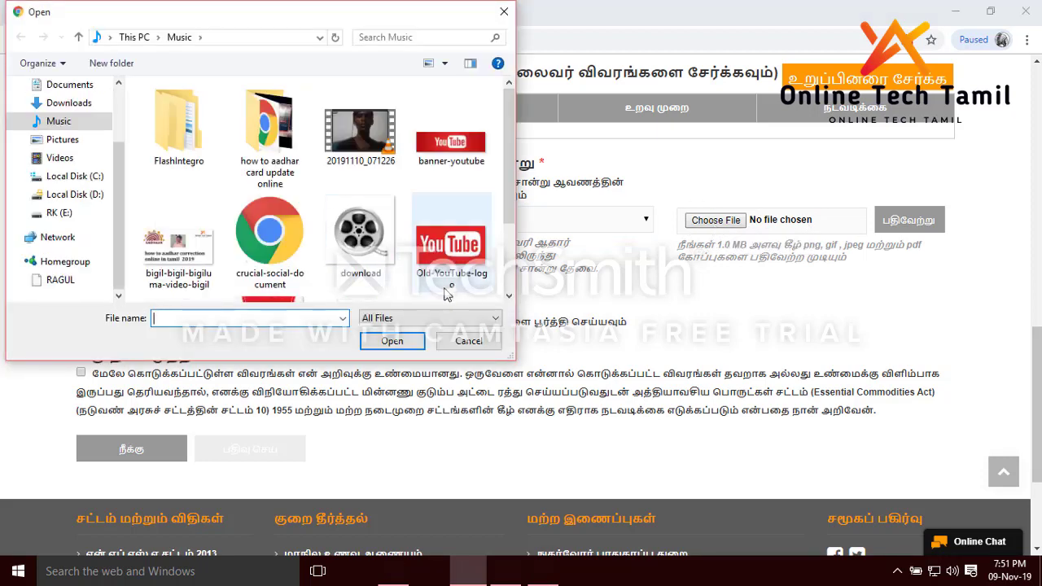
Cancel the file picker without attaching a file and tick the gas connection checkbox
{"action": "left_click", "coordinate": [467, 340]}
{"action": "scroll", "coordinate": [765, 307], "scroll_direction": "down", "scroll_amount": 2}
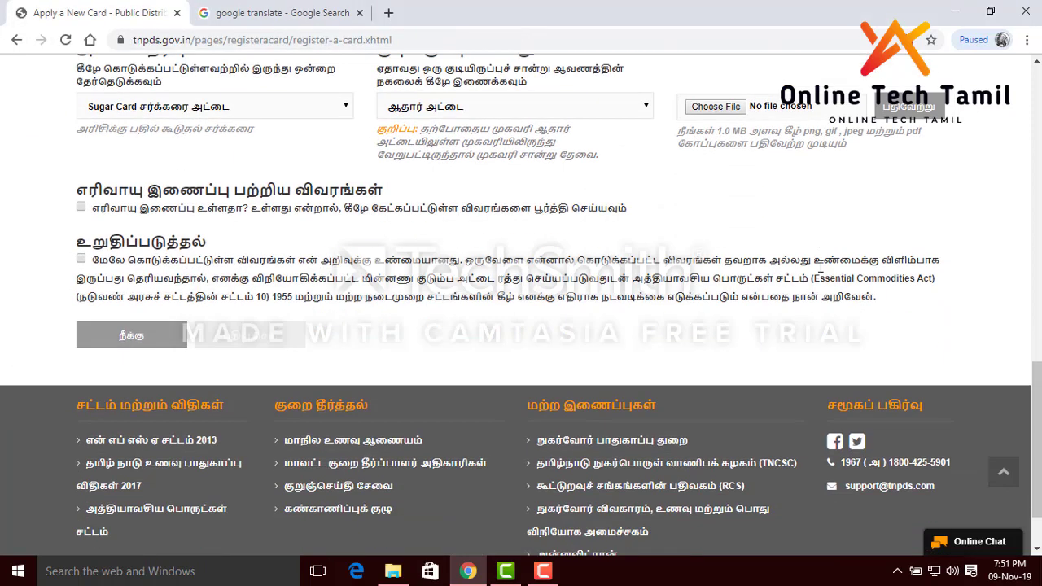
{"action": "scroll", "coordinate": [821, 269], "scroll_direction": "down", "scroll_amount": 1}
{"action": "scroll", "coordinate": [395, 273], "scroll_direction": "down", "scroll_amount": 1}
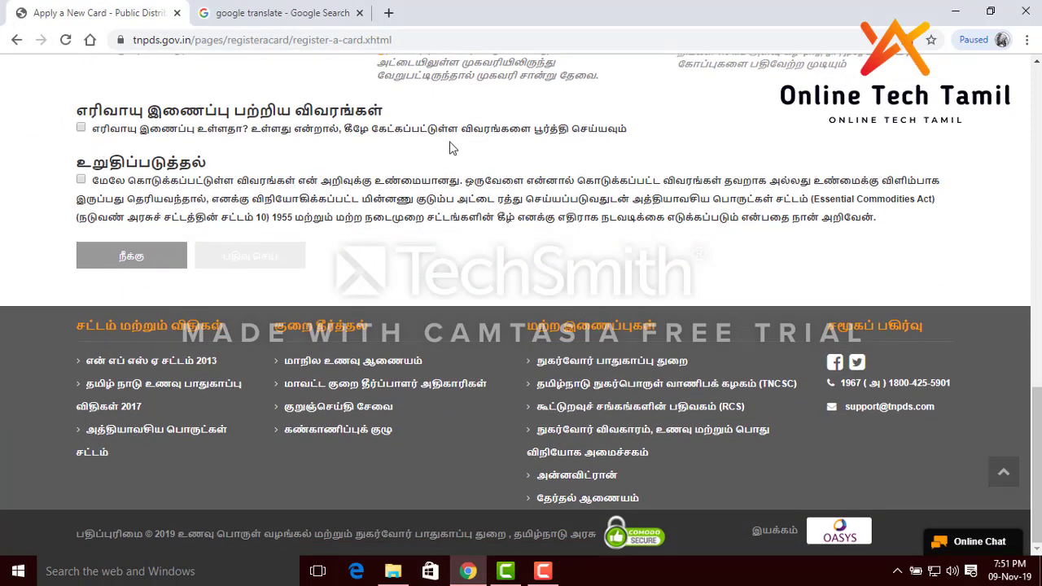
{"action": "left_click", "coordinate": [81, 127]}
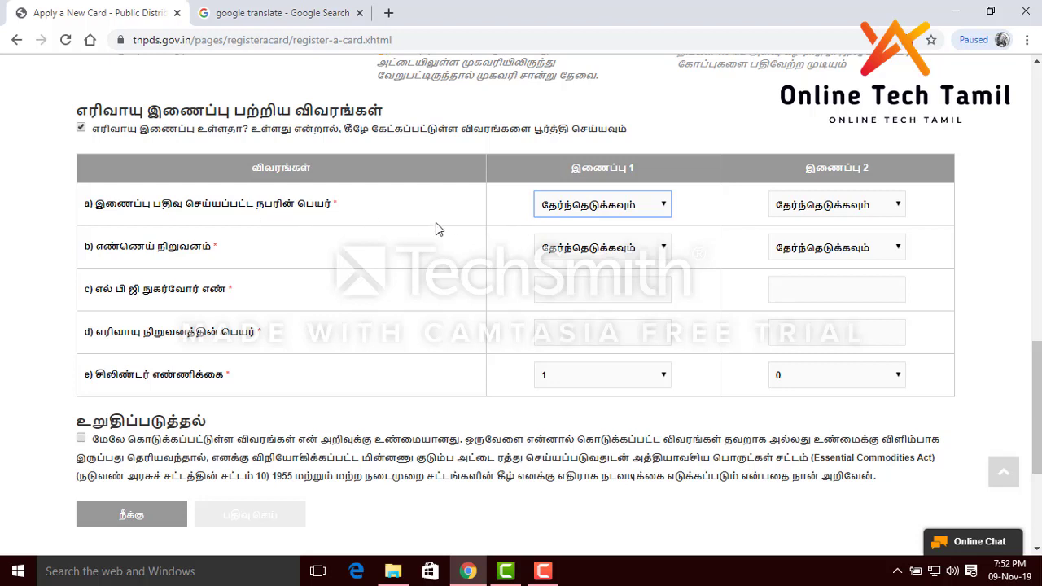
Tick the declaration that the details are true and submit the application with பதிவு செய்
{"action": "left_click", "coordinate": [642, 213]}
{"action": "left_click", "coordinate": [642, 213]}
{"action": "scroll", "coordinate": [707, 292], "scroll_direction": "down", "scroll_amount": 2}
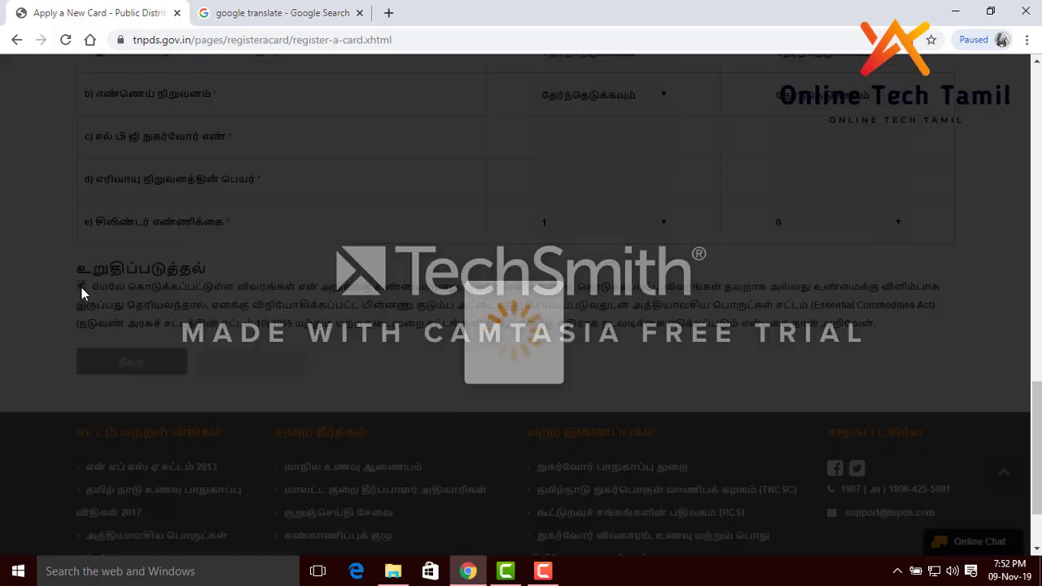
{"action": "left_click", "coordinate": [82, 286]}
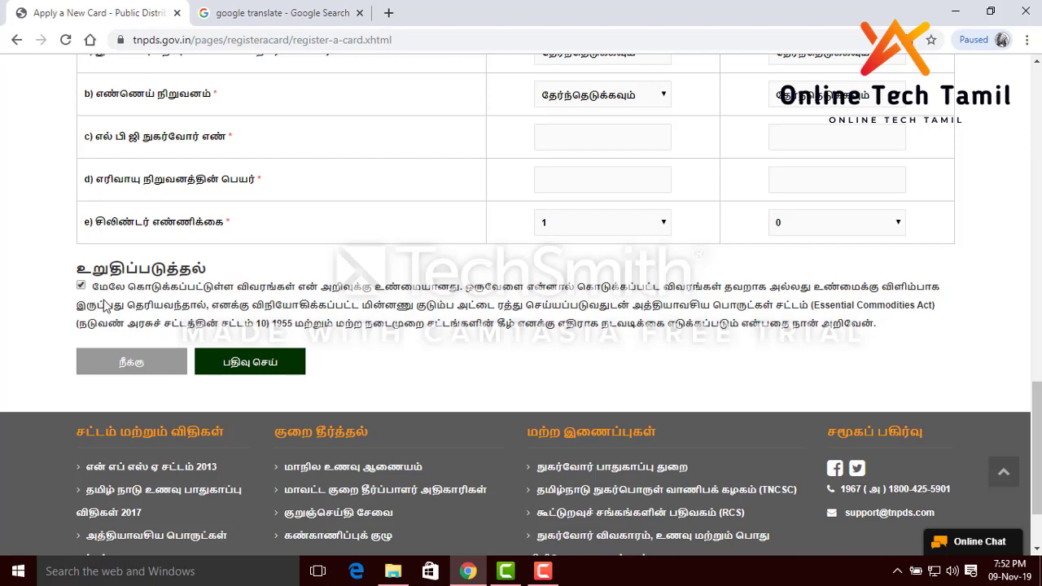
{"action": "left_click", "coordinate": [229, 371]}
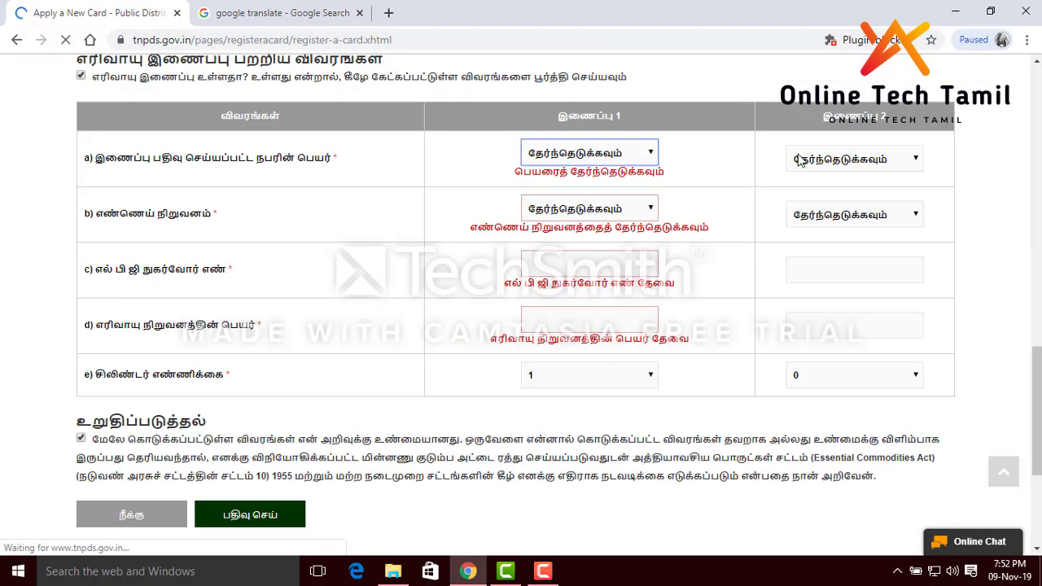
{"action": "scroll", "coordinate": [802, 179], "scroll_direction": "up", "scroll_amount": 10}
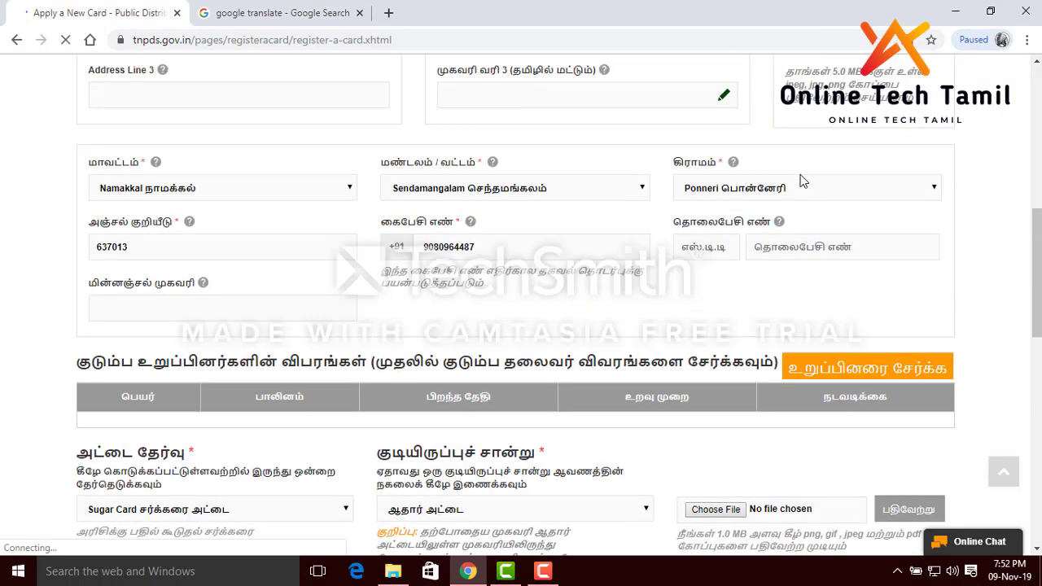
{"action": "scroll", "coordinate": [802, 179], "scroll_direction": "up", "scroll_amount": 2}
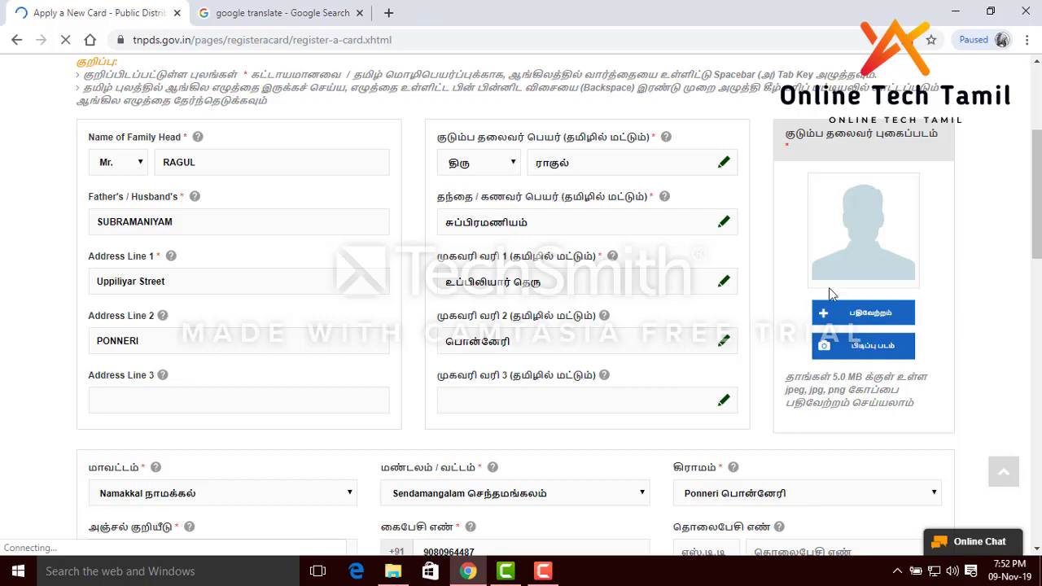
{"action": "scroll", "coordinate": [802, 297], "scroll_direction": "down", "scroll_amount": 2}
{"action": "scroll", "coordinate": [636, 301], "scroll_direction": "down", "scroll_amount": 3}
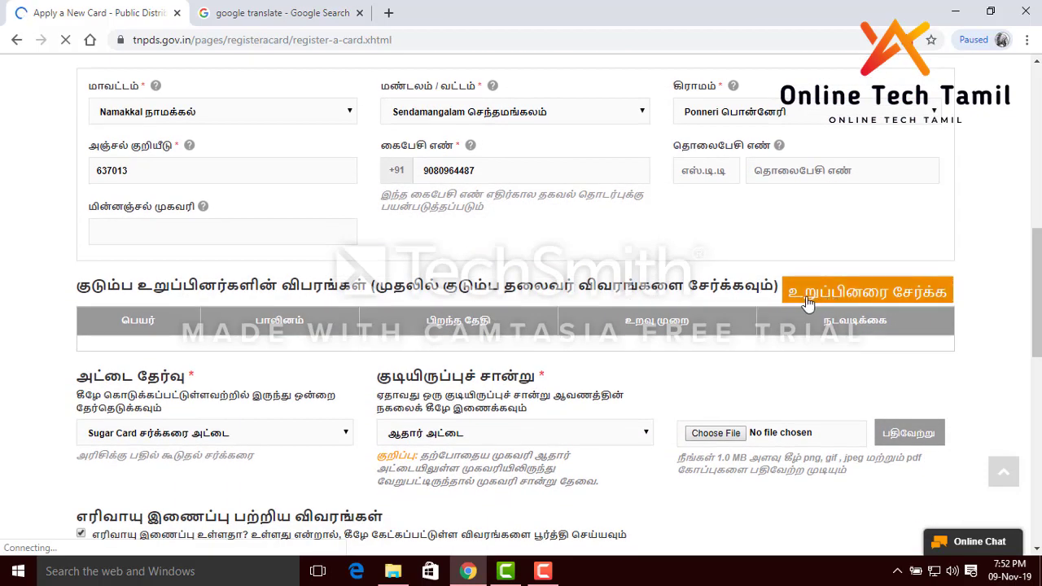
Start a new family-member entry with உறுப்பினரை சேர்க்க
{"action": "left_click", "coordinate": [814, 297]}
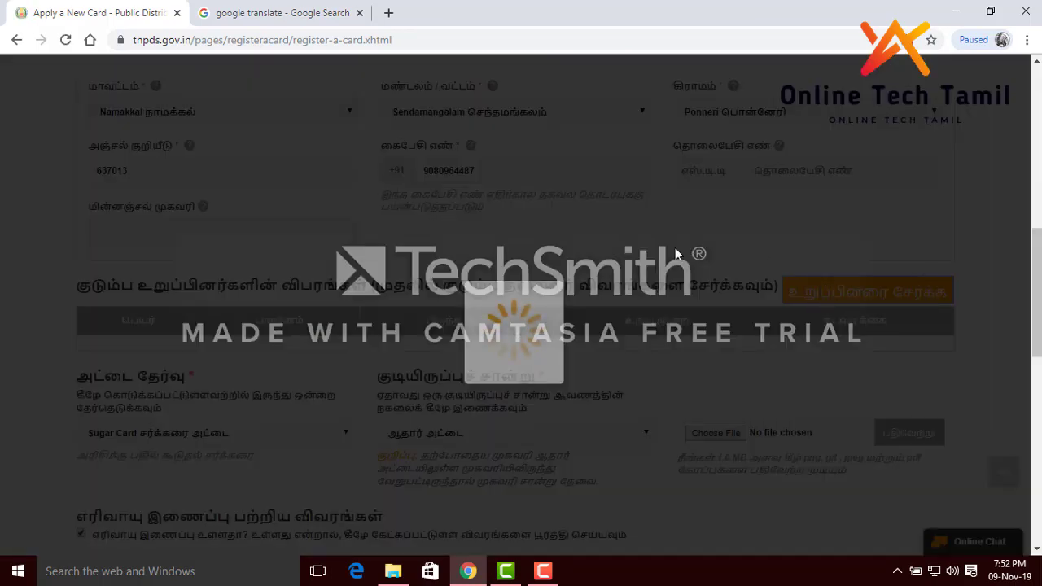
{"action": "scroll", "coordinate": [375, 325], "scroll_direction": "down", "scroll_amount": 1}
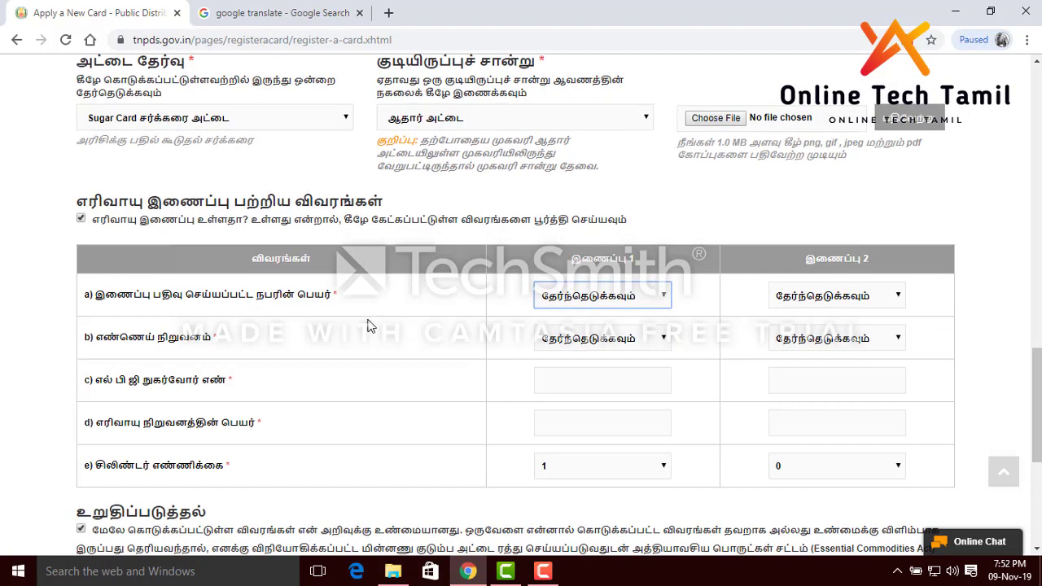
{"action": "scroll", "coordinate": [501, 256], "scroll_direction": "down", "scroll_amount": 1}
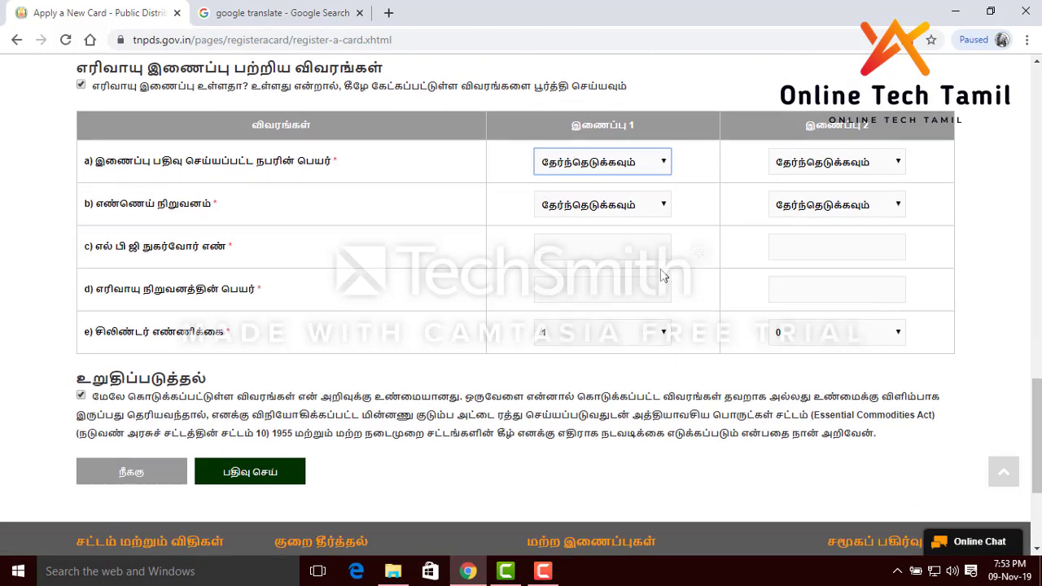
Set connection 1's oil company to பிபிசி and connection 2's cylinder count to 1
{"action": "left_click", "coordinate": [633, 160]}
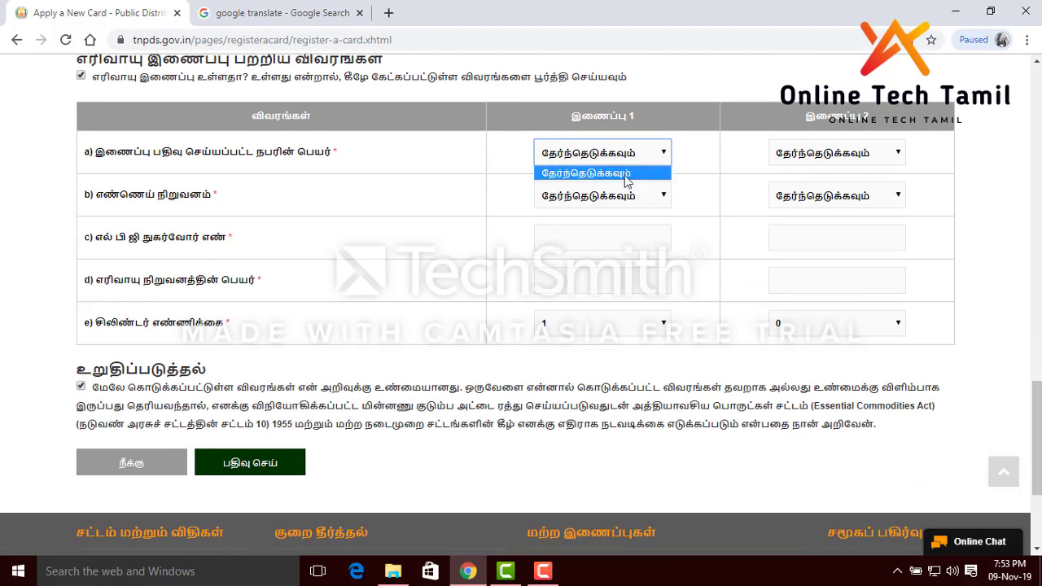
{"action": "left_click", "coordinate": [627, 196]}
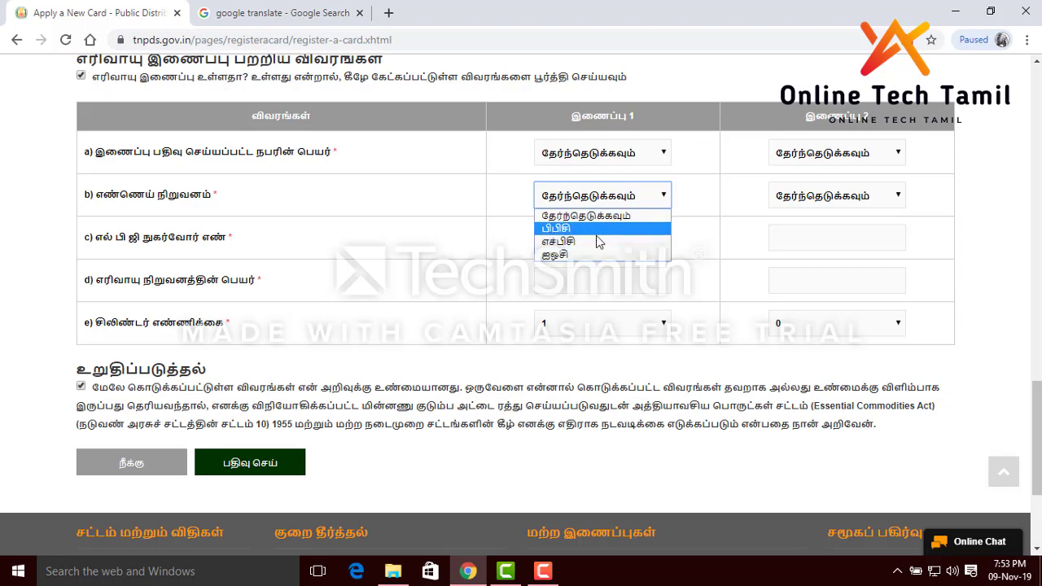
{"action": "left_click", "coordinate": [598, 234]}
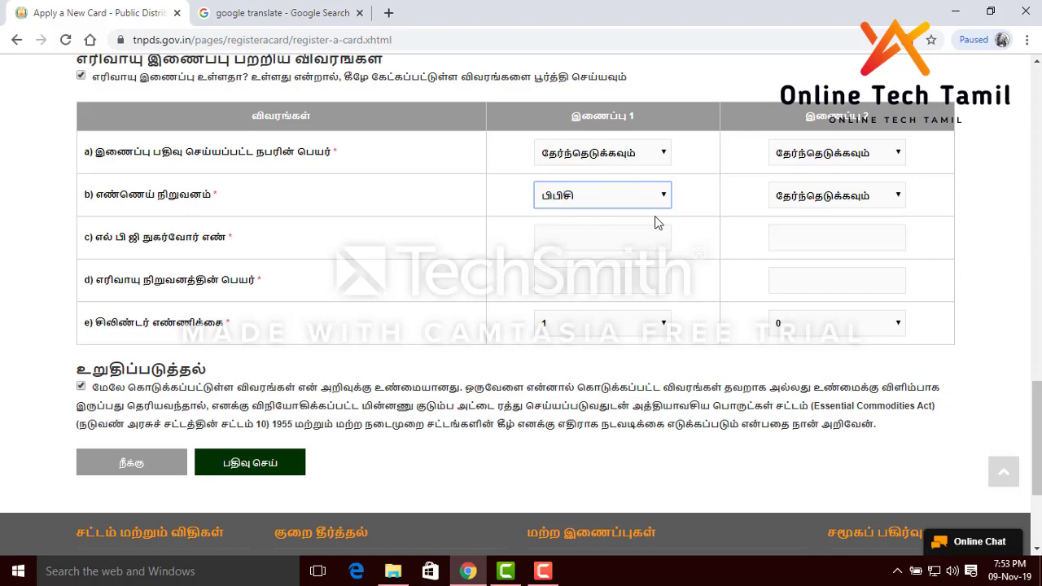
{"action": "scroll", "coordinate": [411, 222], "scroll_direction": "down", "scroll_amount": 2}
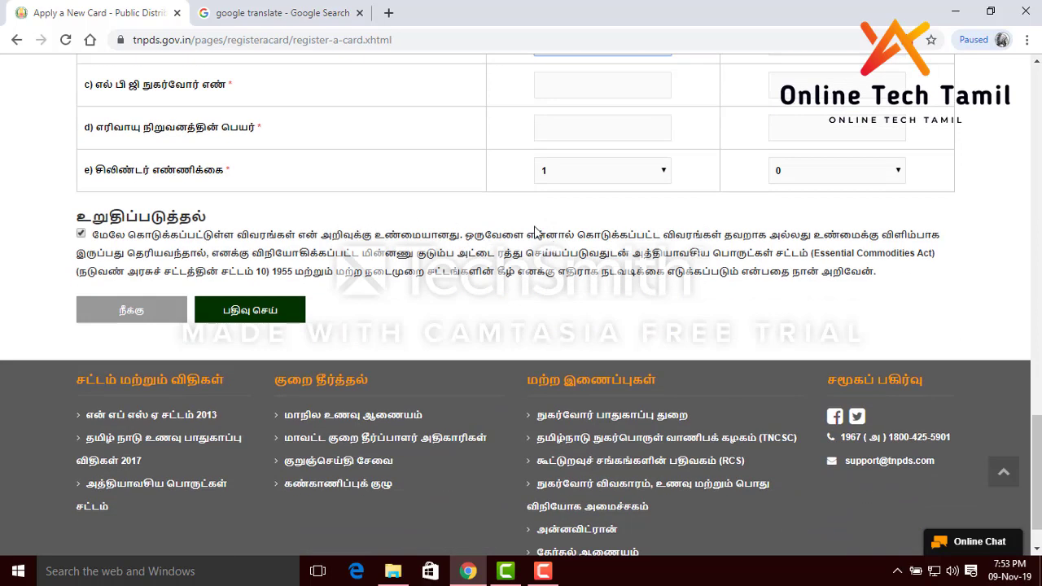
{"action": "scroll", "coordinate": [389, 244], "scroll_direction": "up", "scroll_amount": 2}
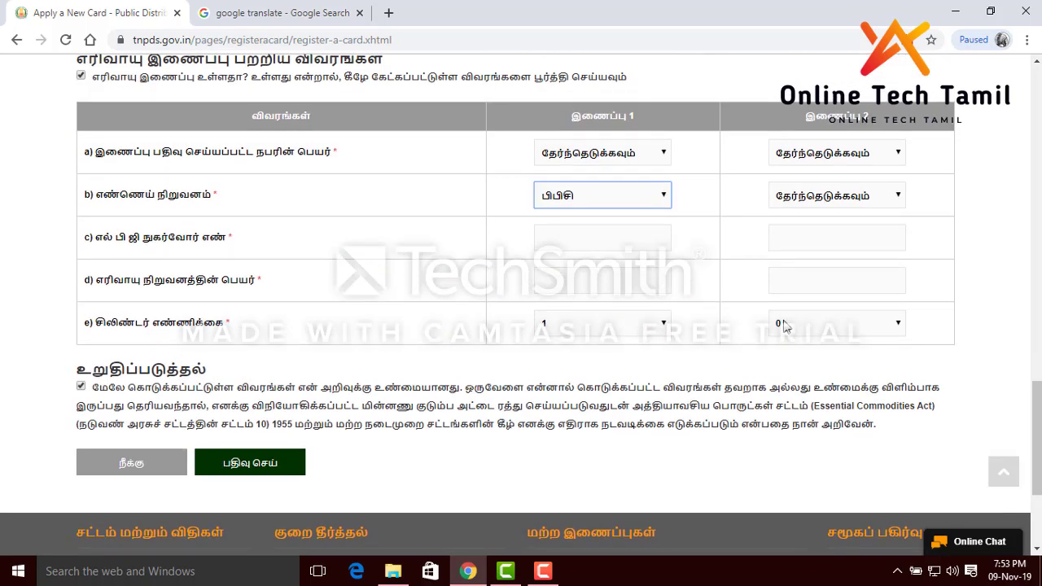
{"action": "left_click", "coordinate": [803, 326]}
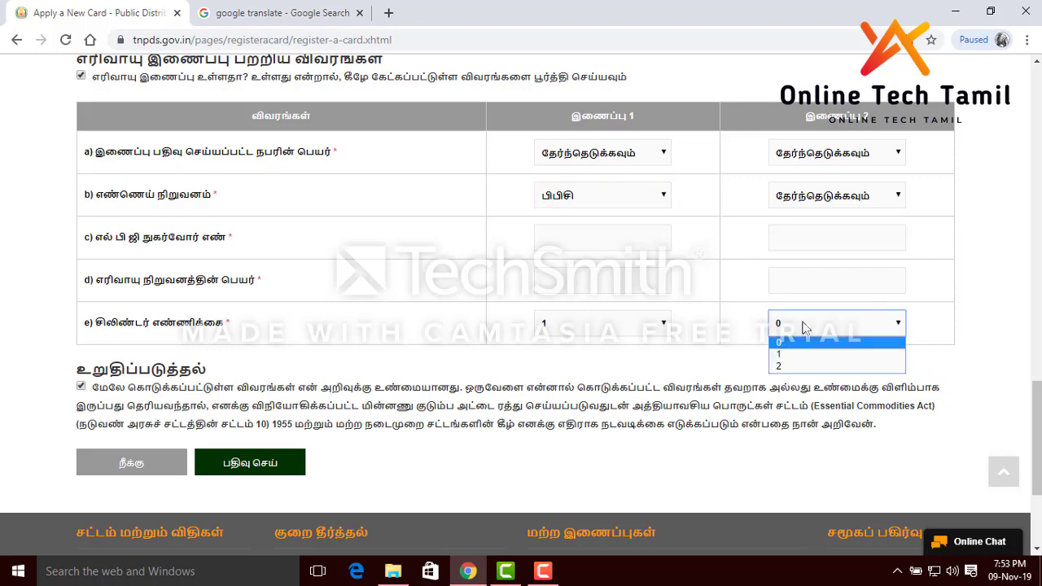
{"action": "left_click", "coordinate": [795, 353]}
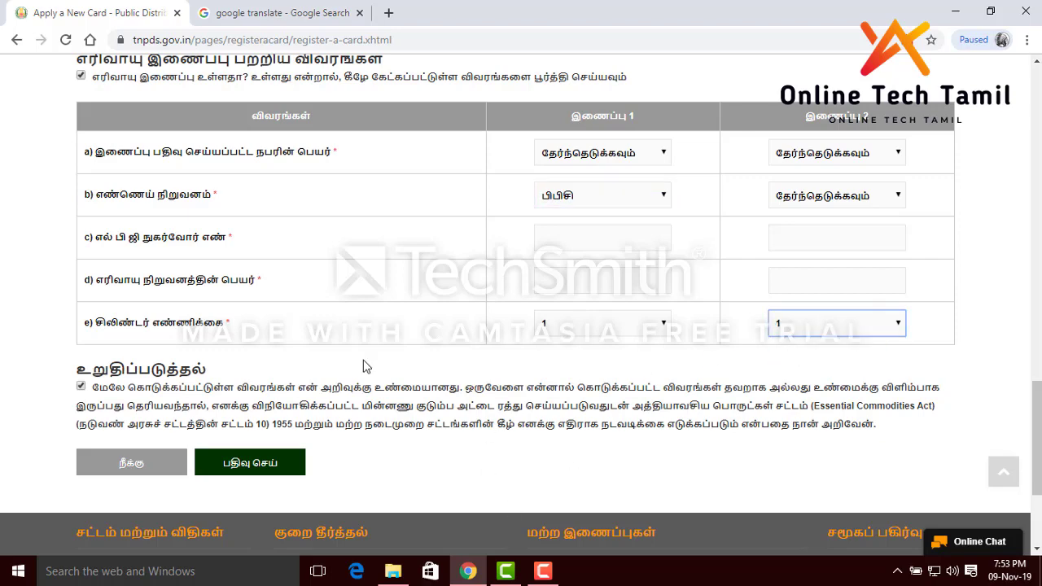
{"action": "scroll", "coordinate": [326, 323], "scroll_direction": "up", "scroll_amount": 4}
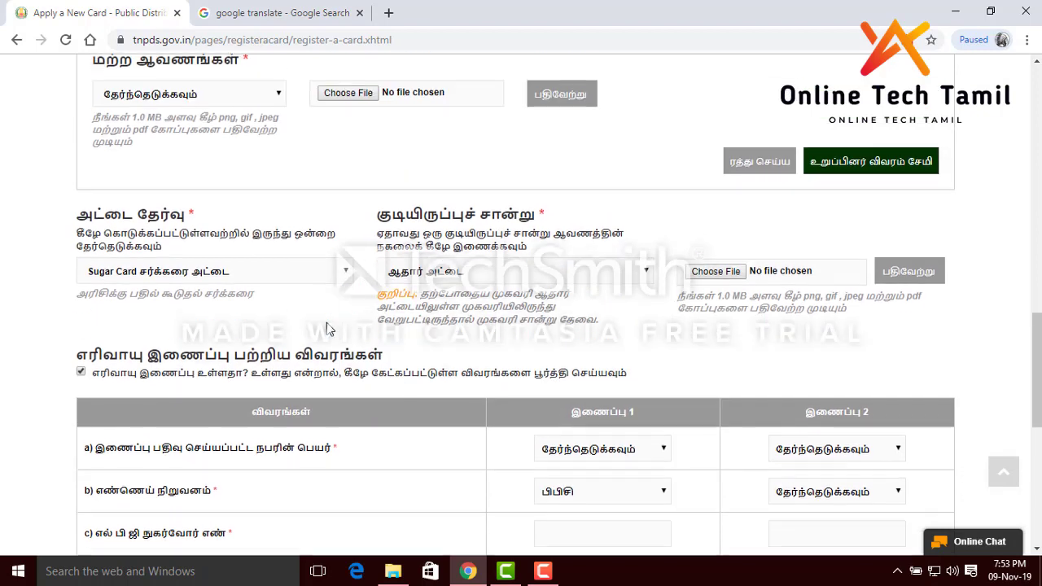
{"action": "scroll", "coordinate": [475, 207], "scroll_direction": "up", "scroll_amount": 1}
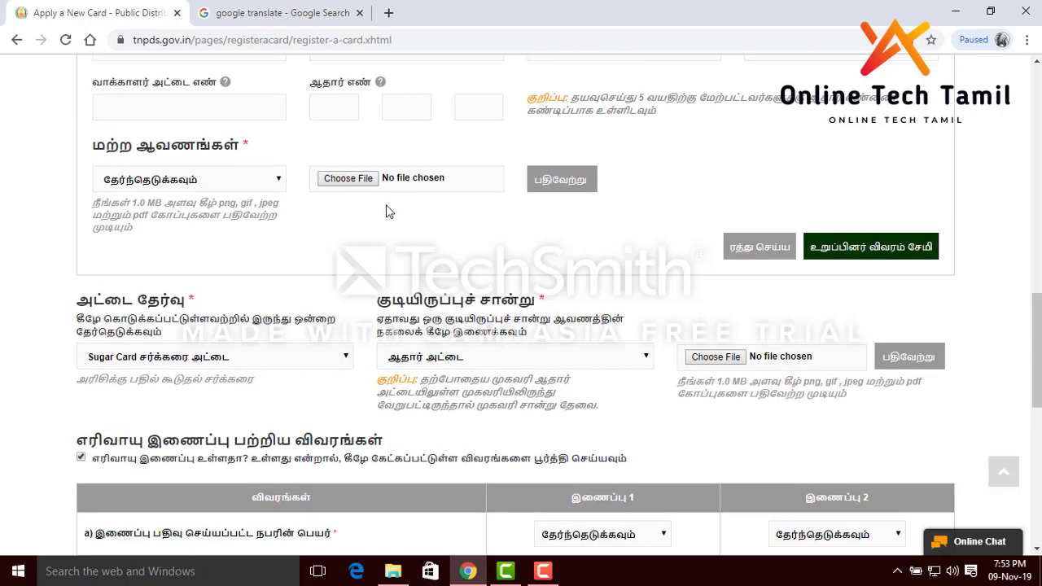
{"action": "scroll", "coordinate": [409, 195], "scroll_direction": "up", "scroll_amount": 2}
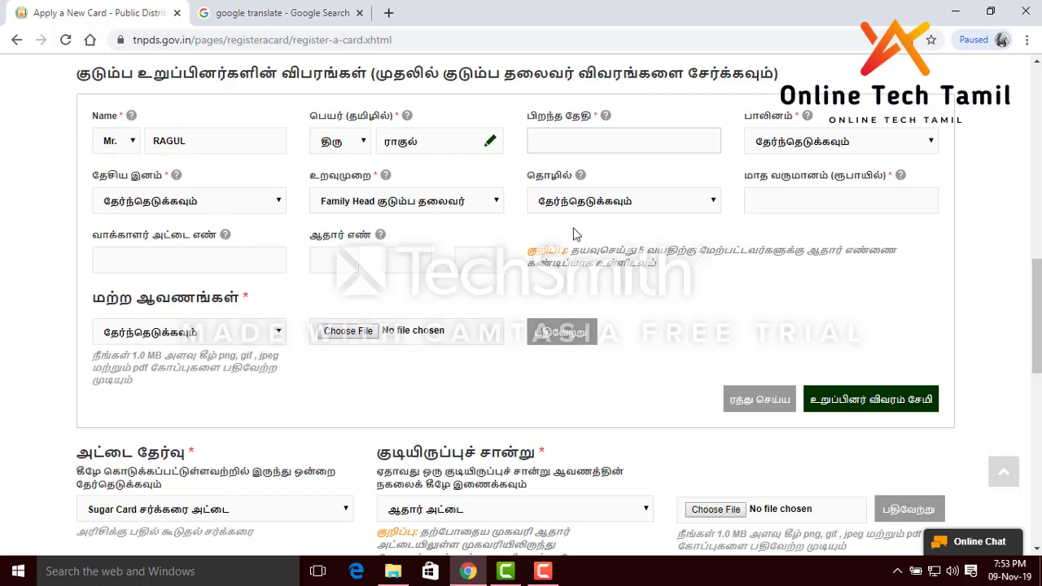
{"action": "left_click", "coordinate": [593, 138]}
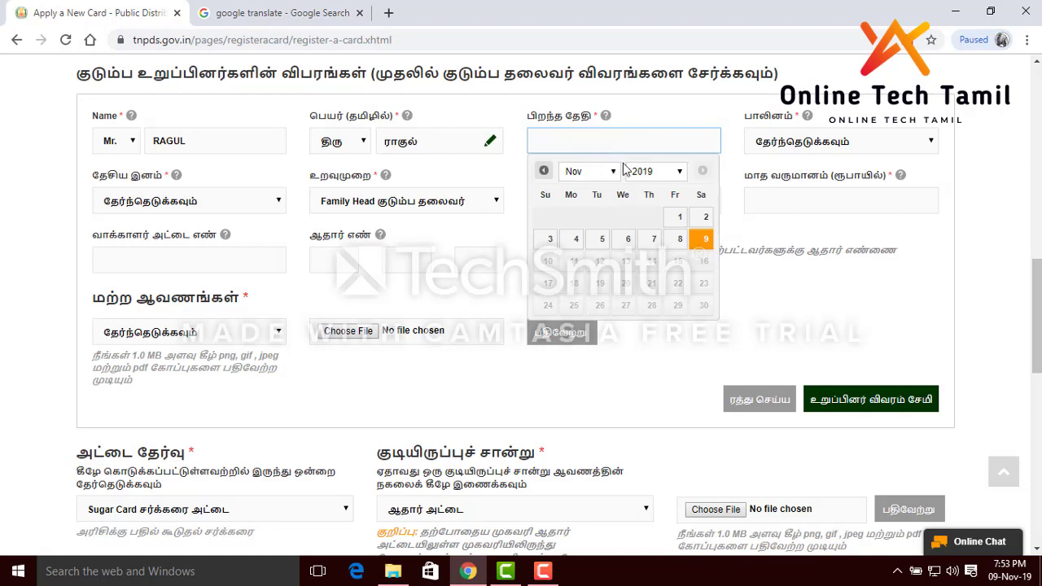
{"action": "left_click", "coordinate": [649, 174]}
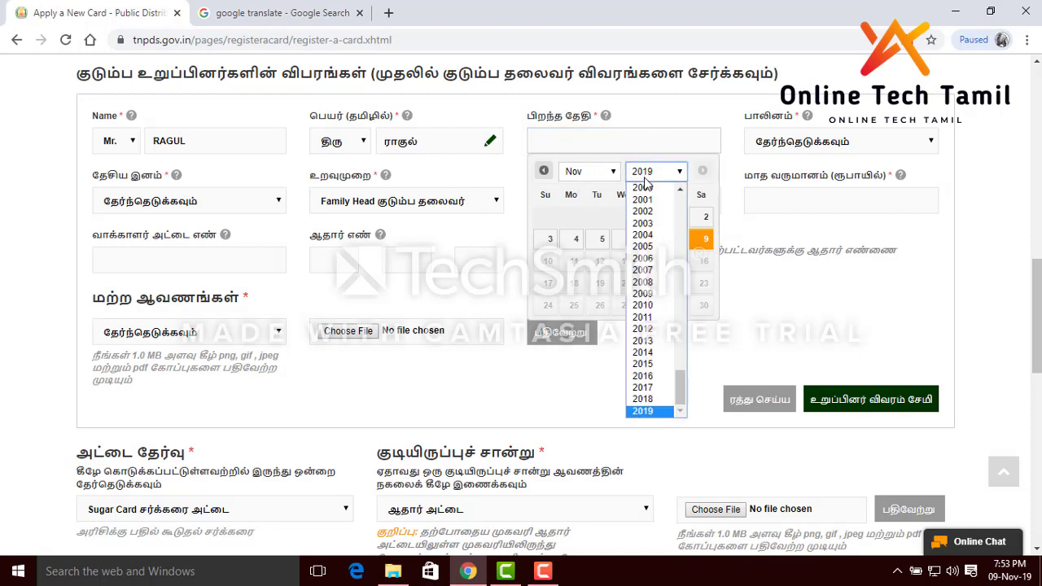
{"action": "scroll", "coordinate": [644, 202], "scroll_direction": "up", "scroll_amount": 5}
{"action": "left_click", "coordinate": [645, 204]}
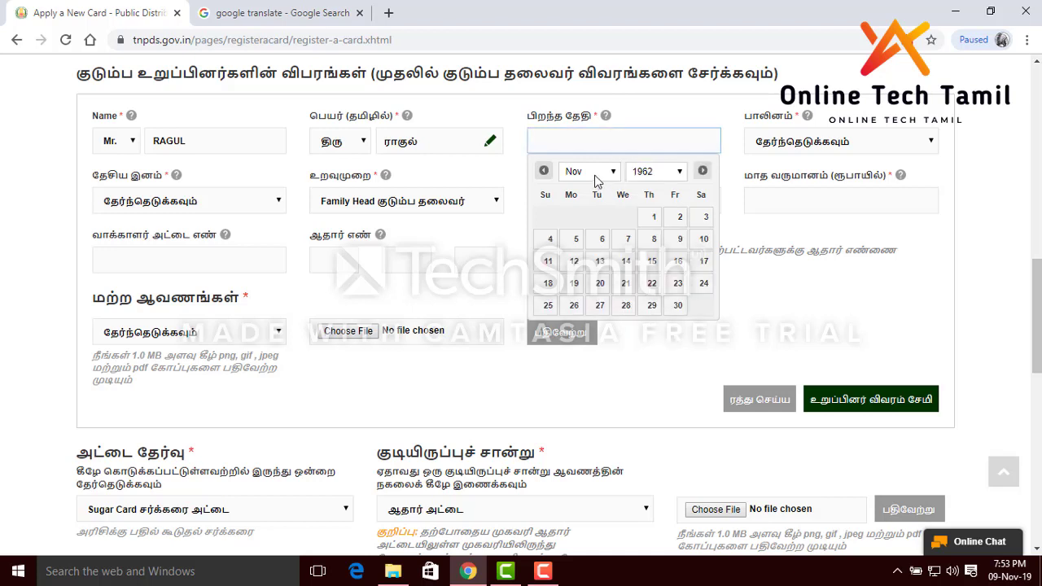
{"action": "left_click", "coordinate": [654, 239]}
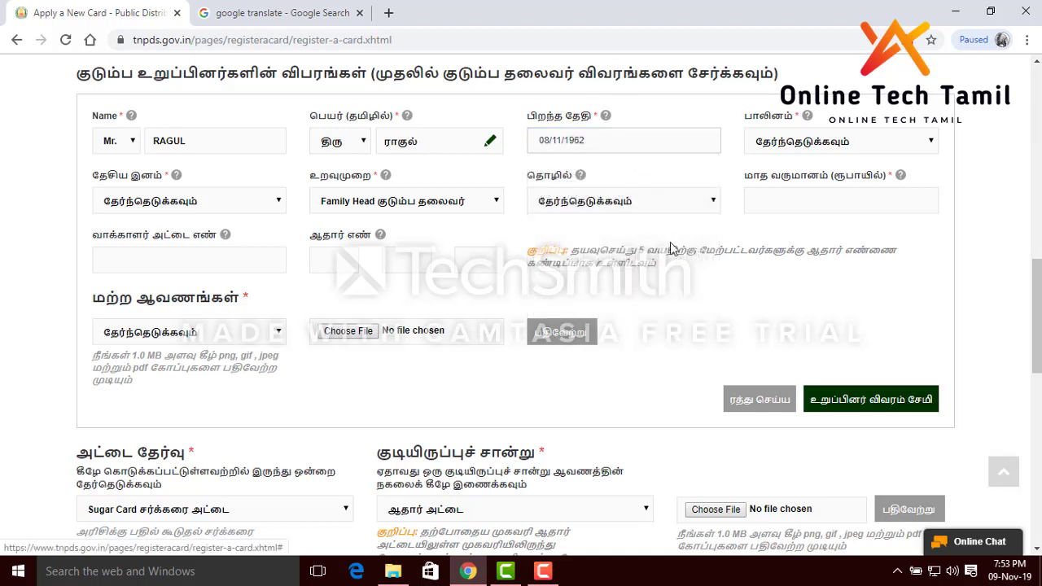
{"action": "left_click", "coordinate": [821, 141]}
{"action": "left_click", "coordinate": [794, 176]}
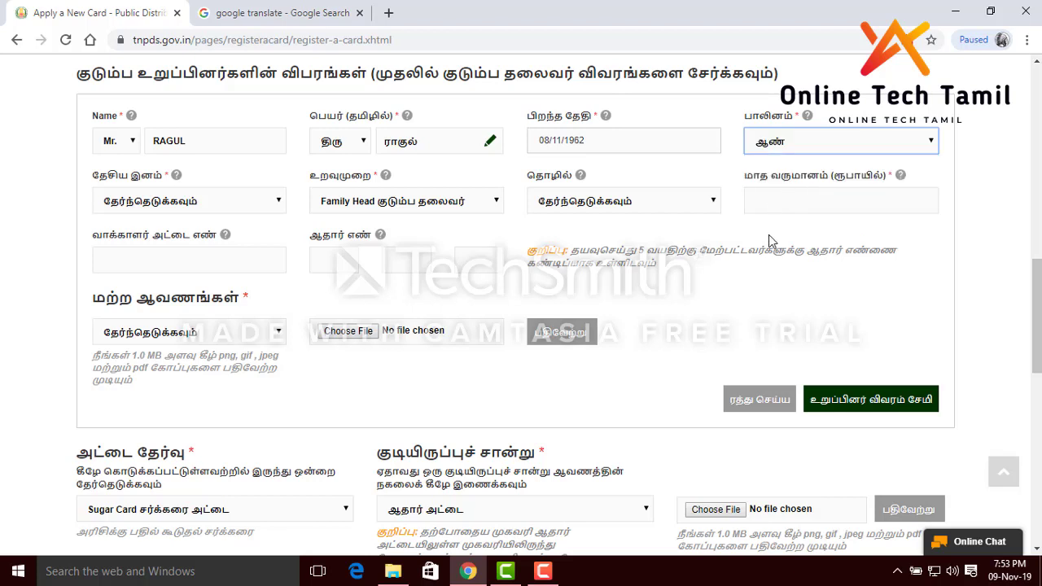
Set nationality to இந்தியன், relationship Family Head and occupation Professional, then begin the monthly income
{"action": "left_click", "coordinate": [204, 203]}
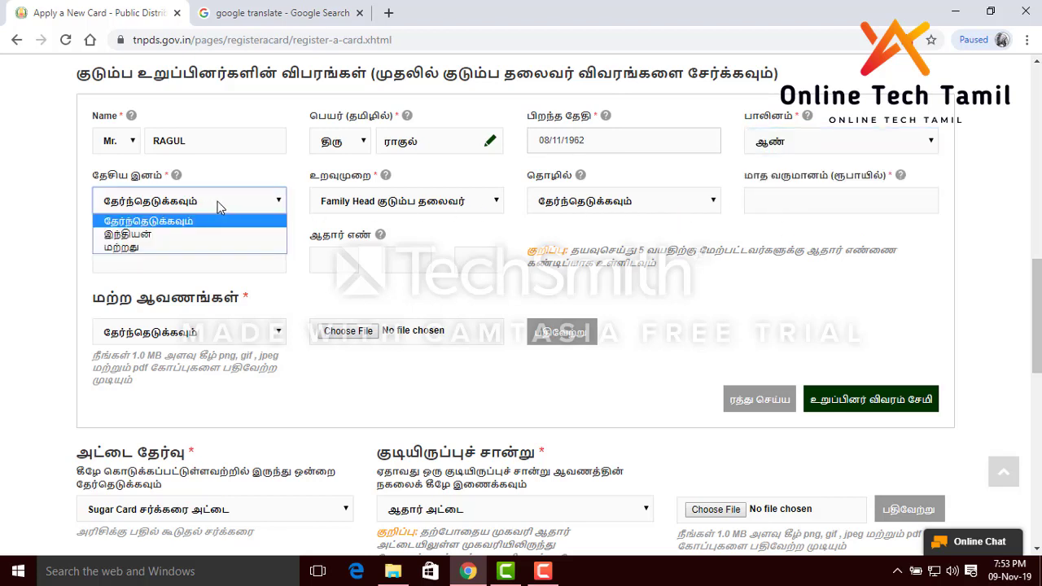
{"action": "left_click", "coordinate": [129, 234]}
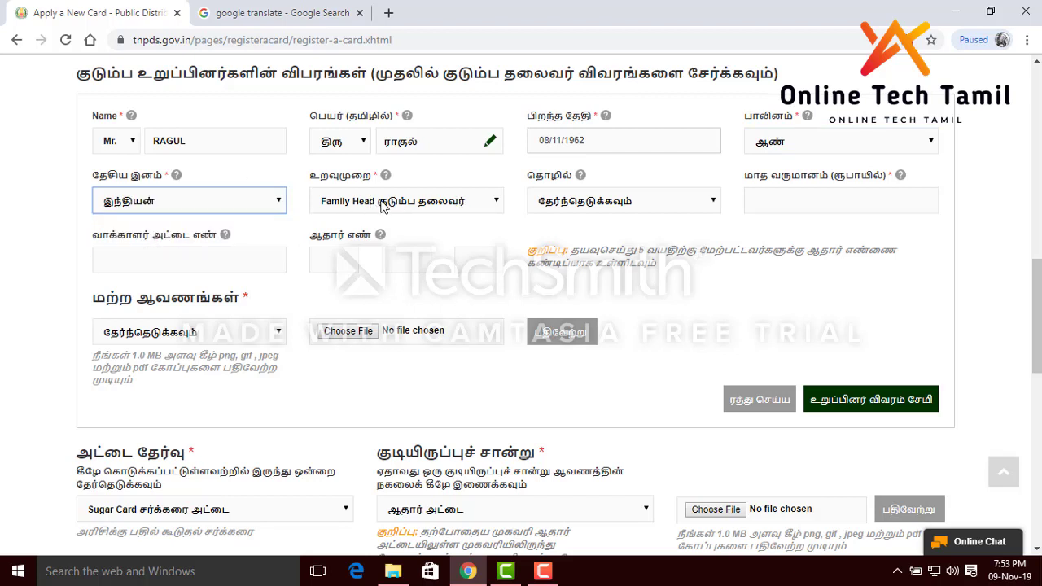
{"action": "left_click", "coordinate": [453, 204]}
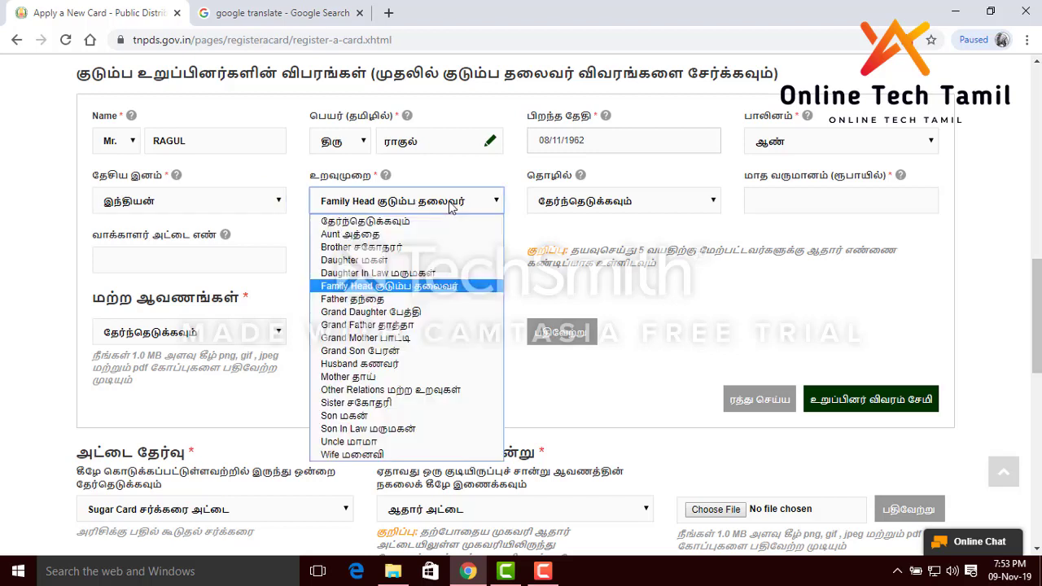
{"action": "left_click", "coordinate": [400, 287]}
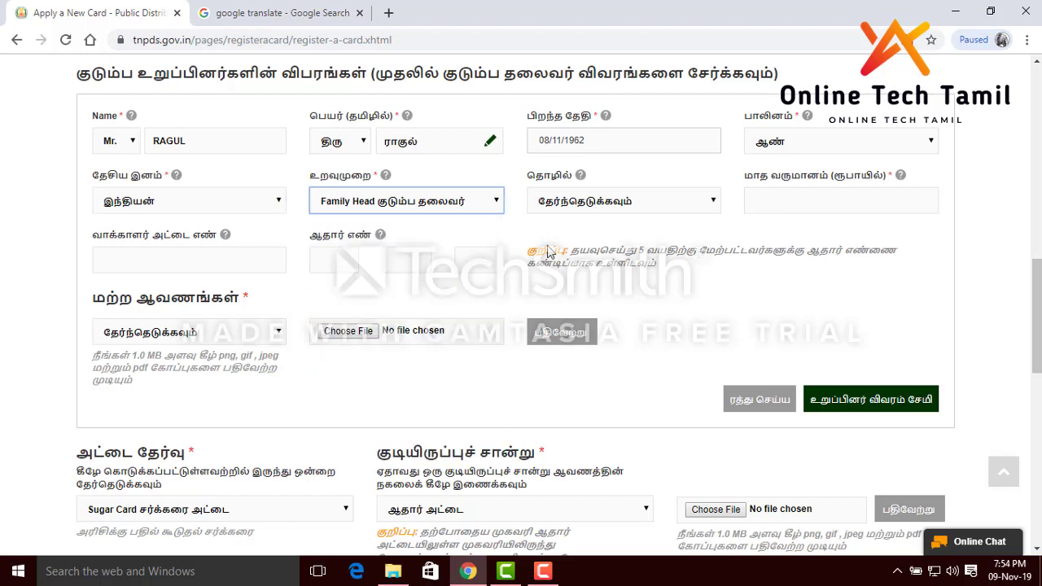
{"action": "left_click", "coordinate": [637, 203]}
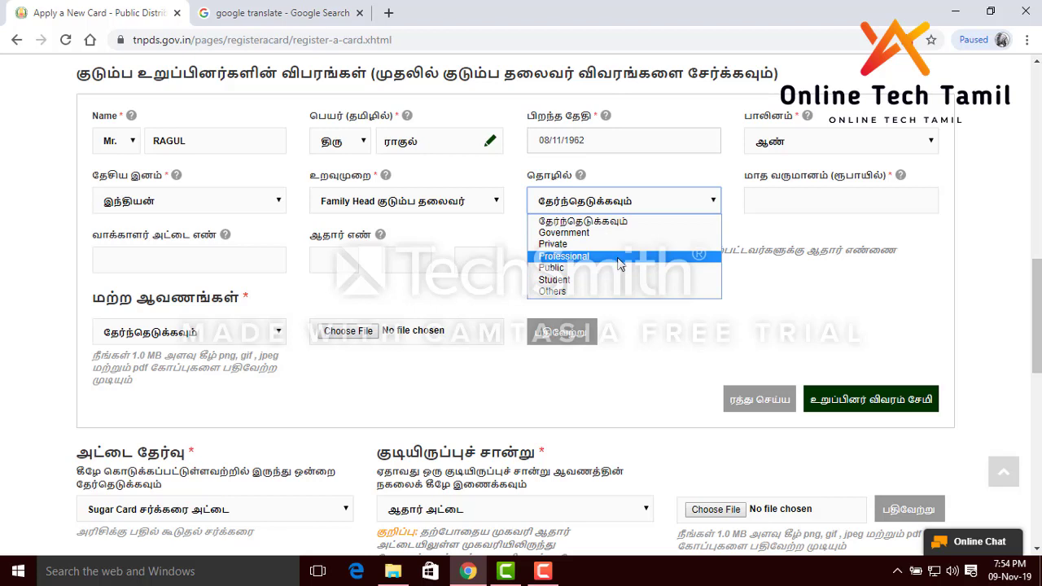
{"action": "left_click", "coordinate": [613, 258]}
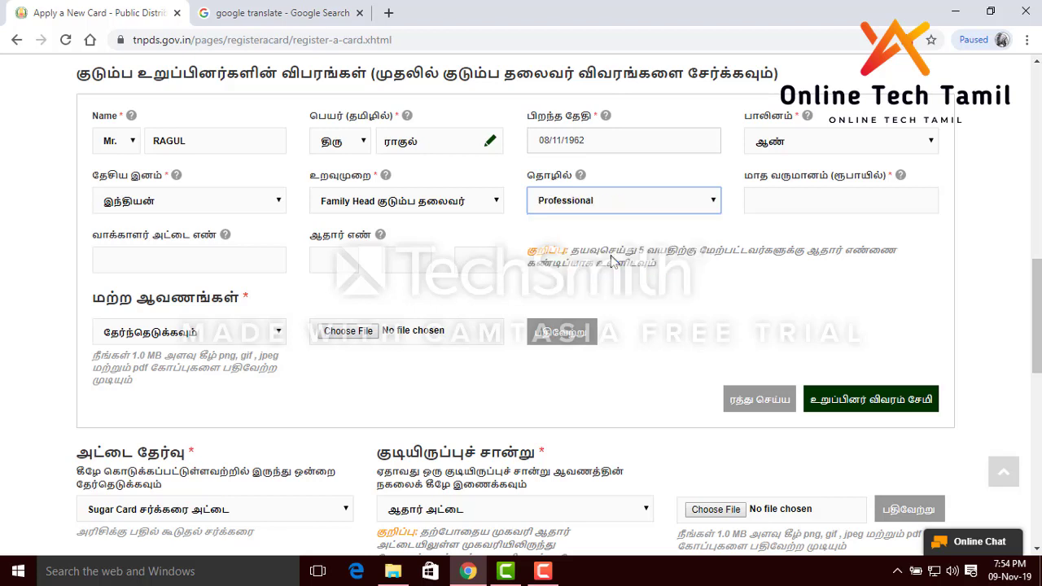
{"action": "left_click", "coordinate": [840, 199]}
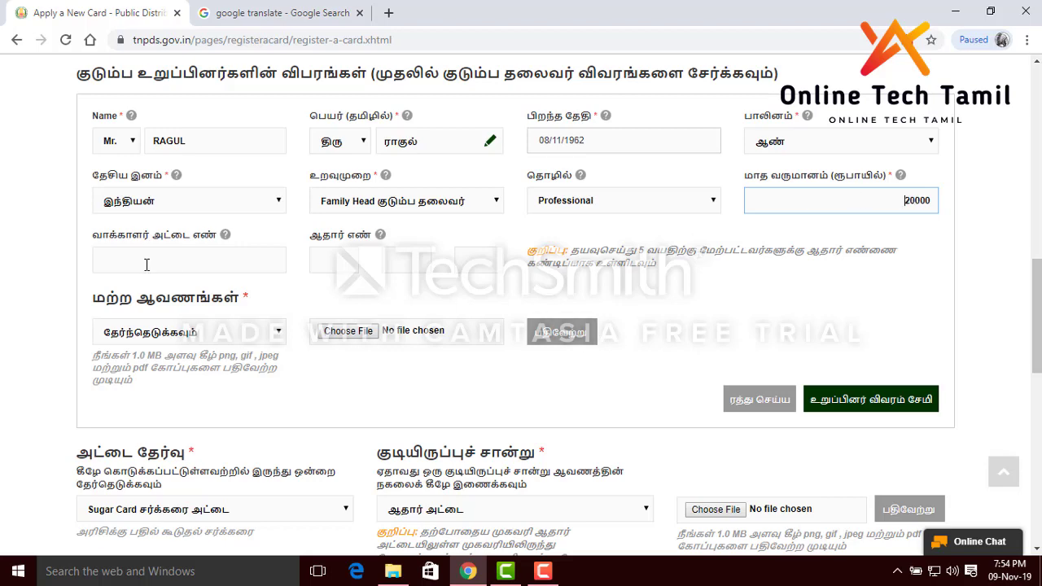
Save the family head's details with உறுப்பினர் விவரம் சேமி, leaving other documents unselected
{"action": "scroll", "coordinate": [191, 186], "scroll_direction": "down", "scroll_amount": 1}
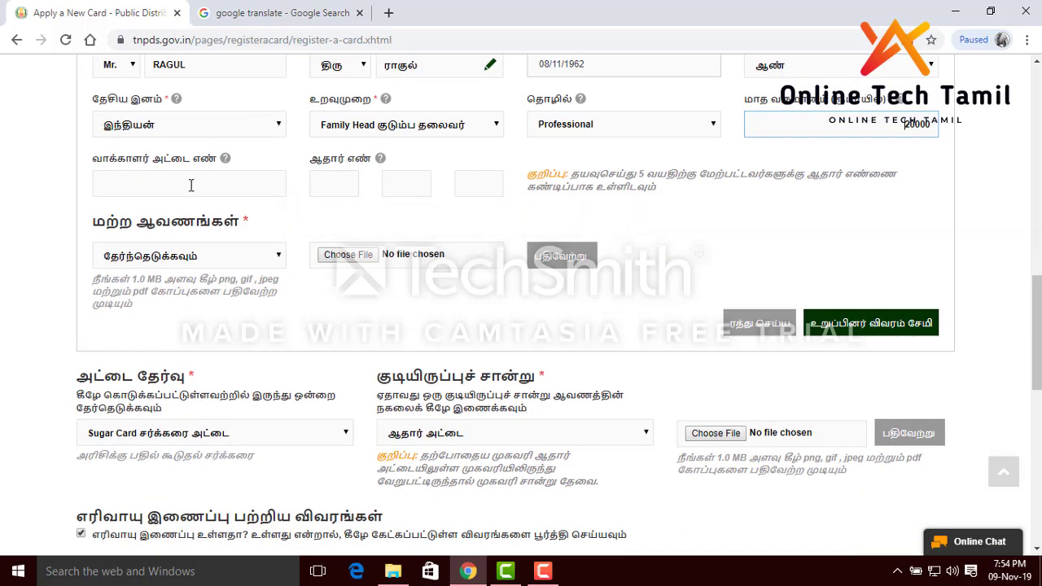
{"action": "mouse_move", "coordinate": [192, 185]}
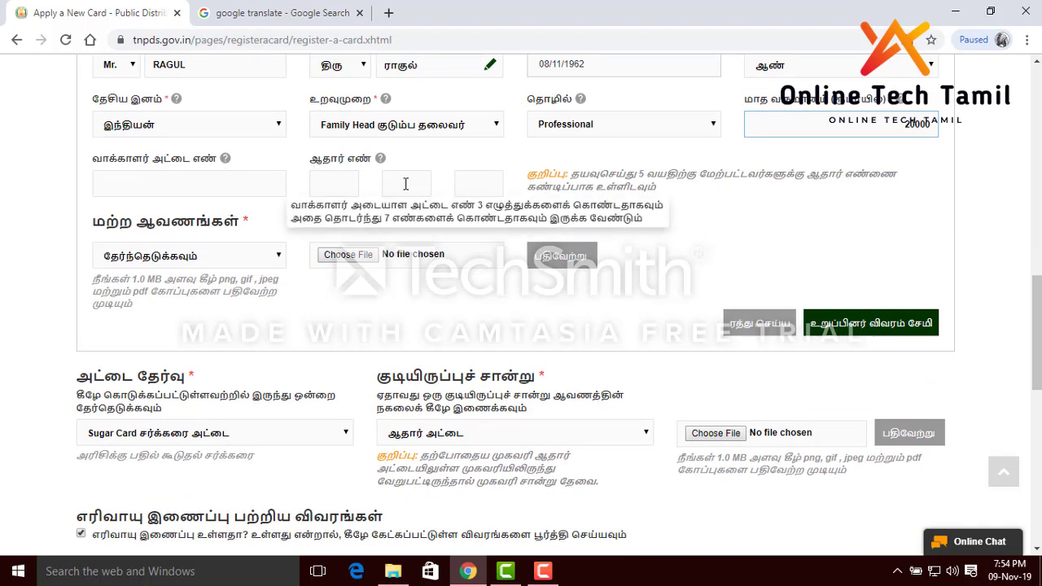
{"action": "mouse_move", "coordinate": [444, 187]}
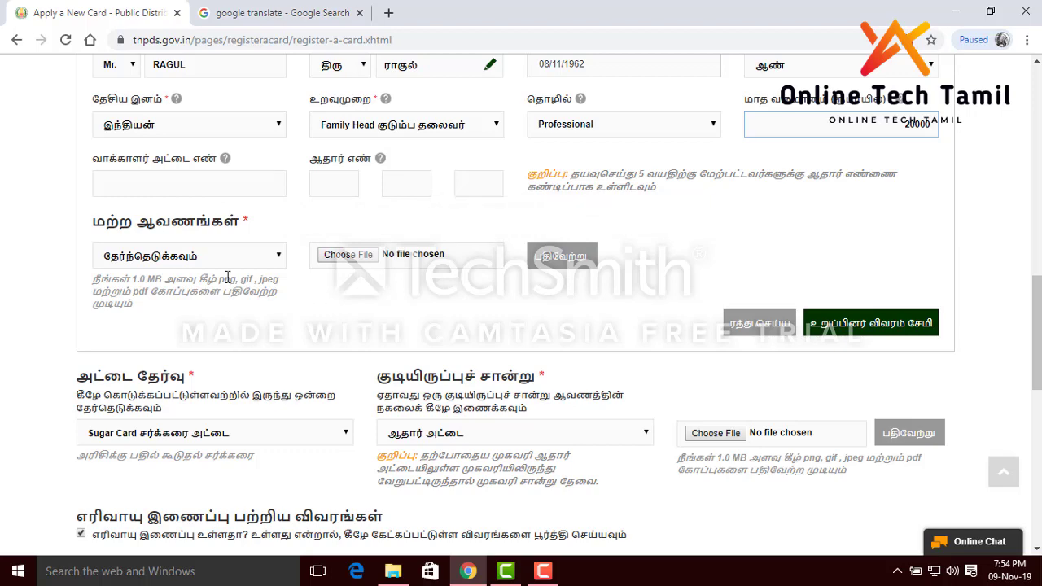
{"action": "scroll", "coordinate": [195, 248], "scroll_direction": "down", "scroll_amount": 1}
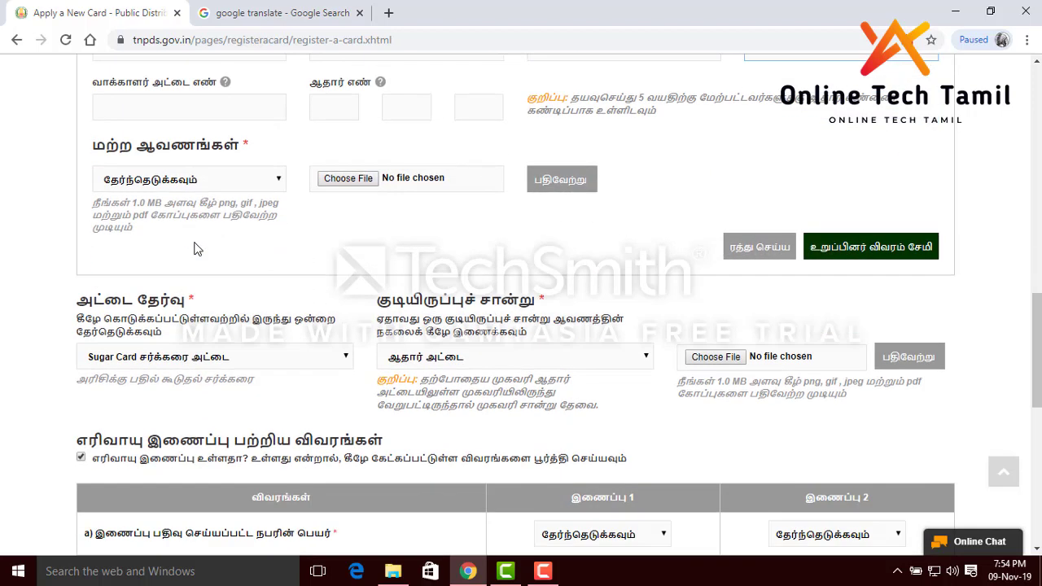
{"action": "left_click", "coordinate": [232, 189]}
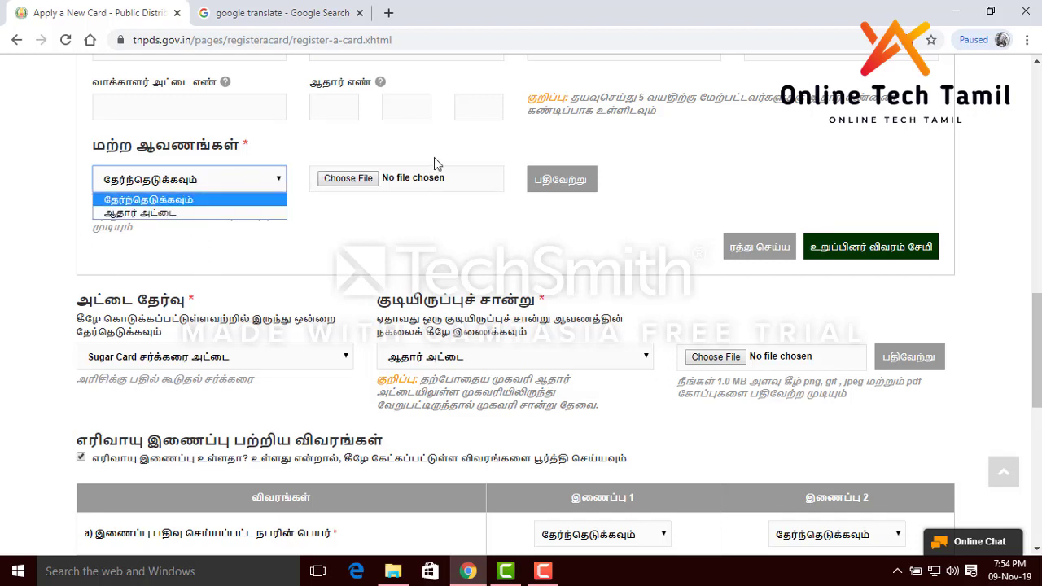
{"action": "left_click", "coordinate": [603, 225]}
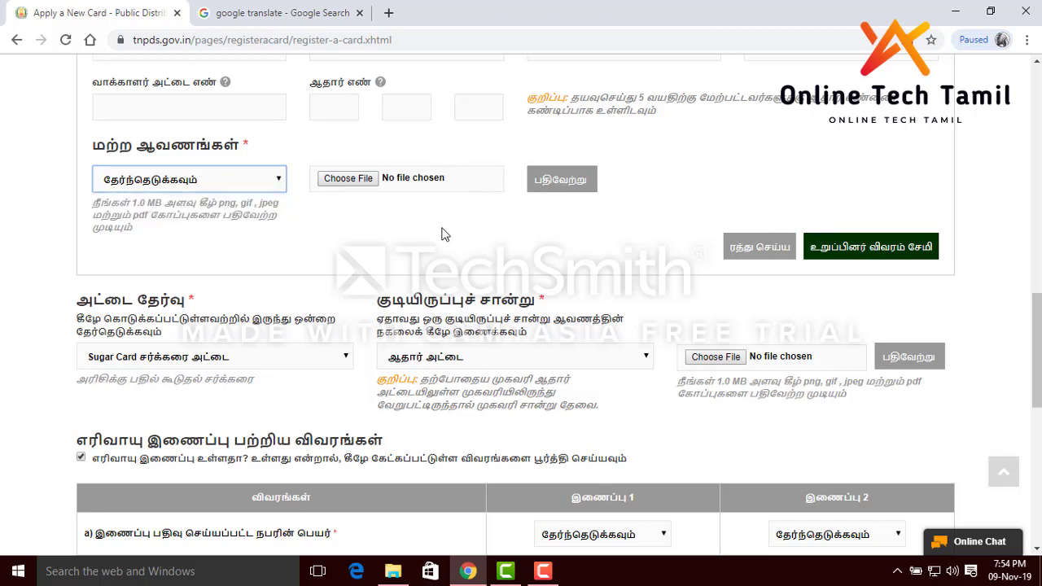
{"action": "left_click", "coordinate": [875, 255]}
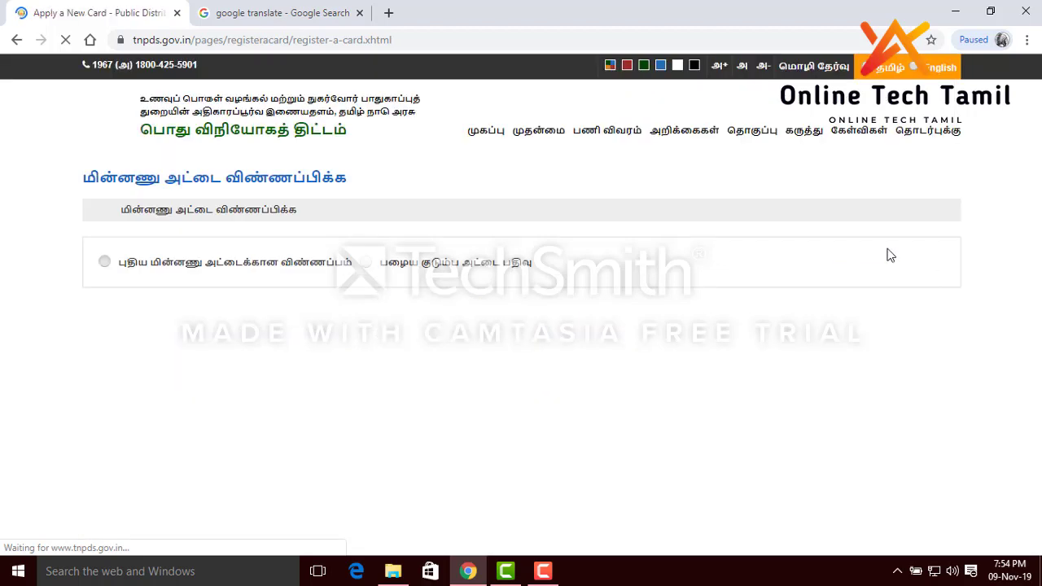
{"action": "scroll", "coordinate": [507, 241], "scroll_direction": "down", "scroll_amount": 2}
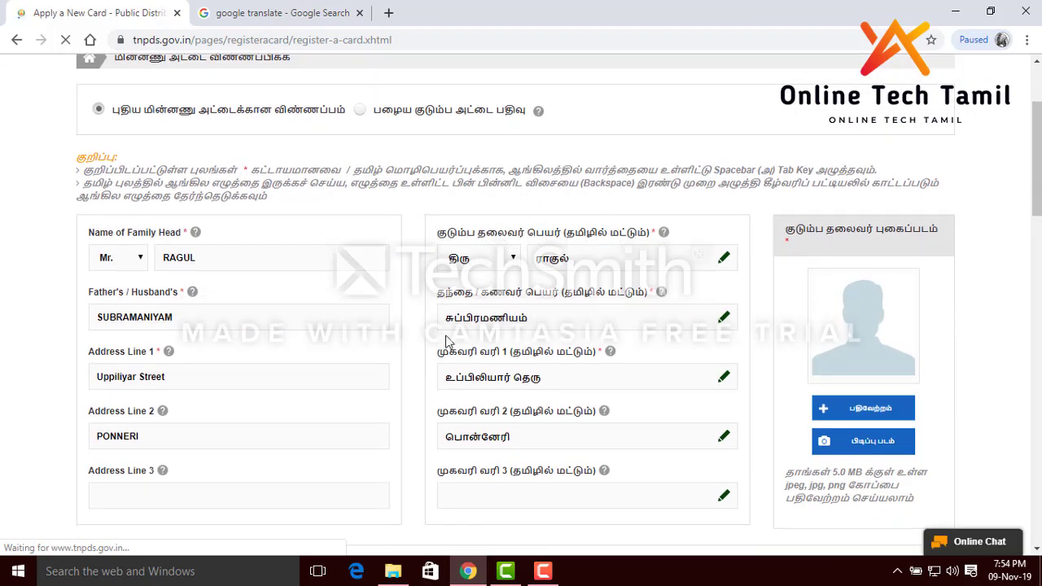
{"action": "scroll", "coordinate": [551, 337], "scroll_direction": "down", "scroll_amount": 3}
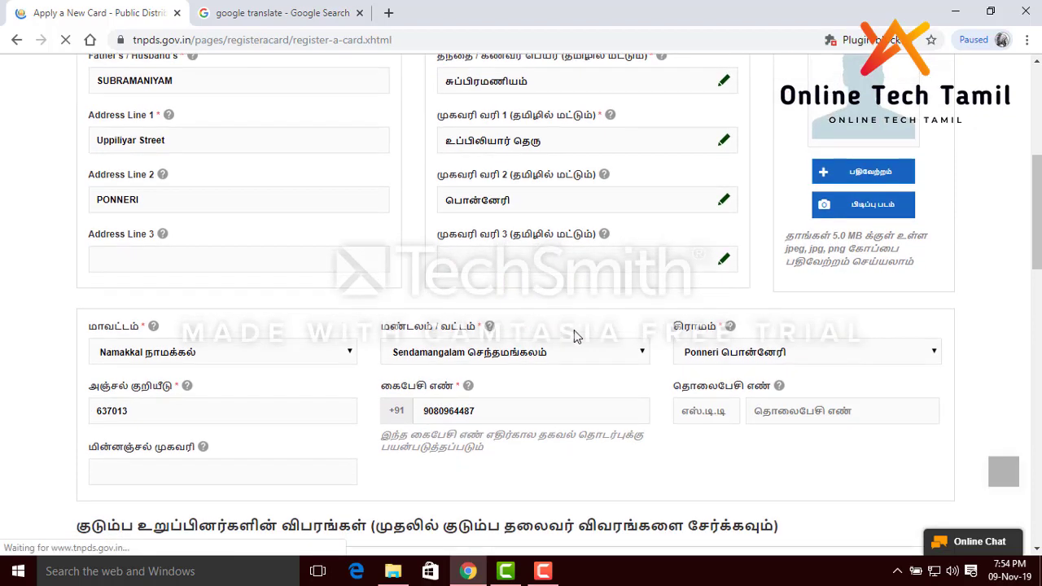
{"action": "scroll", "coordinate": [575, 333], "scroll_direction": "down", "scroll_amount": 1}
{"action": "scroll", "coordinate": [436, 235], "scroll_direction": "up", "scroll_amount": 2}
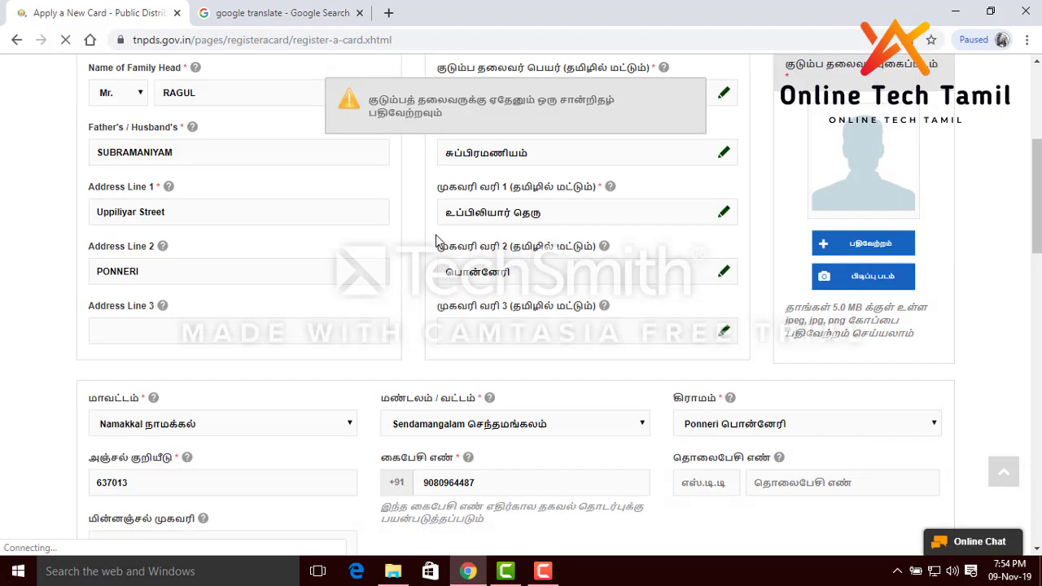
{"action": "scroll", "coordinate": [436, 240], "scroll_direction": "up", "scroll_amount": 1}
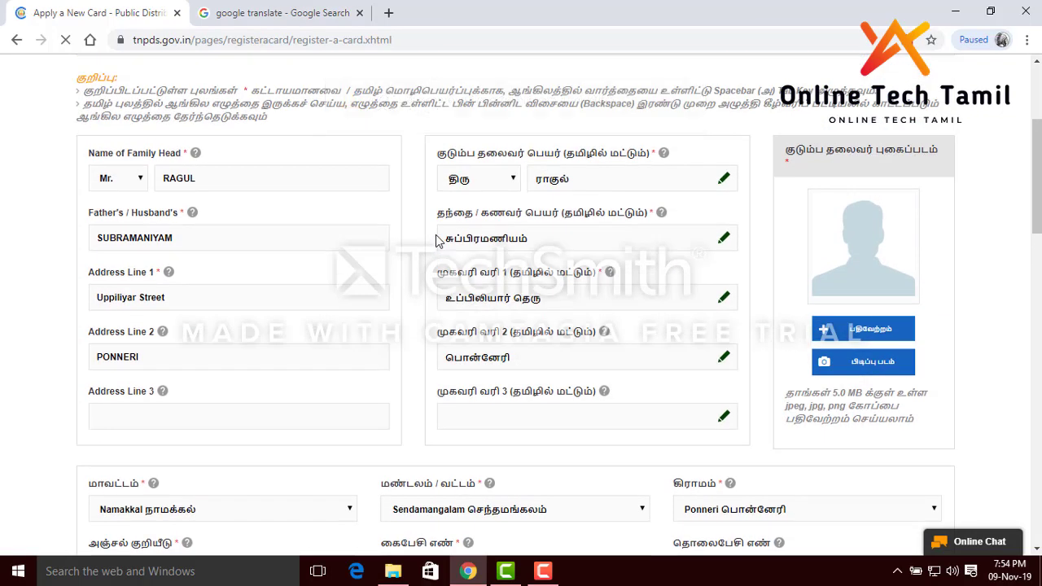
{"action": "scroll", "coordinate": [444, 228], "scroll_direction": "down", "scroll_amount": 4}
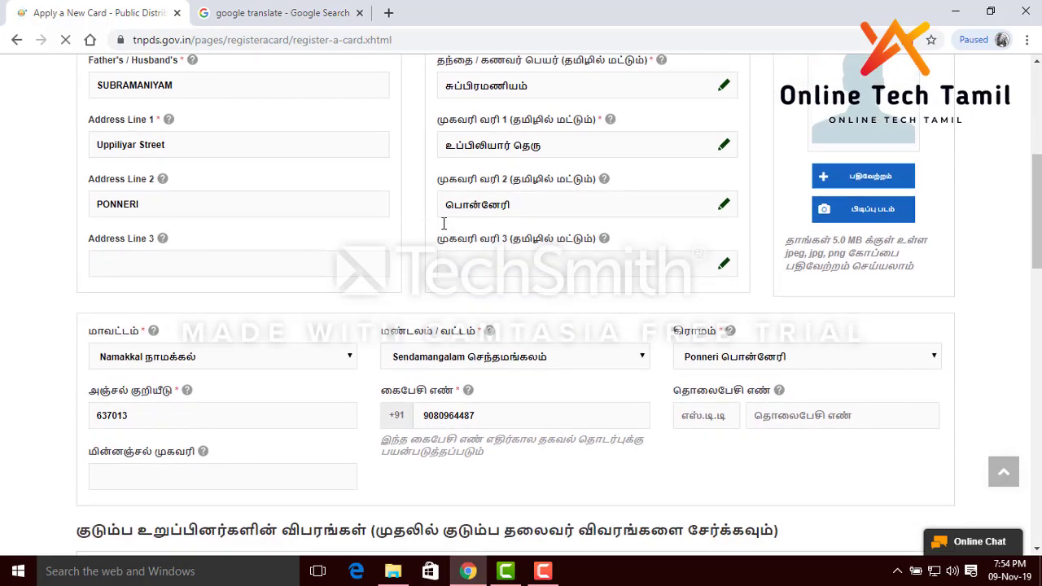
{"action": "scroll", "coordinate": [443, 223], "scroll_direction": "down", "scroll_amount": 3}
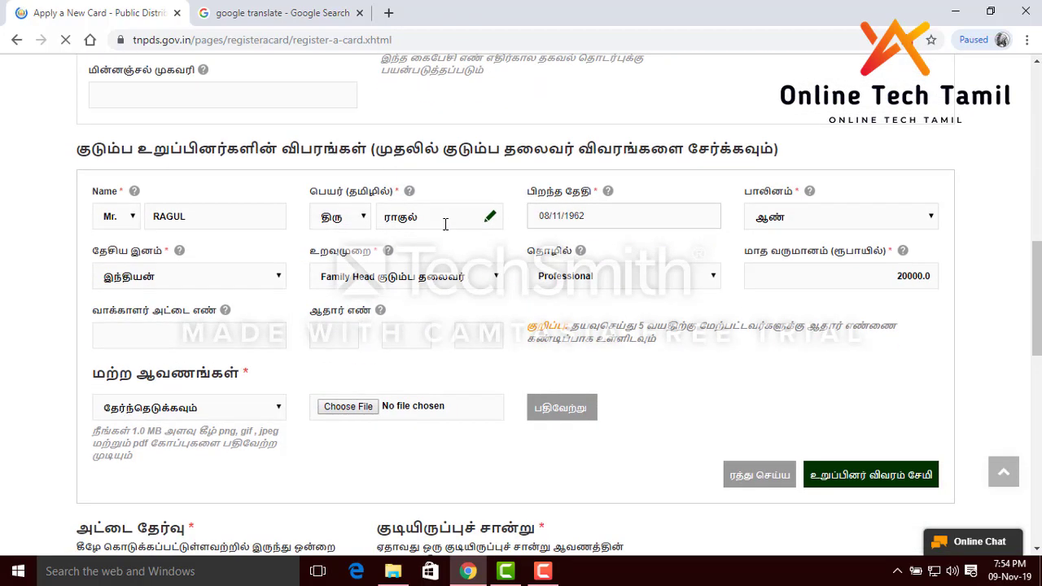
{"action": "scroll", "coordinate": [445, 224], "scroll_direction": "down", "scroll_amount": 3}
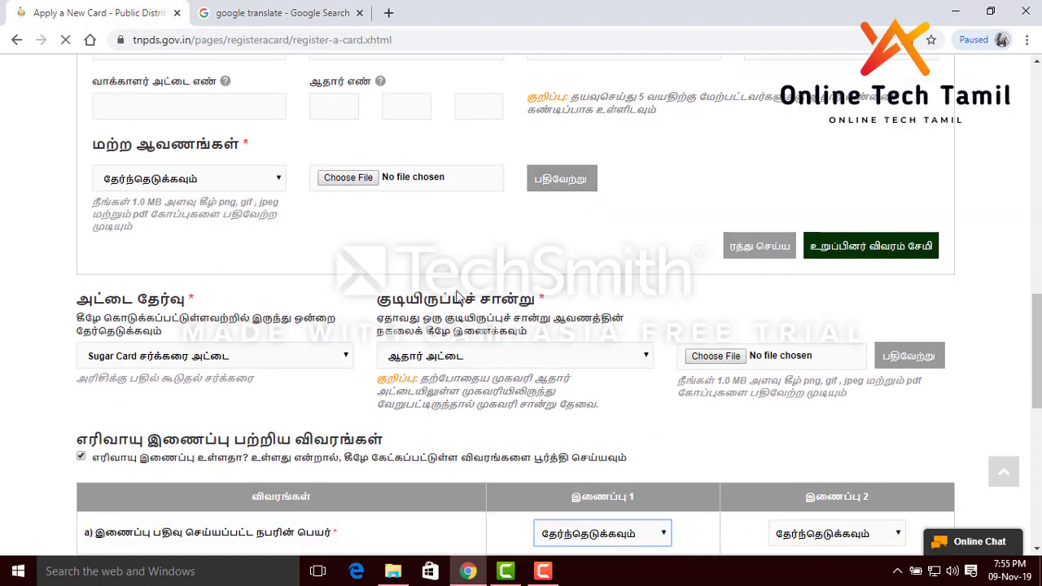
{"action": "scroll", "coordinate": [462, 391], "scroll_direction": "down", "scroll_amount": 2}
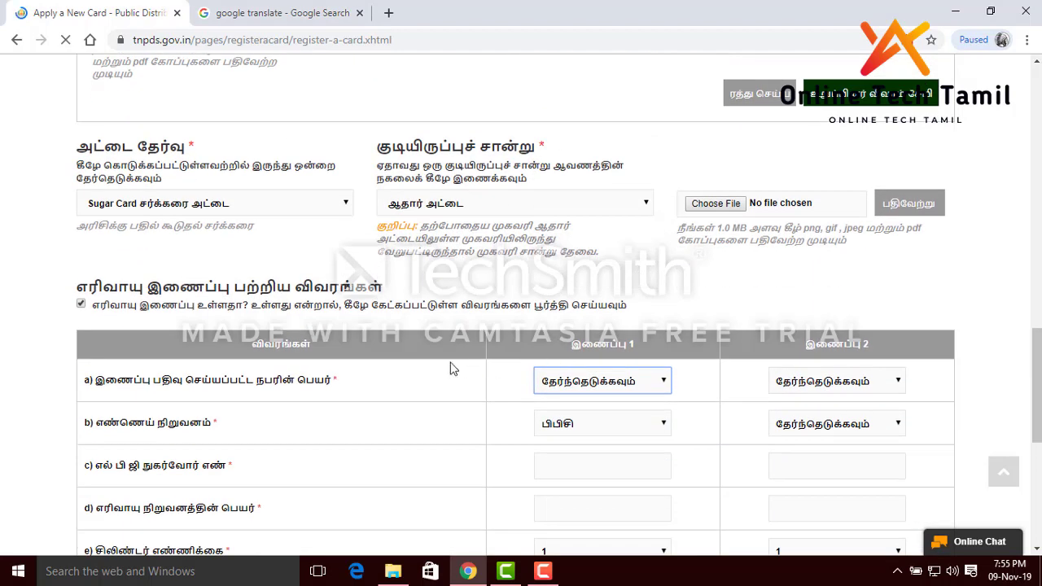
{"action": "scroll", "coordinate": [524, 368], "scroll_direction": "down", "scroll_amount": 3}
{"action": "scroll", "coordinate": [477, 369], "scroll_direction": "down", "scroll_amount": 1}
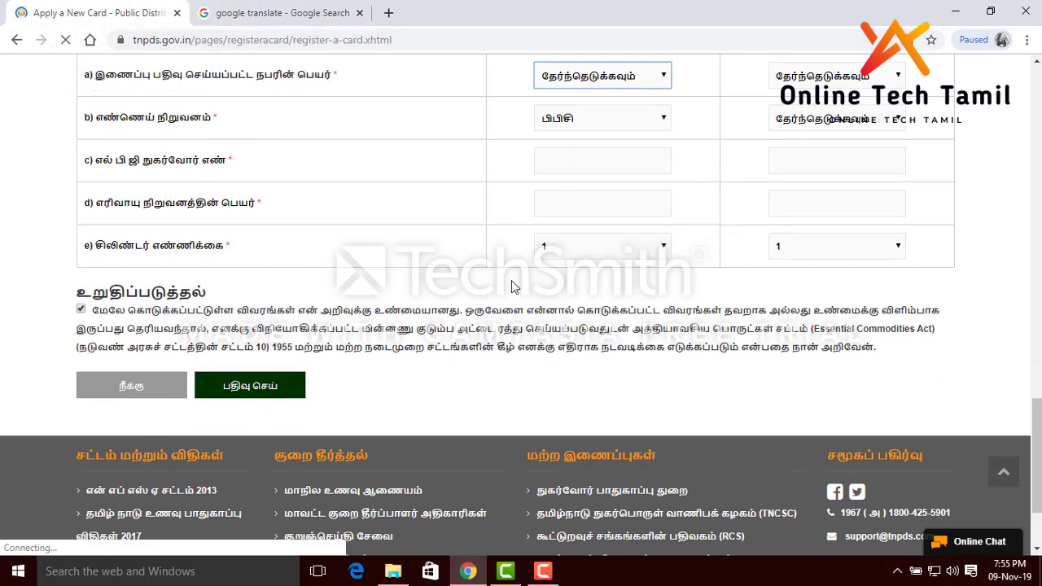
{"action": "scroll", "coordinate": [513, 284], "scroll_direction": "up", "scroll_amount": 6}
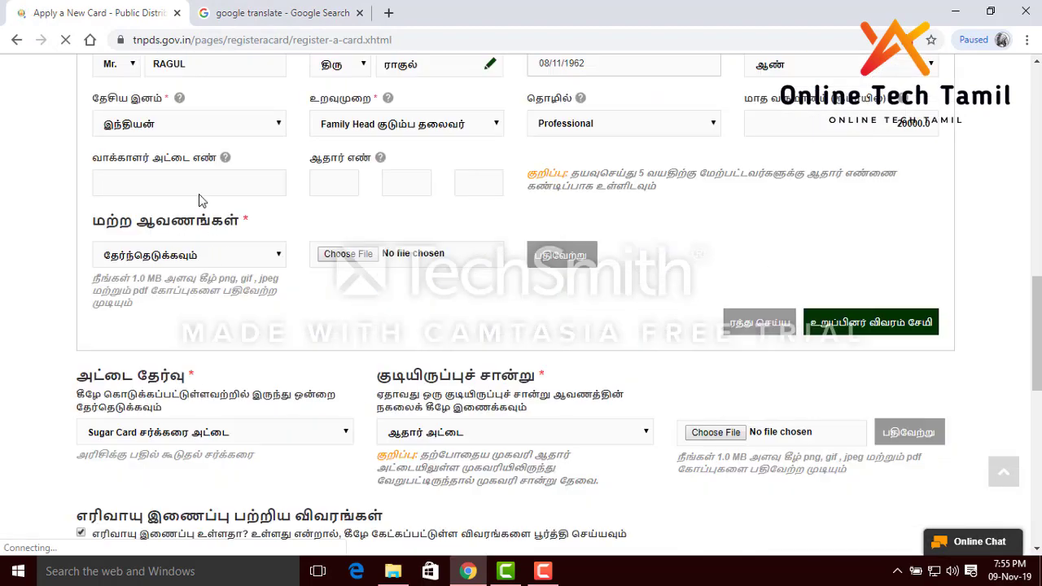
{"action": "scroll", "coordinate": [253, 89], "scroll_direction": "up", "scroll_amount": 3}
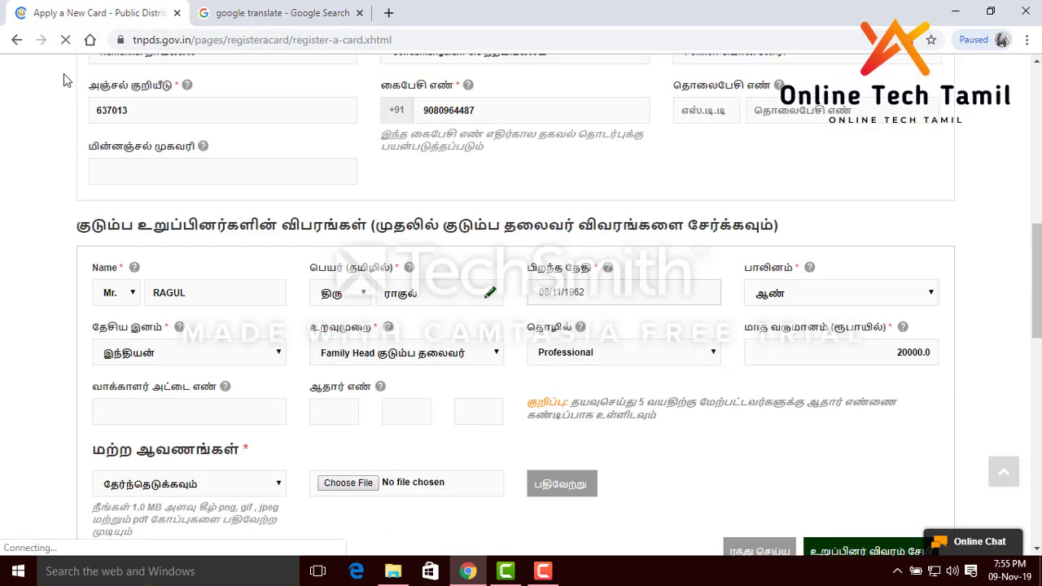
{"action": "scroll", "coordinate": [181, 111], "scroll_direction": "up", "scroll_amount": 10}
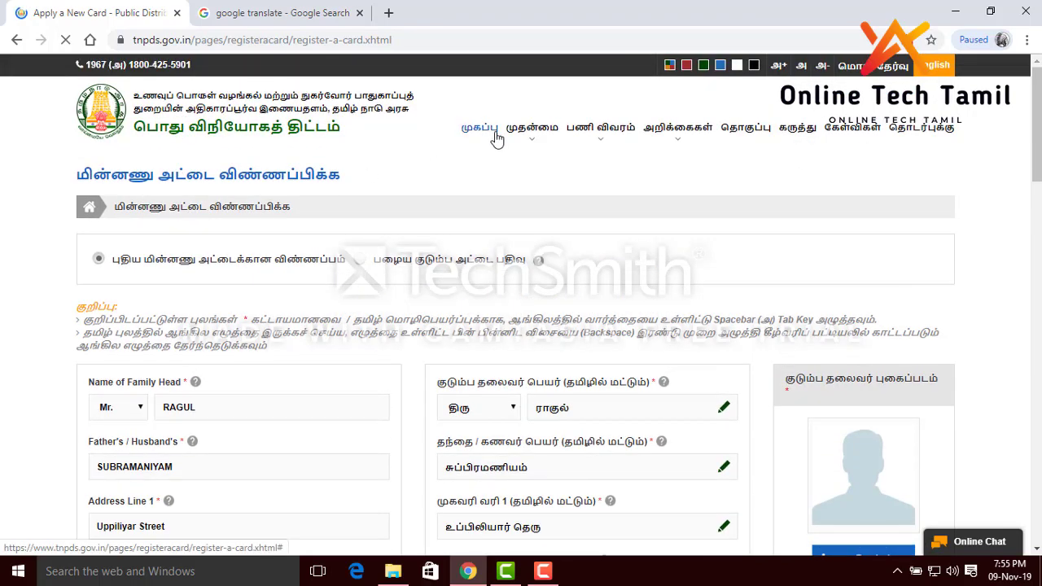
Return to the முகப்பு home page and open the smart card application status check
{"action": "left_click", "coordinate": [489, 133]}
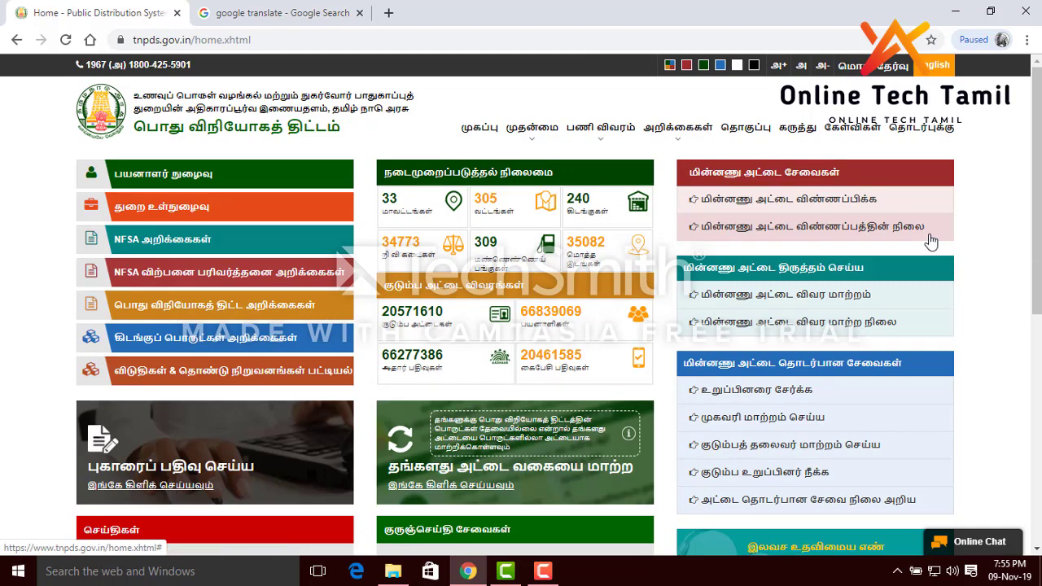
{"action": "left_click", "coordinate": [886, 238]}
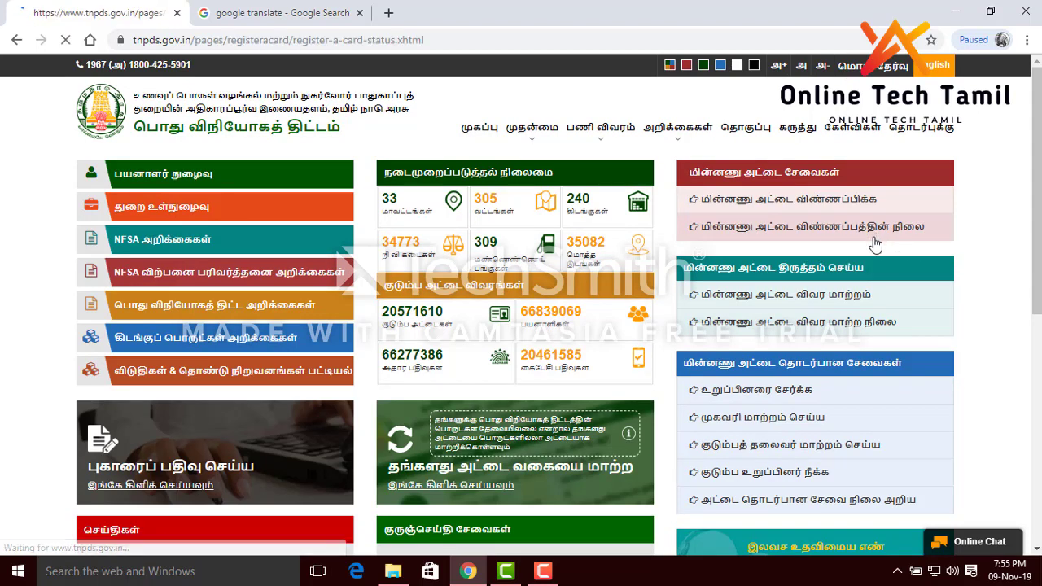